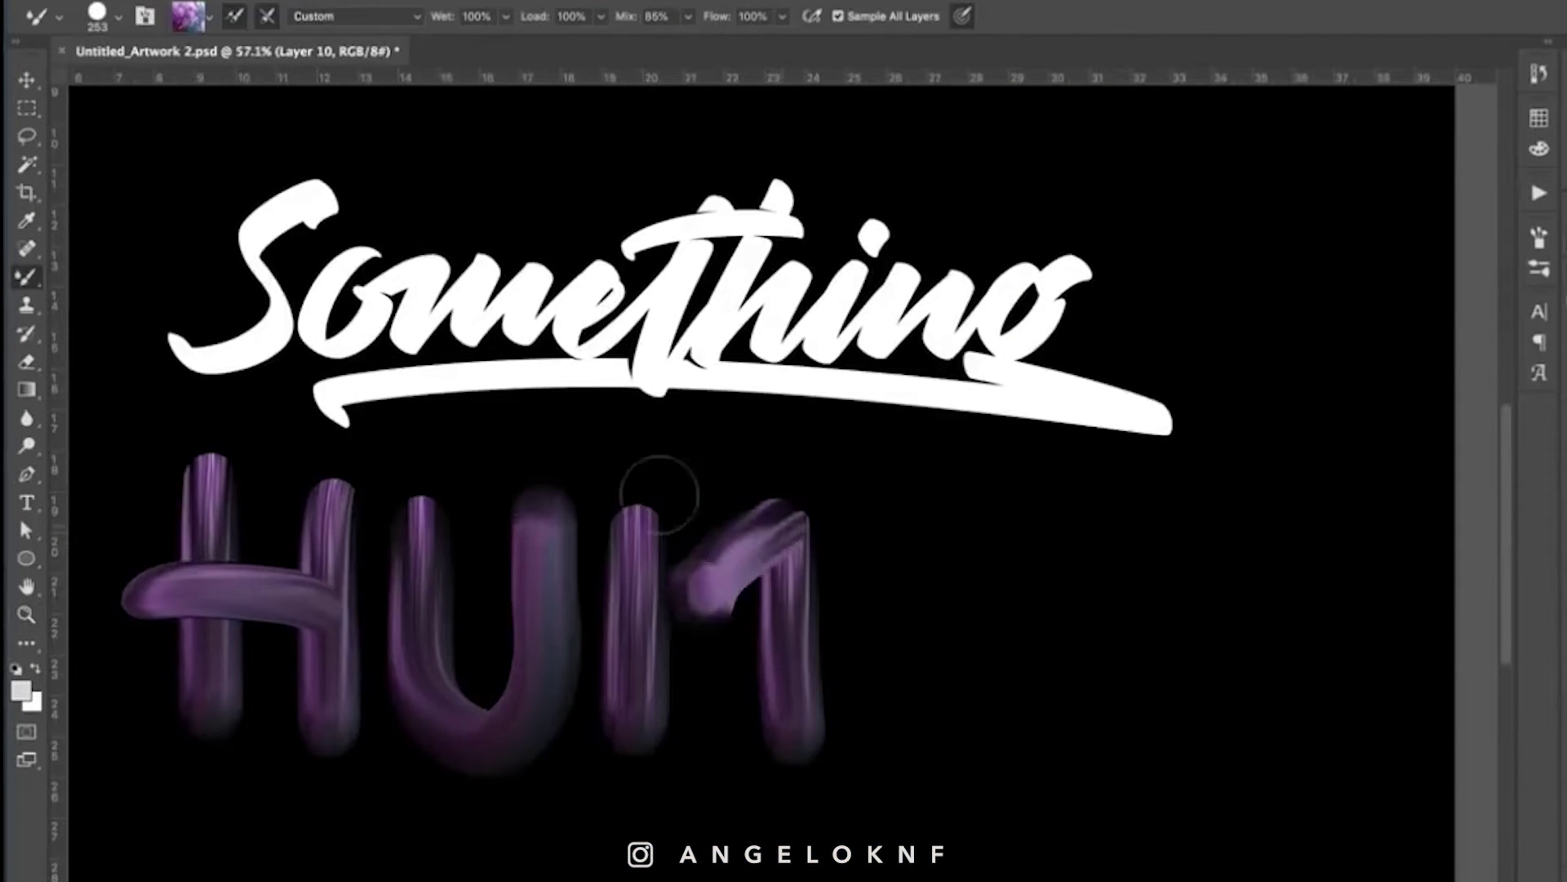
- Finish the purple lettering, then paint a teal '3D' in four strokes over the flower photo
left_click_drag(659, 495, 647, 724)
key("ctrl+t")
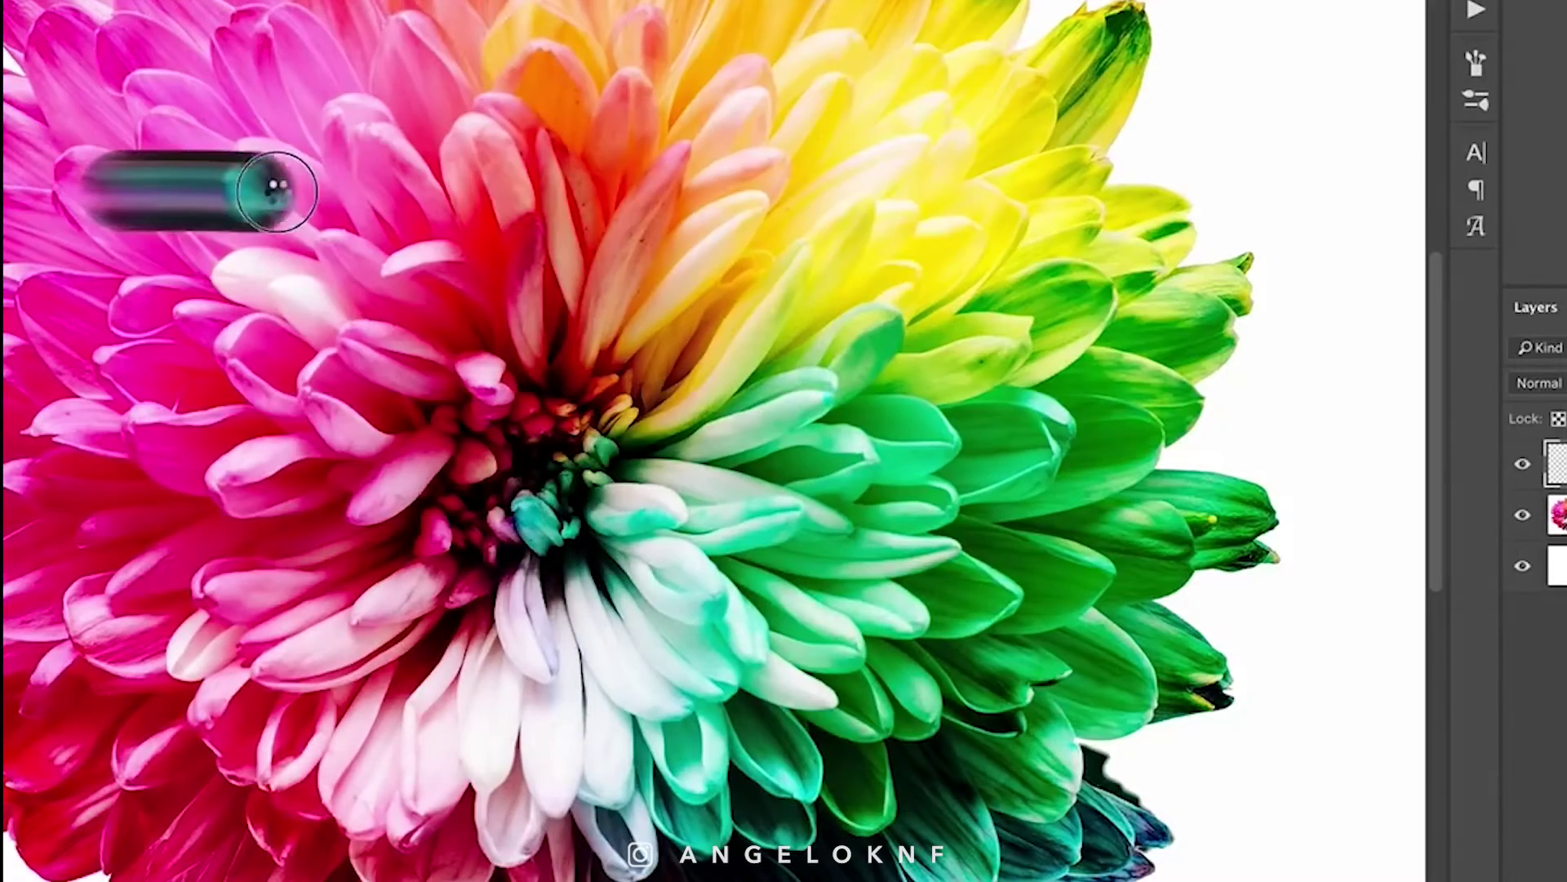
mouse_move(148, 299)
left_mouse_down()
mouse_move(222, 313)
mouse_move(266, 392)
mouse_move(231, 478)
mouse_move(94, 497)
left_mouse_up()
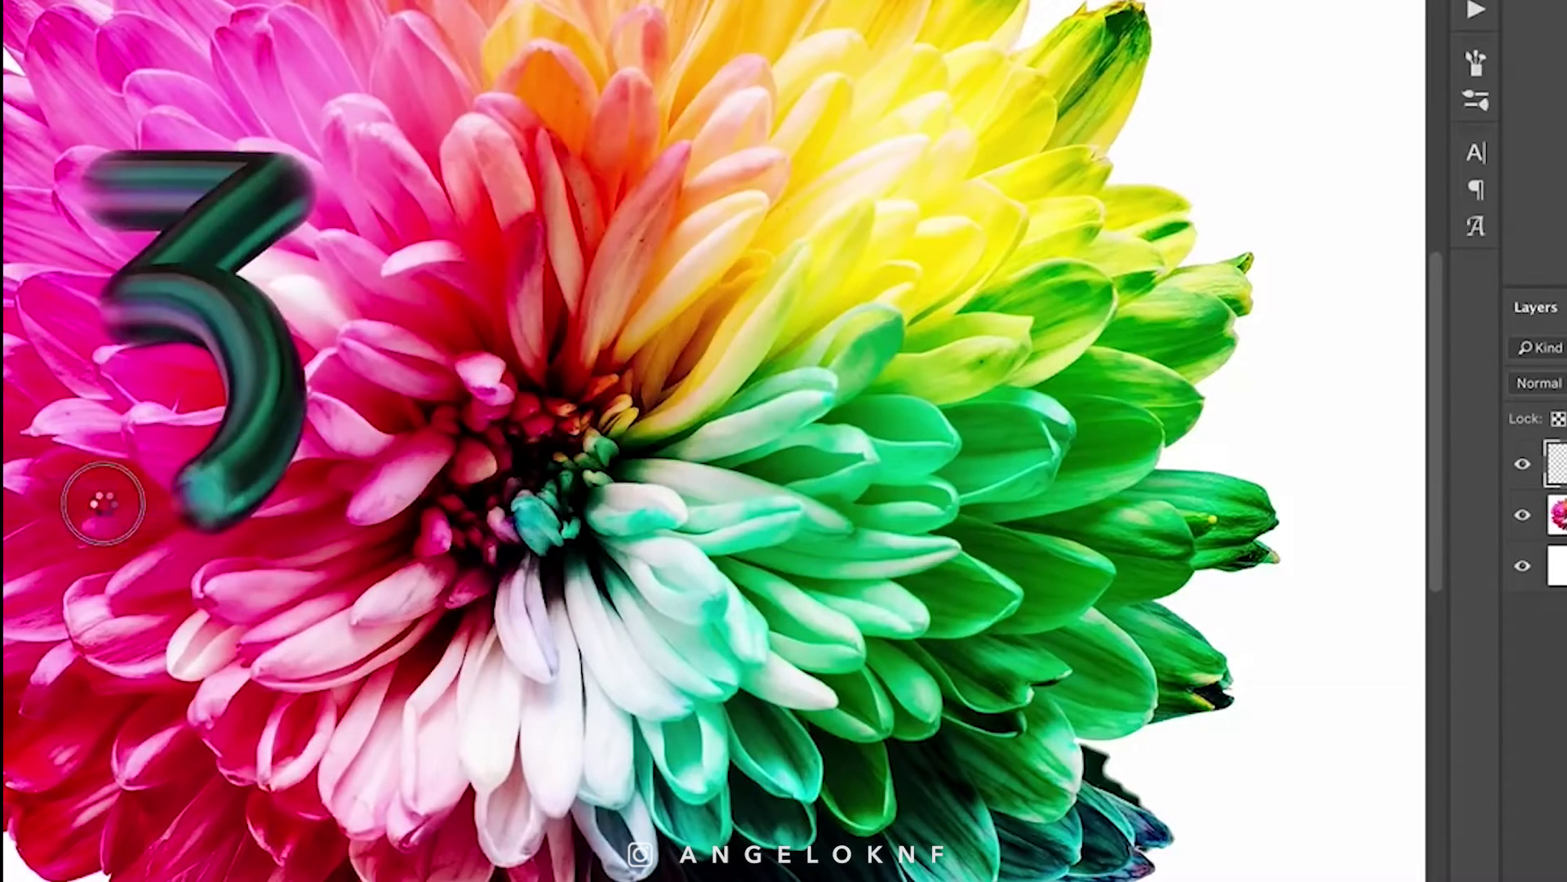
left_click_drag(402, 210, 371, 359)
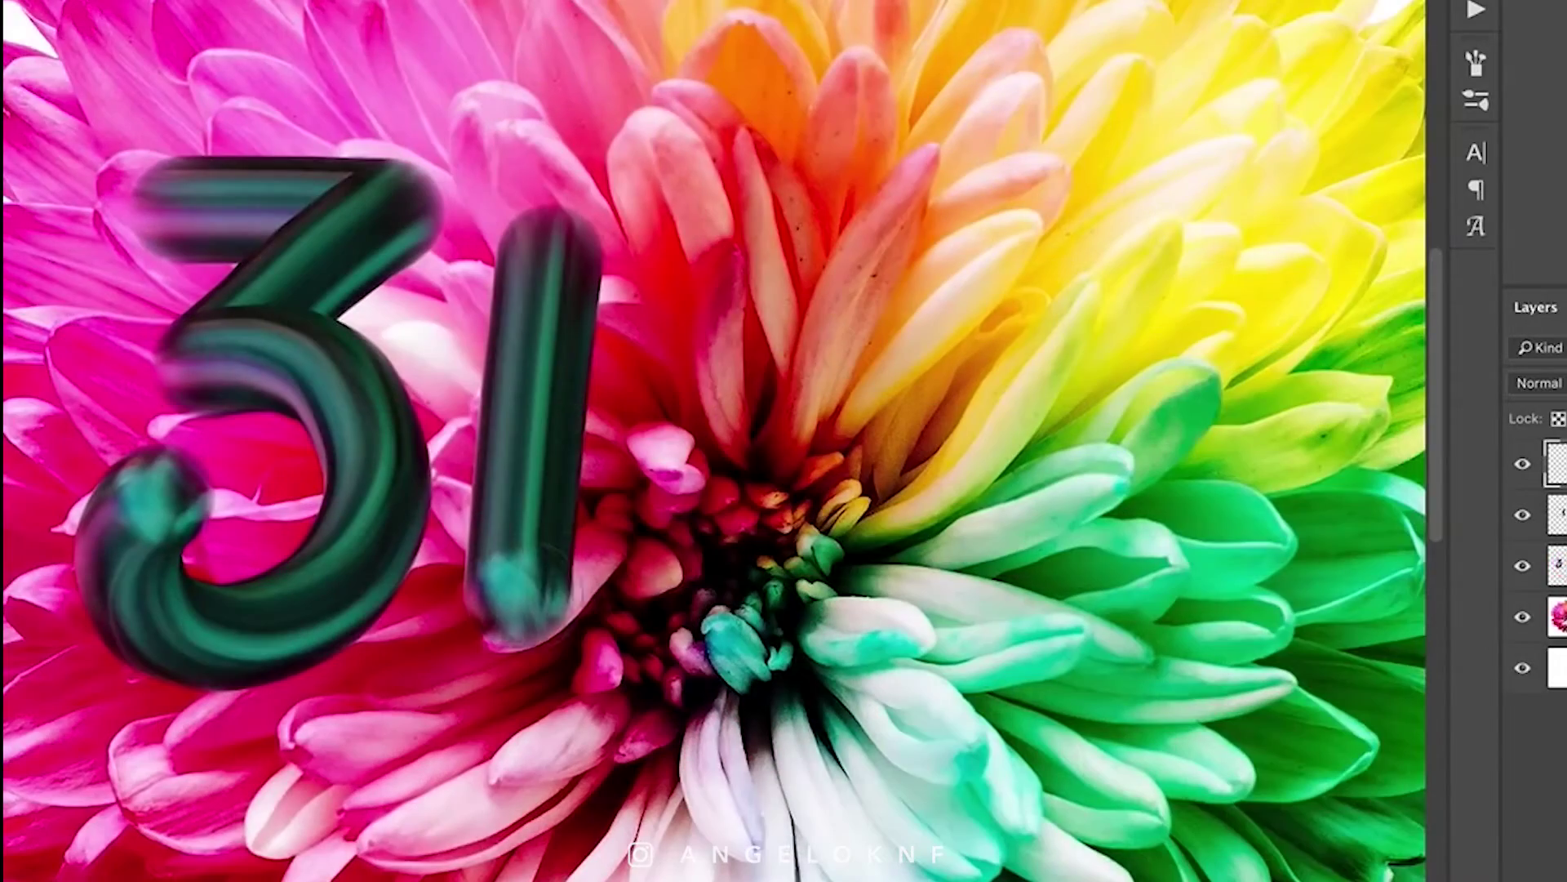
mouse_move(507, 595)
left_mouse_down()
mouse_move(728, 395)
mouse_move(702, 259)
left_mouse_up()
left_click_drag(569, 185, 702, 253)
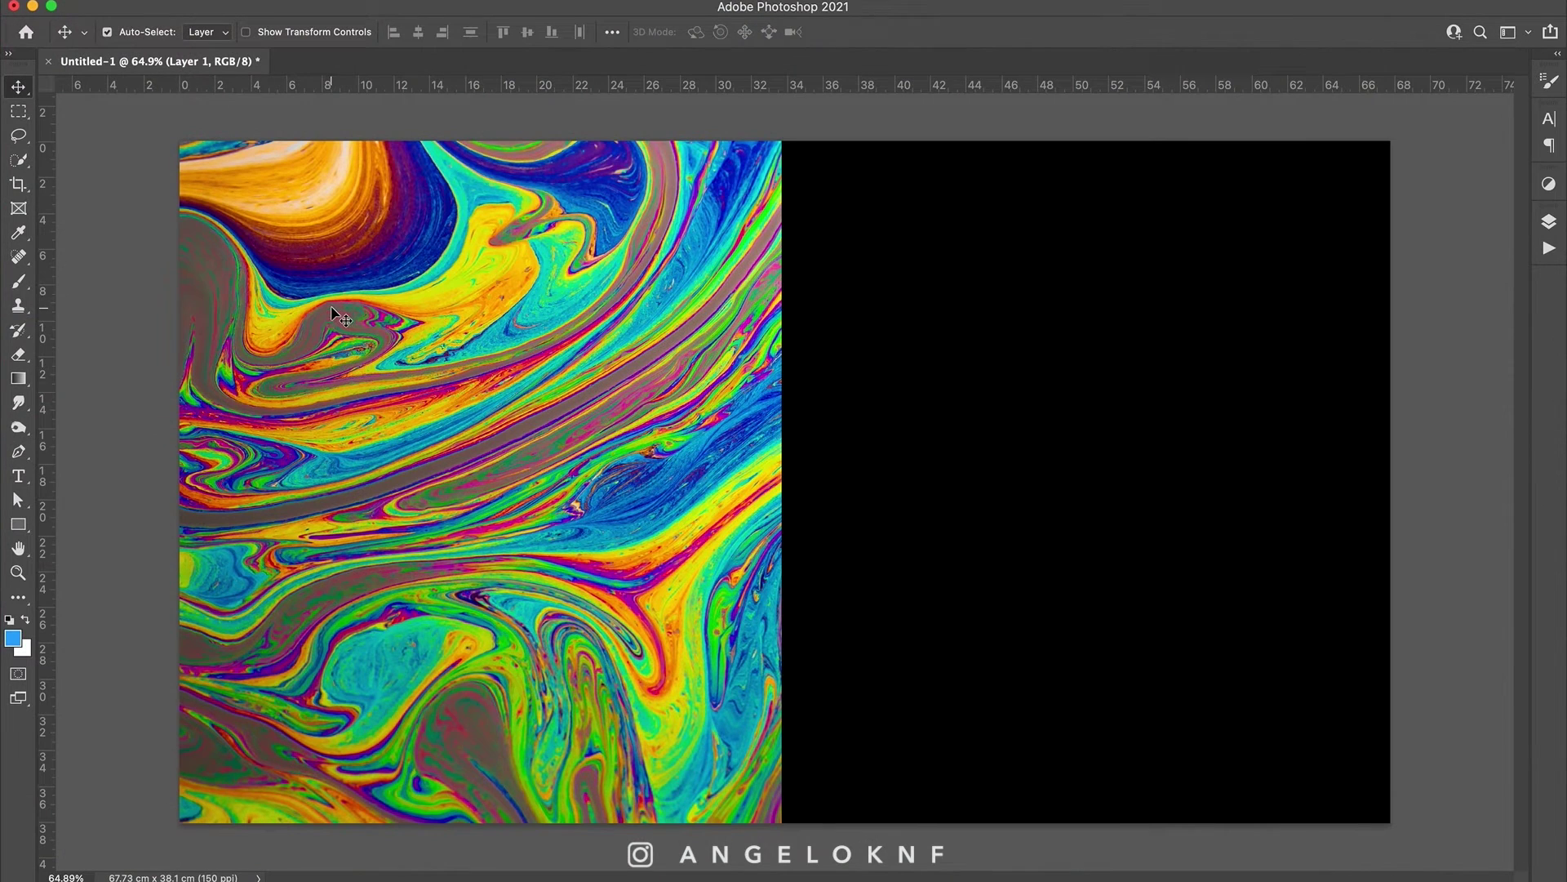
- Swap the Brush tool for the Mixer Brush Tool from the toolbar group
left_click(17, 284)
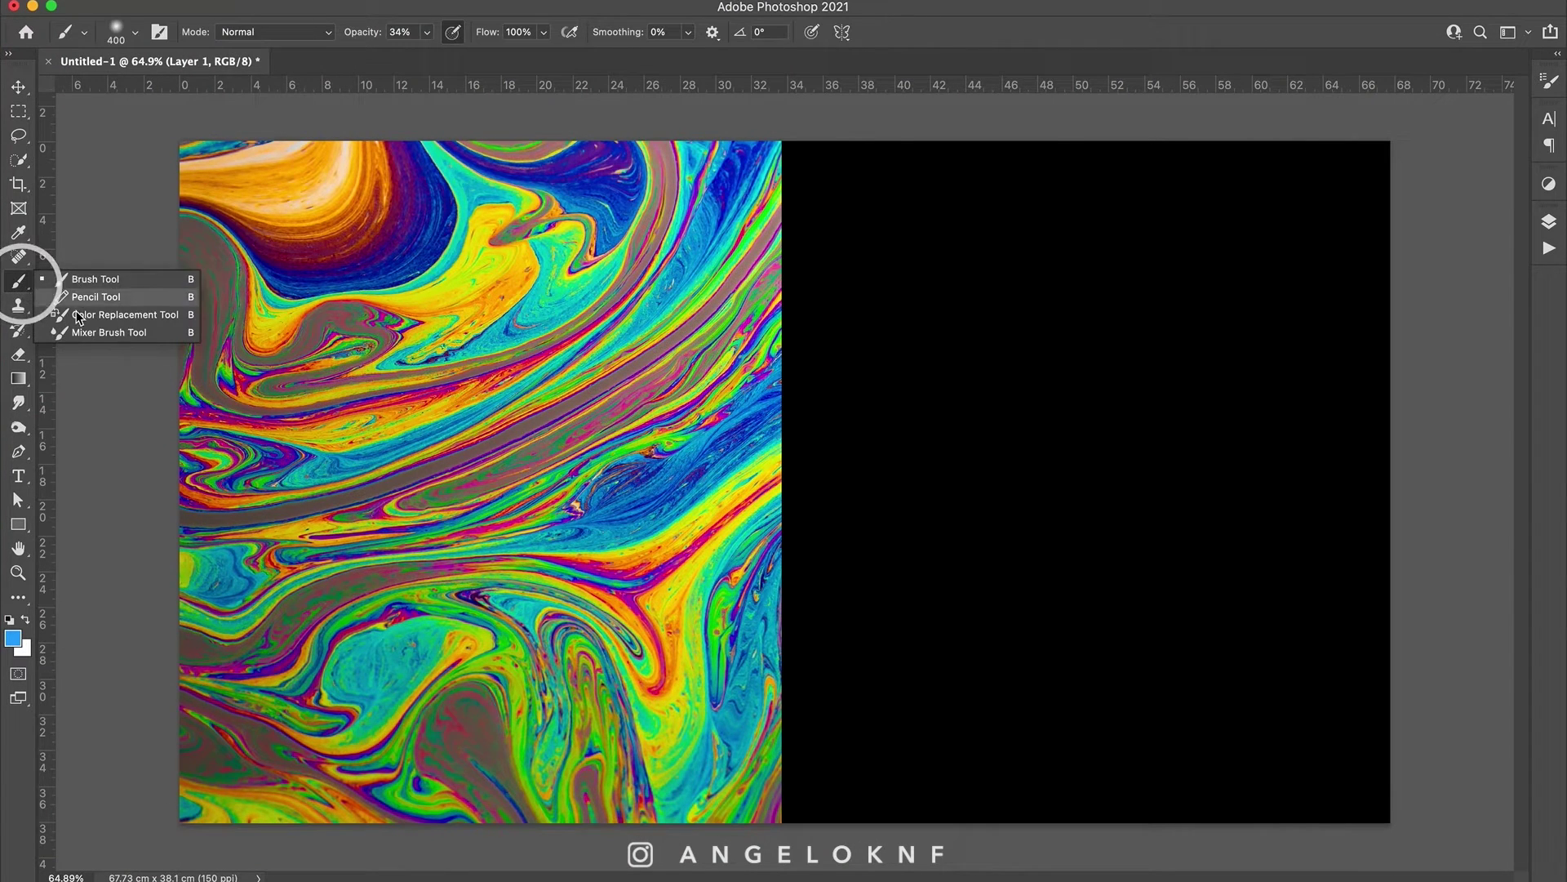
left_click(122, 335)
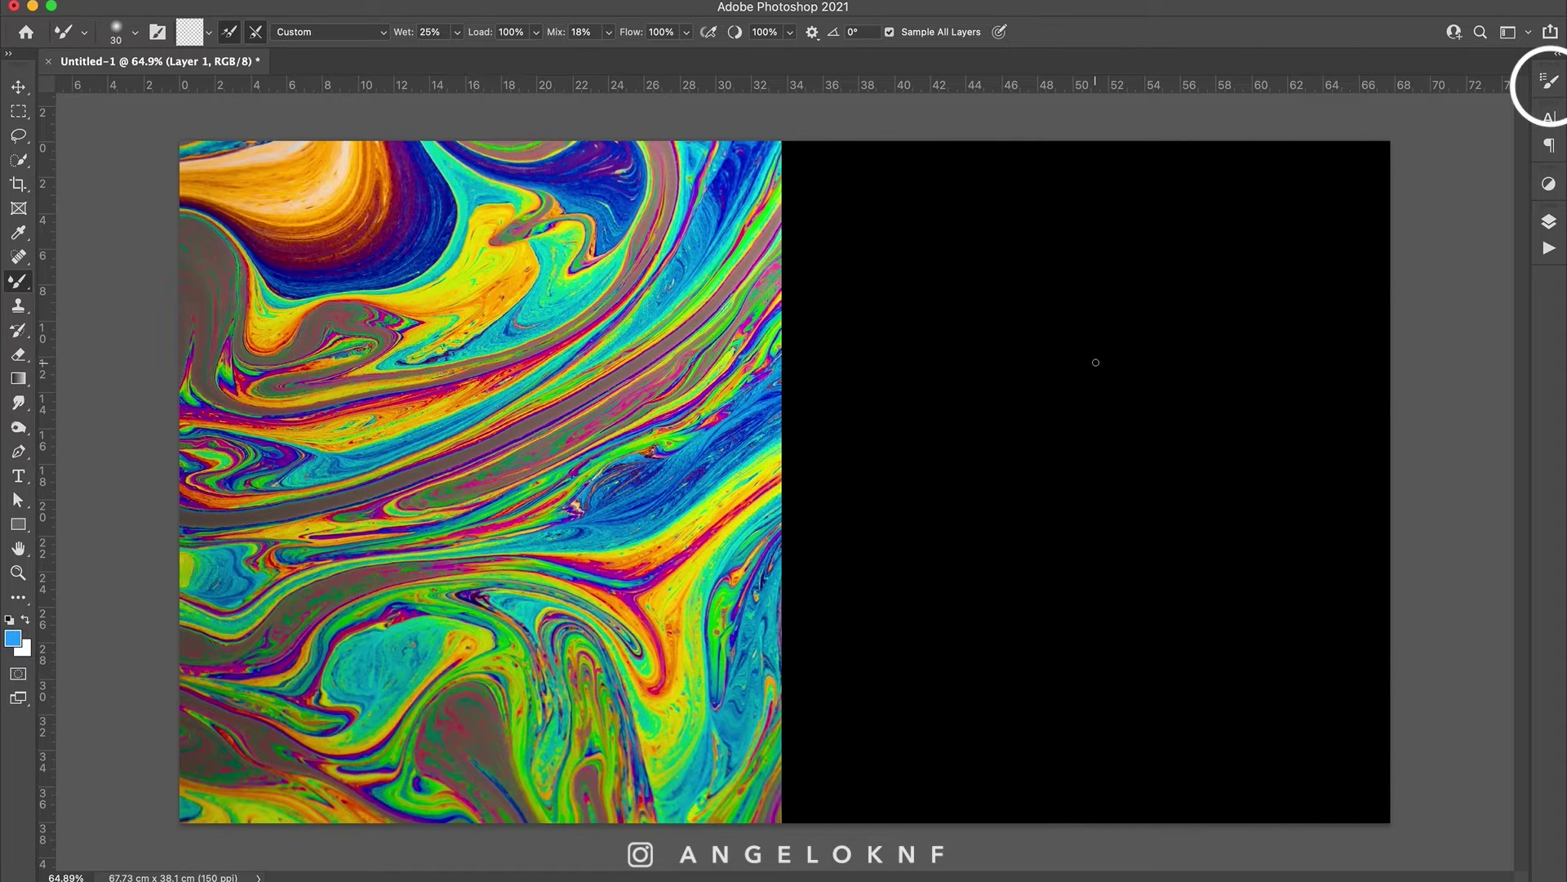
- Give the mixer brush the 123 px hard round tip with spacing at 1%
left_click(1547, 82)
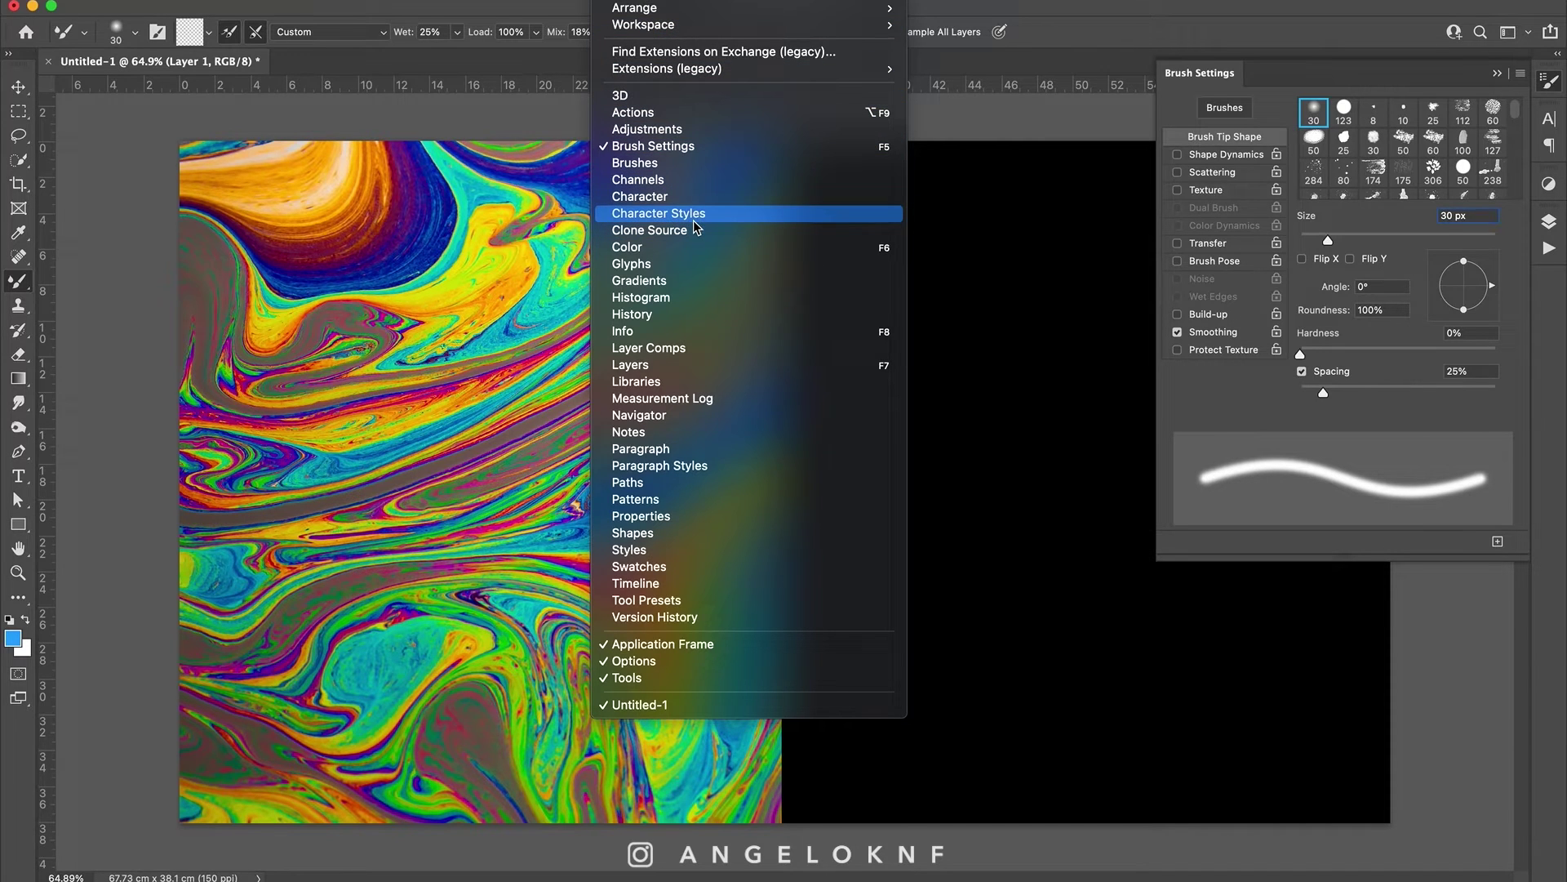
left_click(684, 153)
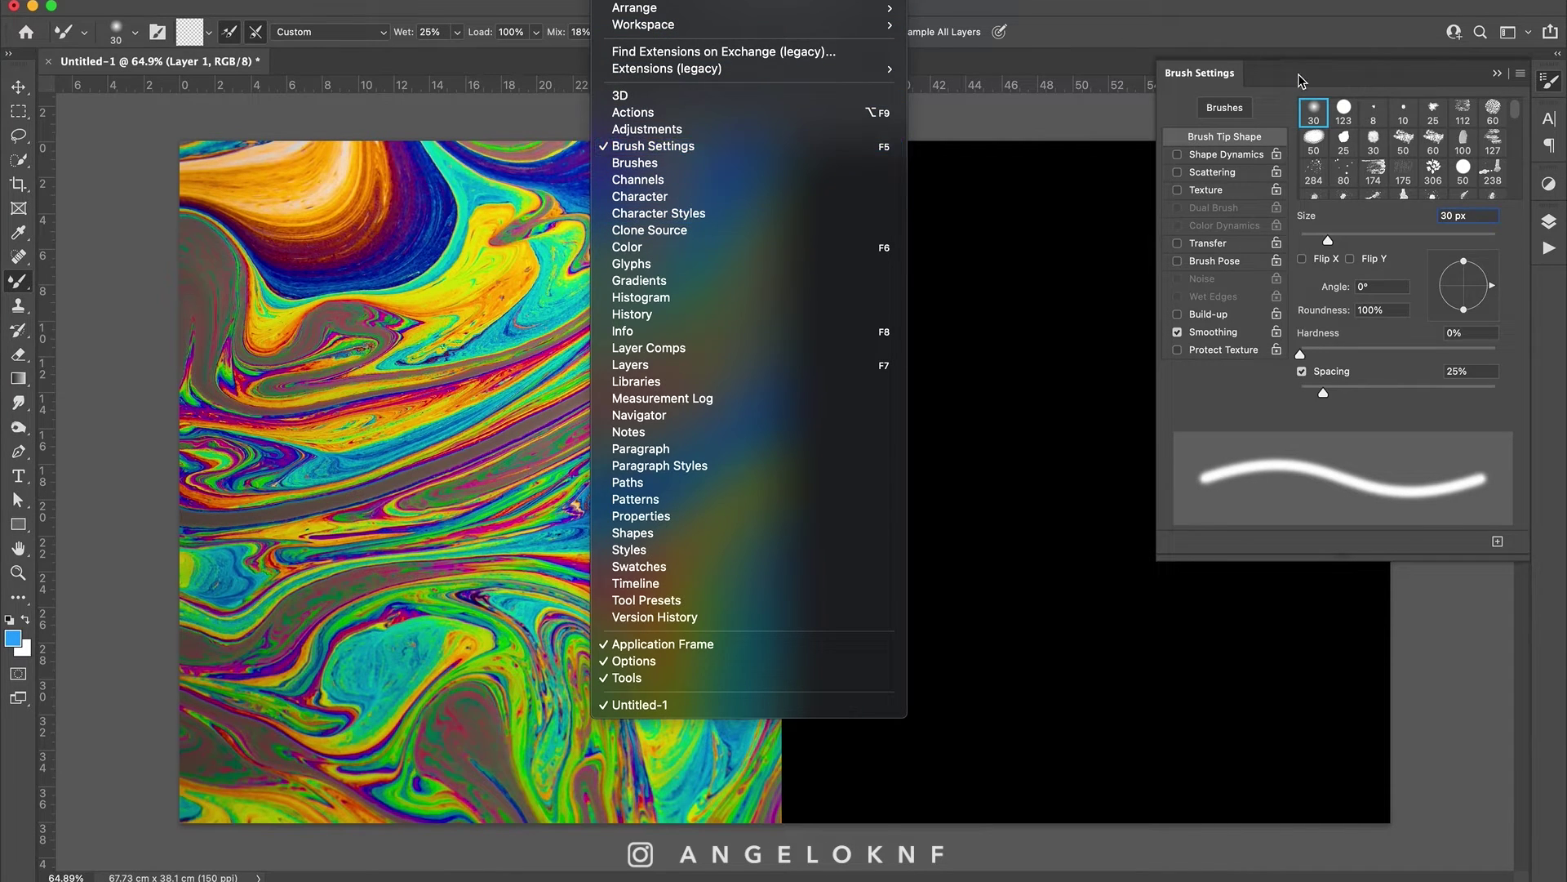
left_click(1344, 111)
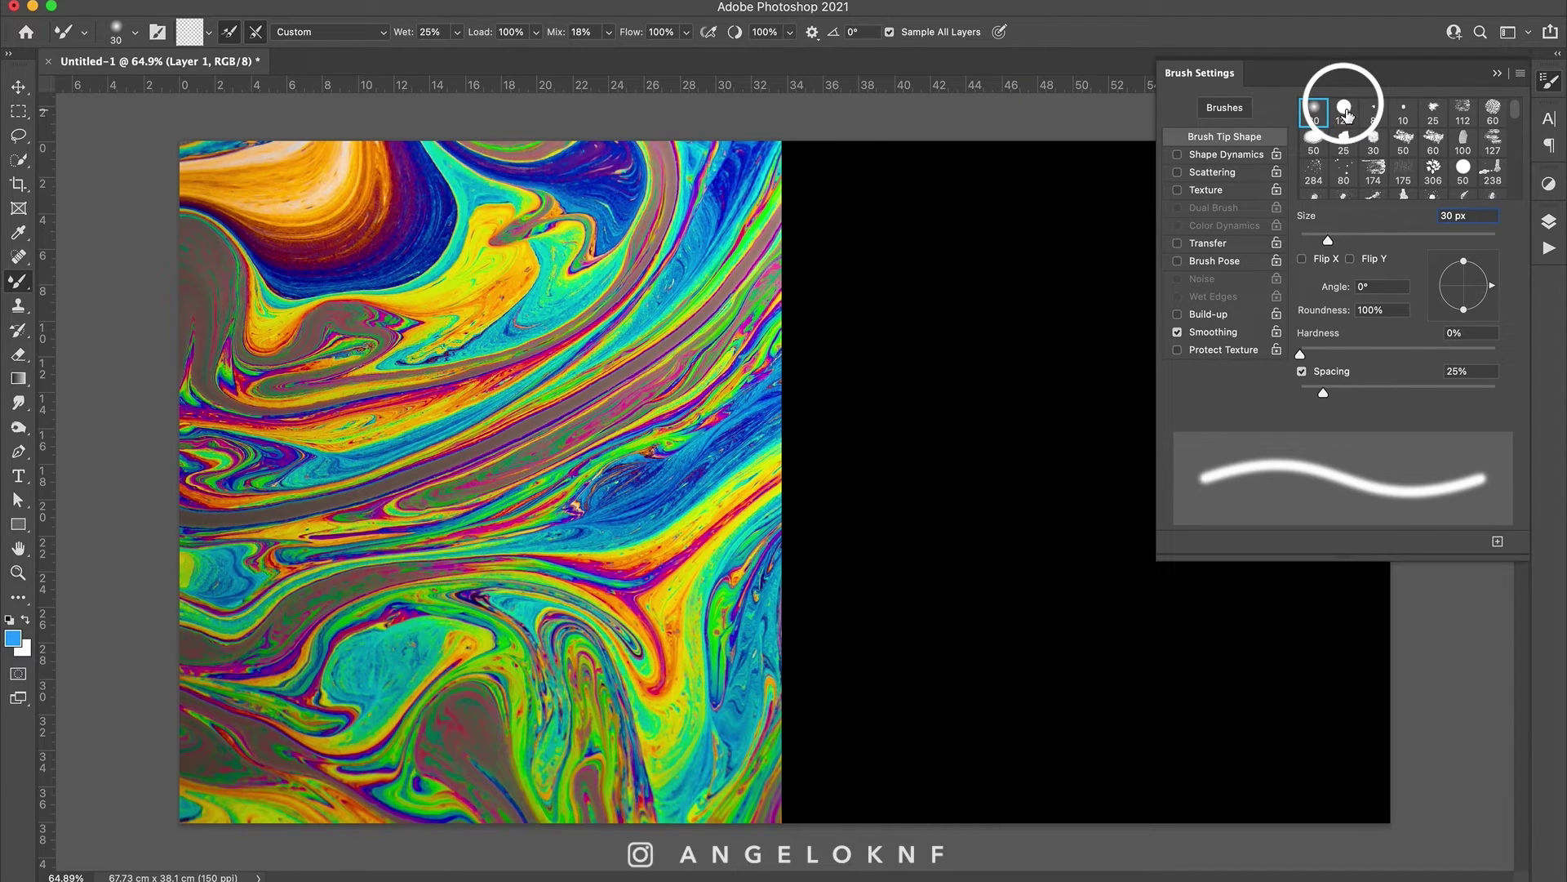
mouse_move(1323, 393)
left_mouse_down()
mouse_move(1303, 399)
mouse_move(1343, 398)
mouse_move(1295, 400)
left_mouse_up()
key("F5")
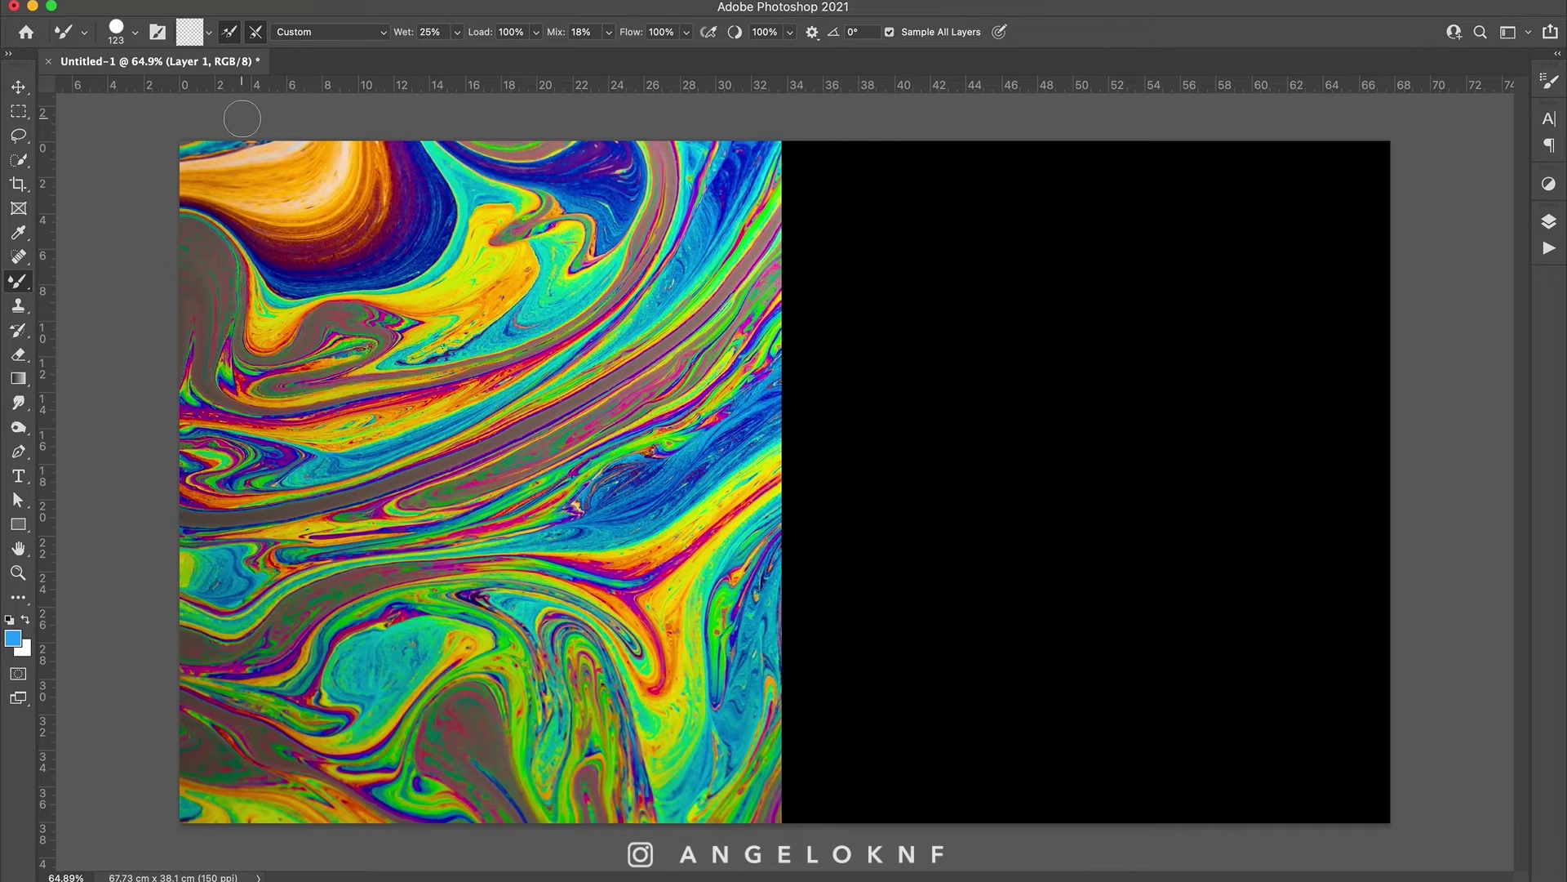
- Enlarge the mixer brush to 175 and load it with paint from the swirl texture
left_click(243, 119)
key("bracketright")
left_click(466, 354, "alt")
left_click(890, 63)
- Try several curl strokes on the black area, keeping a double-loop stroke near the top
mouse_move(896, 200)
left_mouse_down()
mouse_move(888, 244)
mouse_move(938, 253)
mouse_move(1070, 218)
mouse_move(1160, 230)
mouse_move(1194, 272)
mouse_move(1173, 306)
mouse_move(1131, 315)
left_mouse_up()
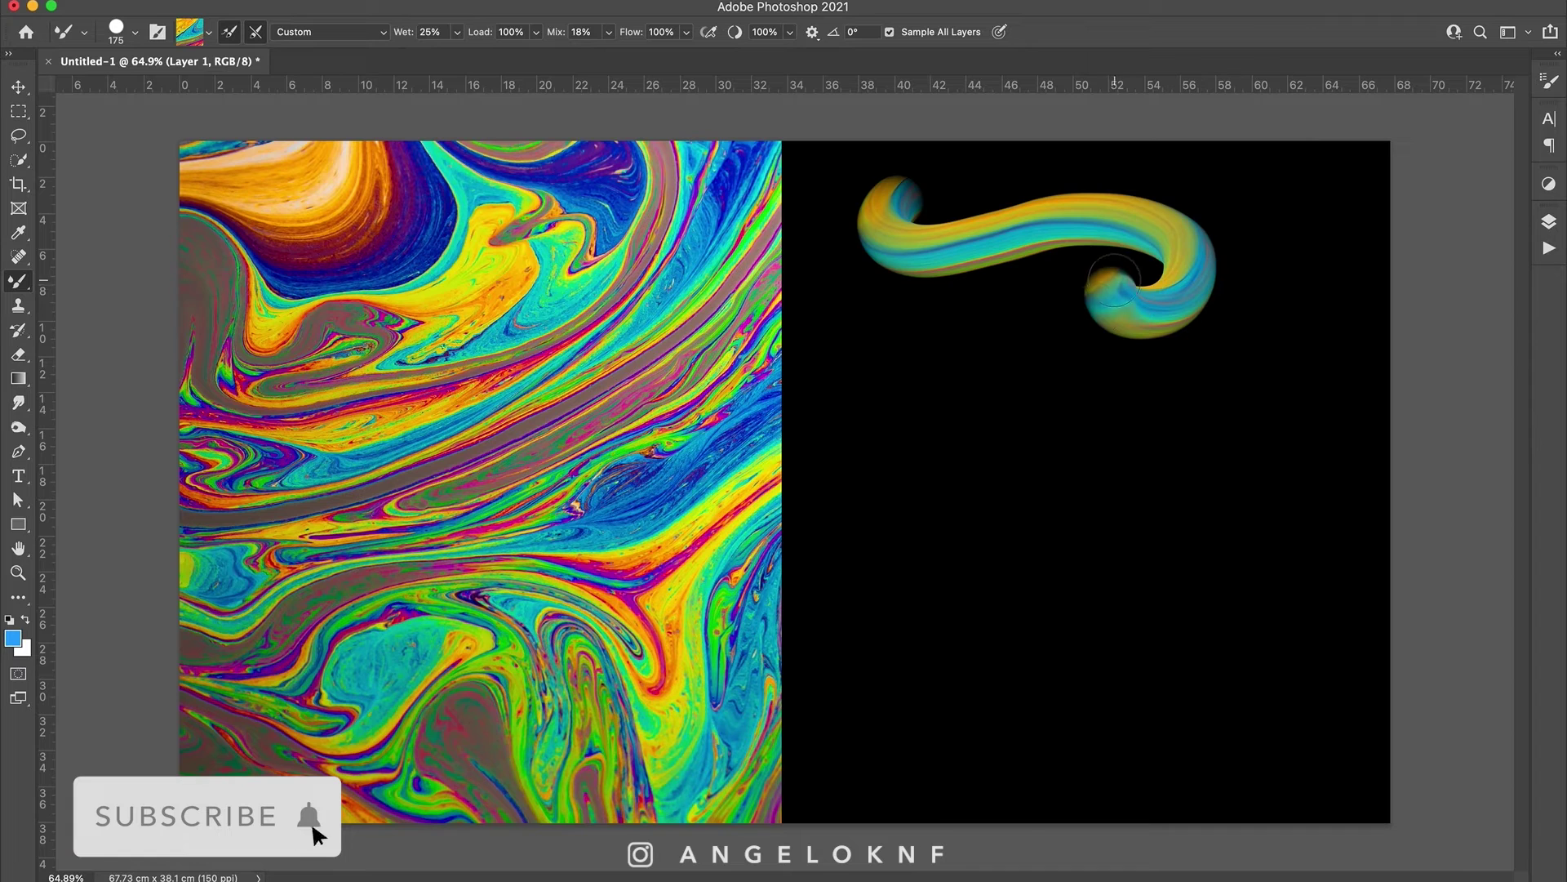
key("super+z")
mouse_move(882, 206)
left_mouse_down()
mouse_move(1207, 294)
mouse_move(1053, 322)
left_mouse_up()
key("super+z")
mouse_move(987, 220)
left_mouse_down()
mouse_move(1113, 252)
mouse_move(1228, 315)
mouse_move(994, 343)
left_mouse_up()
key("super+z")
mouse_move(951, 220)
left_mouse_down()
mouse_move(874, 228)
mouse_move(1214, 318)
mouse_move(895, 357)
left_mouse_up()
key("super+z")
mouse_move(906, 200)
left_mouse_down()
mouse_move(1066, 190)
mouse_move(1247, 254)
left_mouse_up()
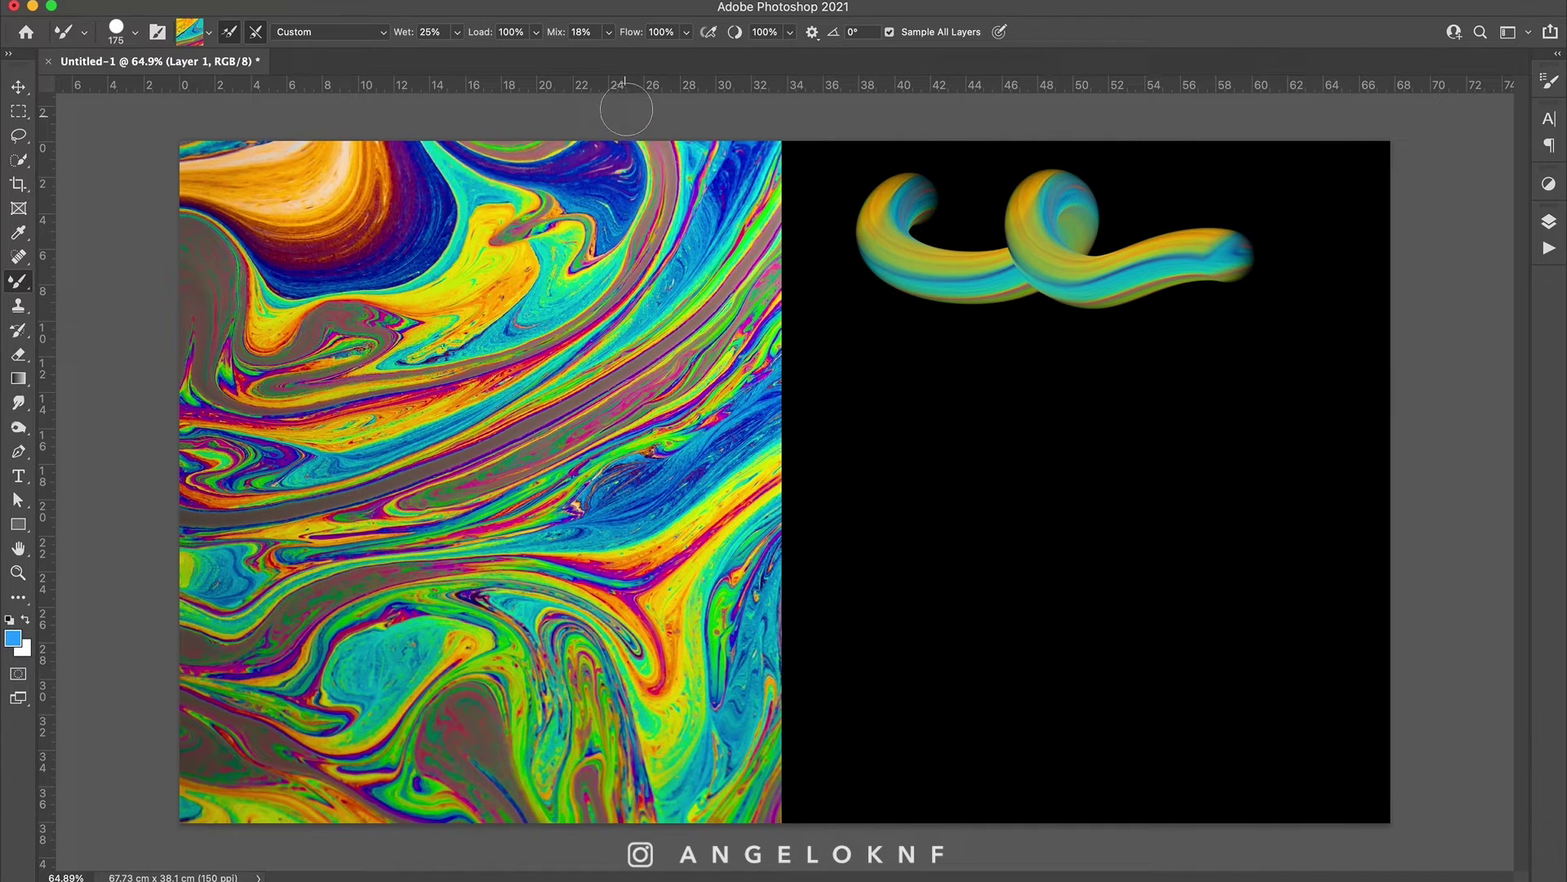
- Raise Mix to 67% and paint a double-loop stroke in a second row
left_click(607, 34)
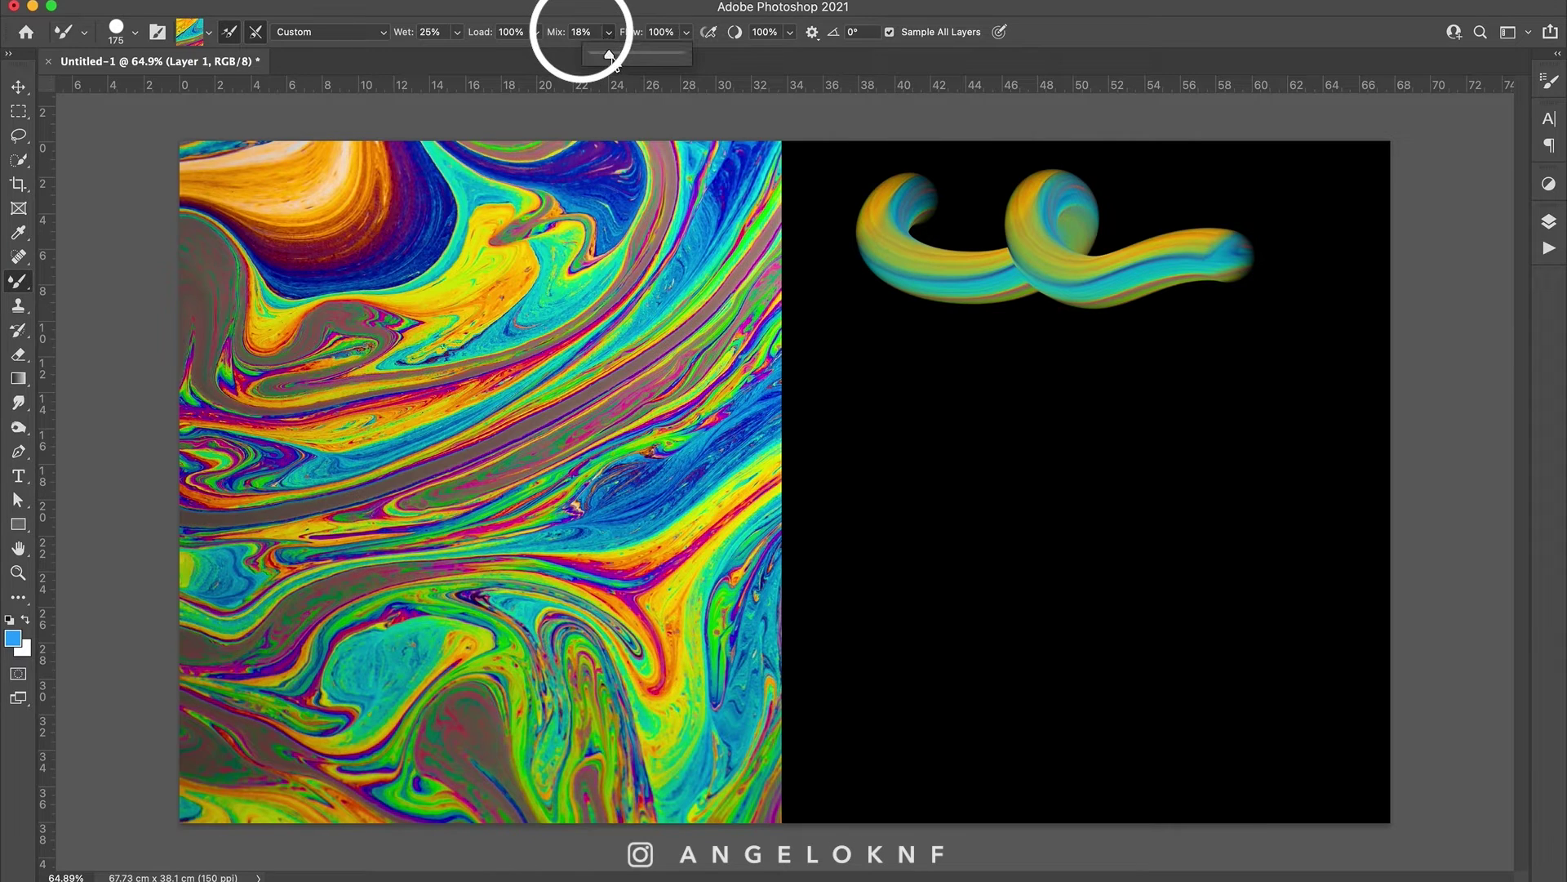
left_click_drag(610, 57, 653, 54)
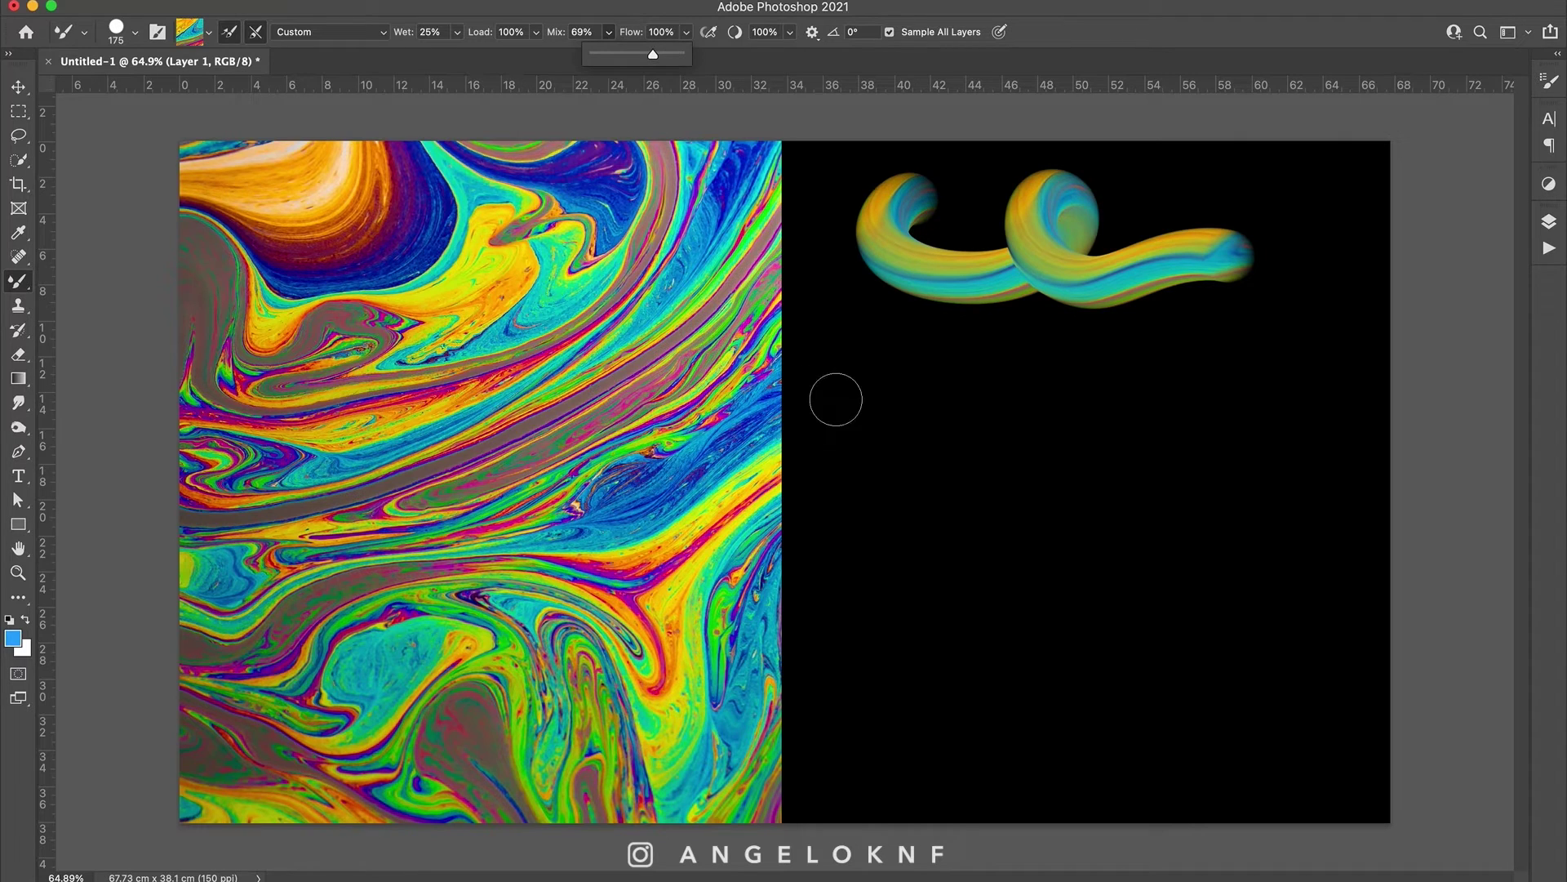
mouse_move(903, 392)
left_mouse_down()
mouse_move(883, 443)
mouse_move(924, 470)
mouse_move(1059, 466)
mouse_move(1106, 411)
mouse_move(1063, 391)
mouse_move(1042, 431)
mouse_move(1090, 424)
left_mouse_up()
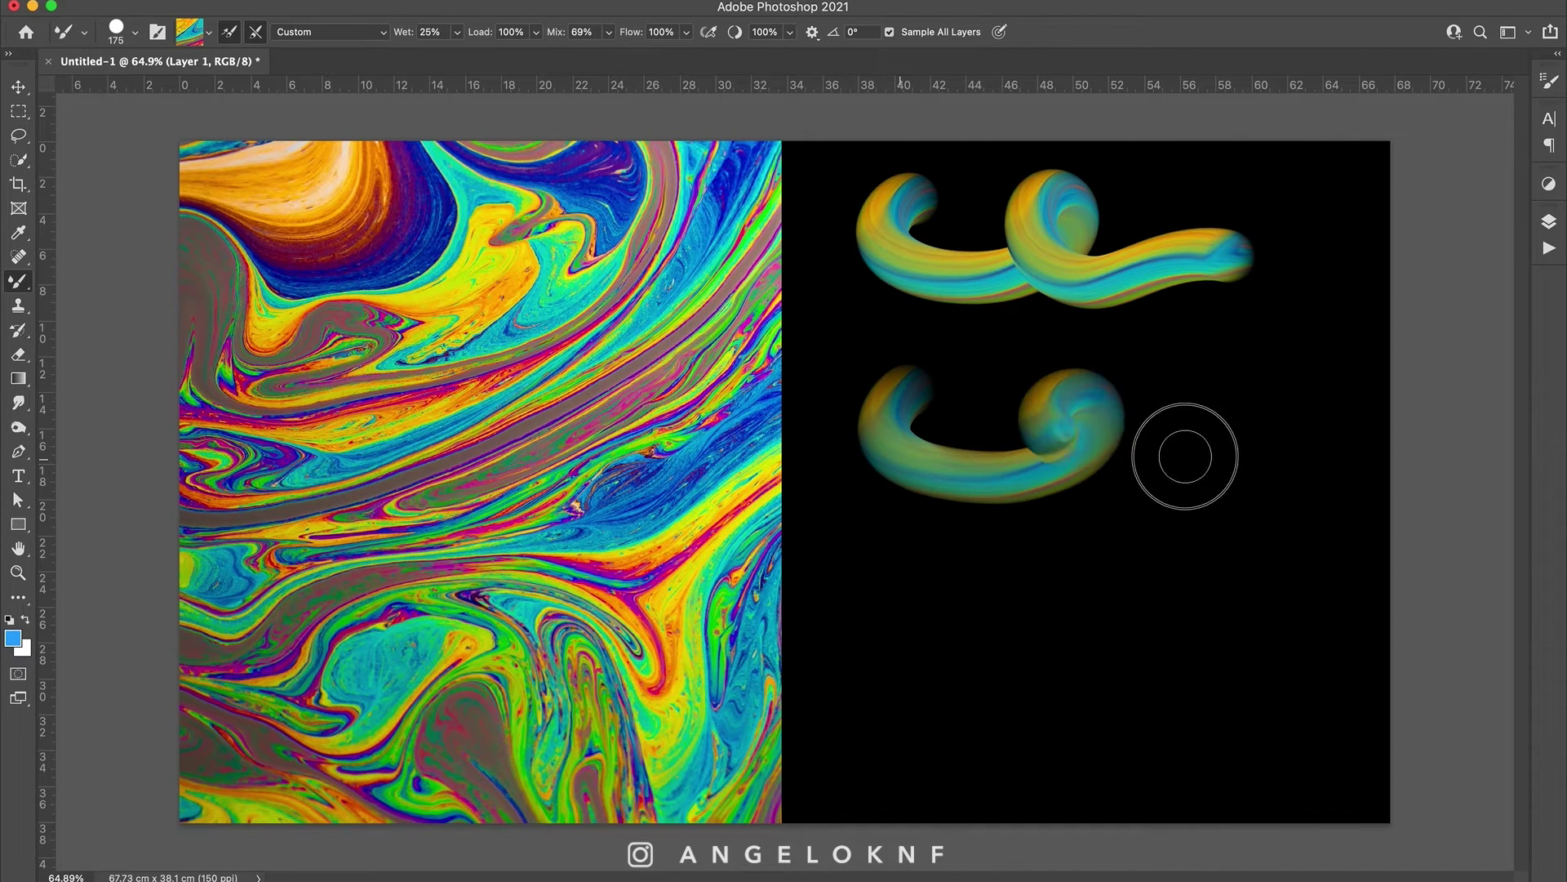
mouse_move(1186, 457)
left_mouse_down()
mouse_move(1227, 501)
mouse_move(1221, 525)
left_mouse_up()
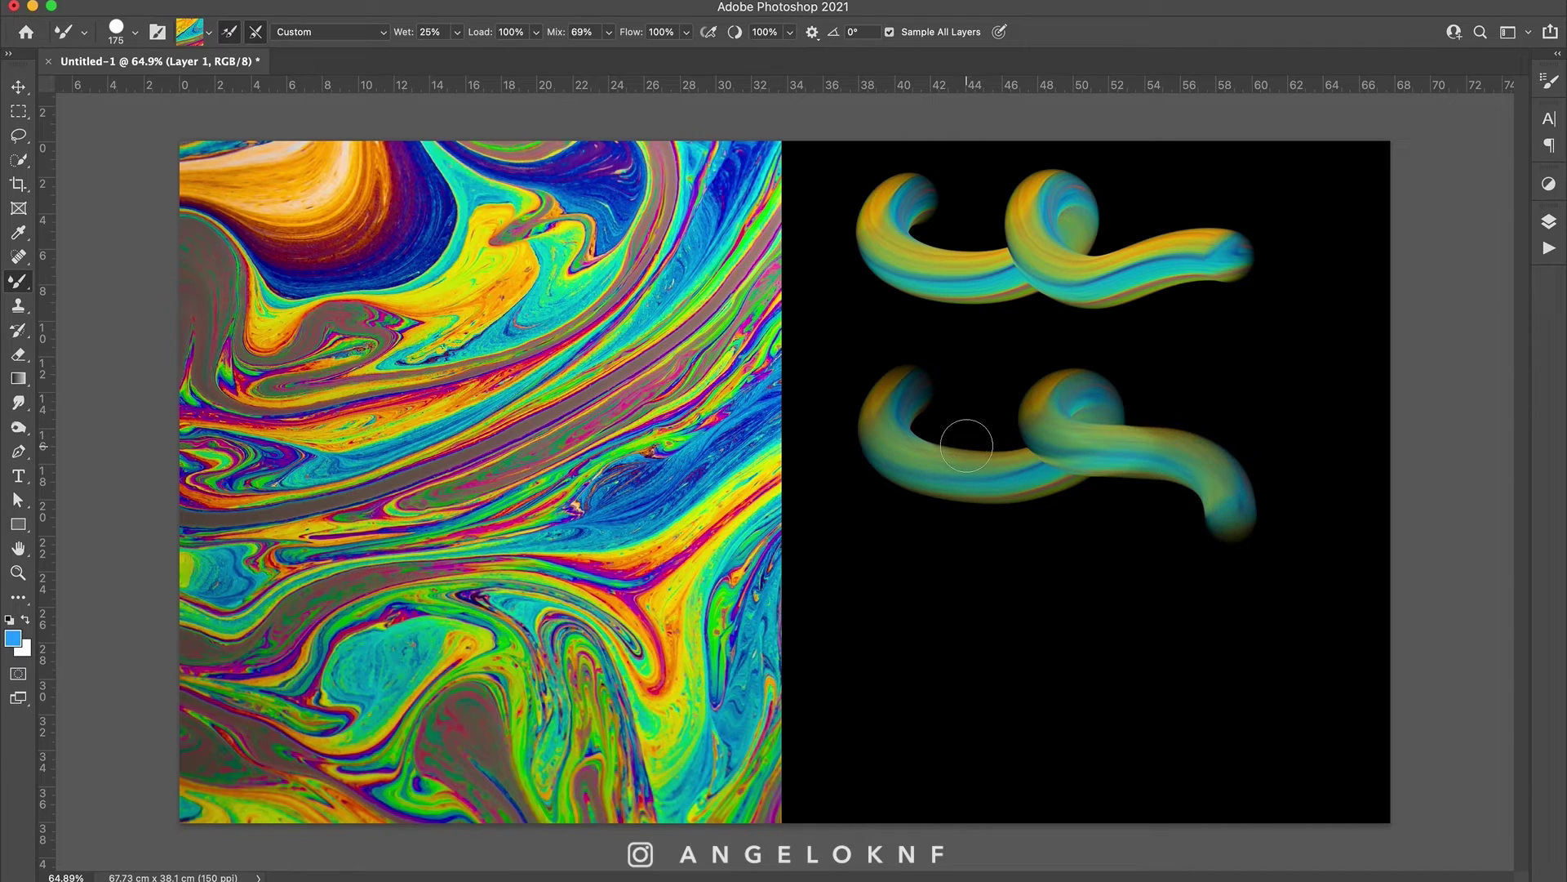
key("ctrl+z")
mouse_move(935, 392)
left_mouse_down()
mouse_move(1100, 381)
mouse_move(1254, 483)
left_mouse_up()
- Raise Wet to 100% and paint a third-row test stroke
left_click(430, 31)
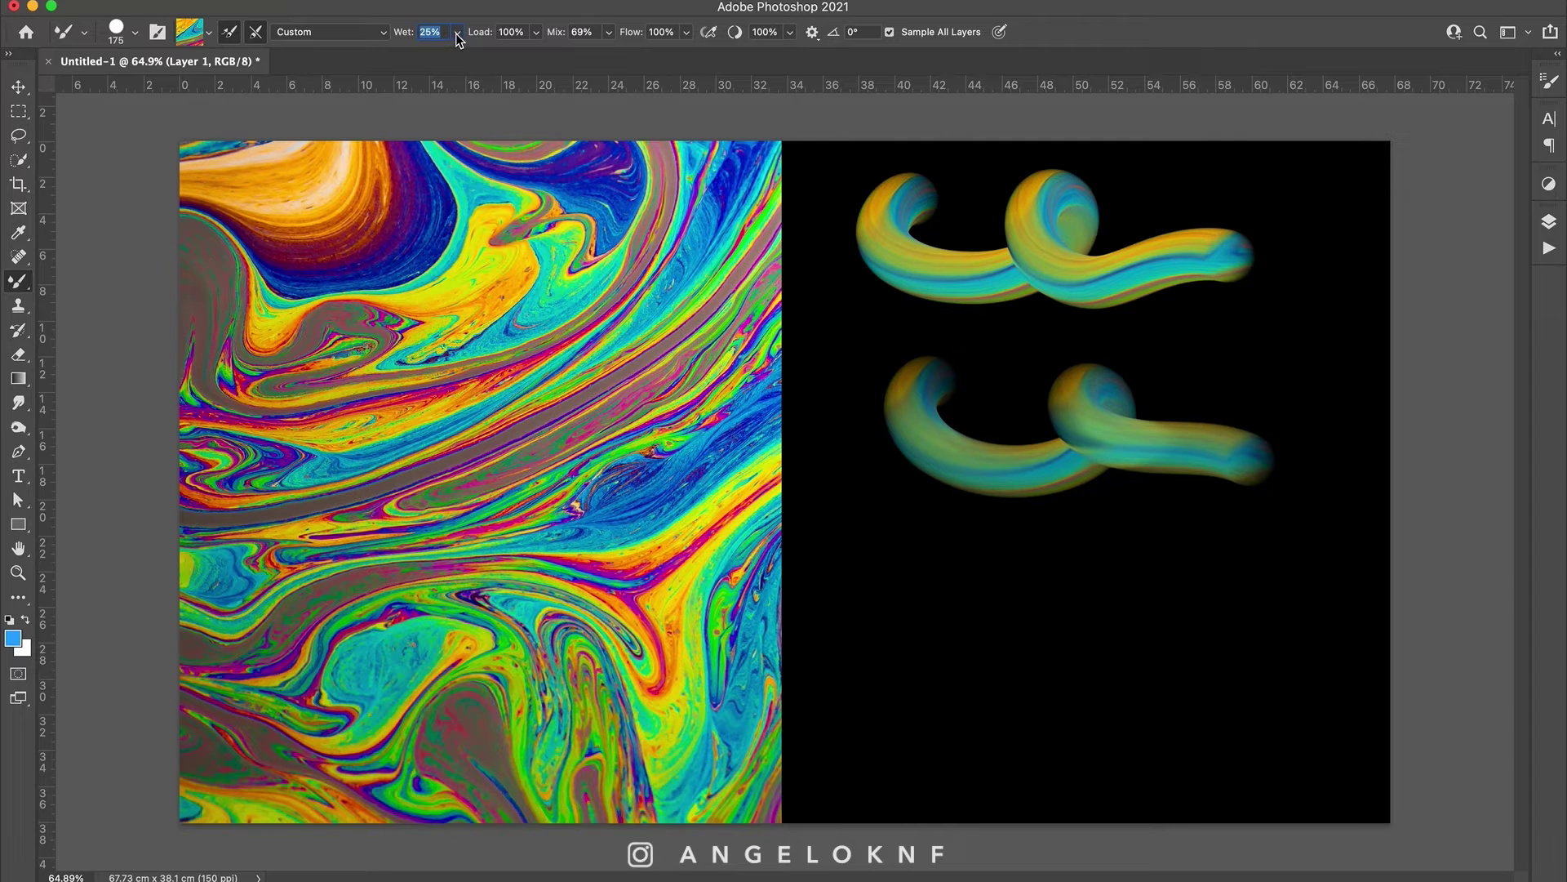
left_click(455, 32)
left_click(503, 57)
mouse_move(909, 536)
left_mouse_down()
mouse_move(1126, 571)
mouse_move(1252, 550)
left_mouse_up()
left_click(456, 31)
left_click(505, 56)
left_click_drag(885, 713, 1114, 733)
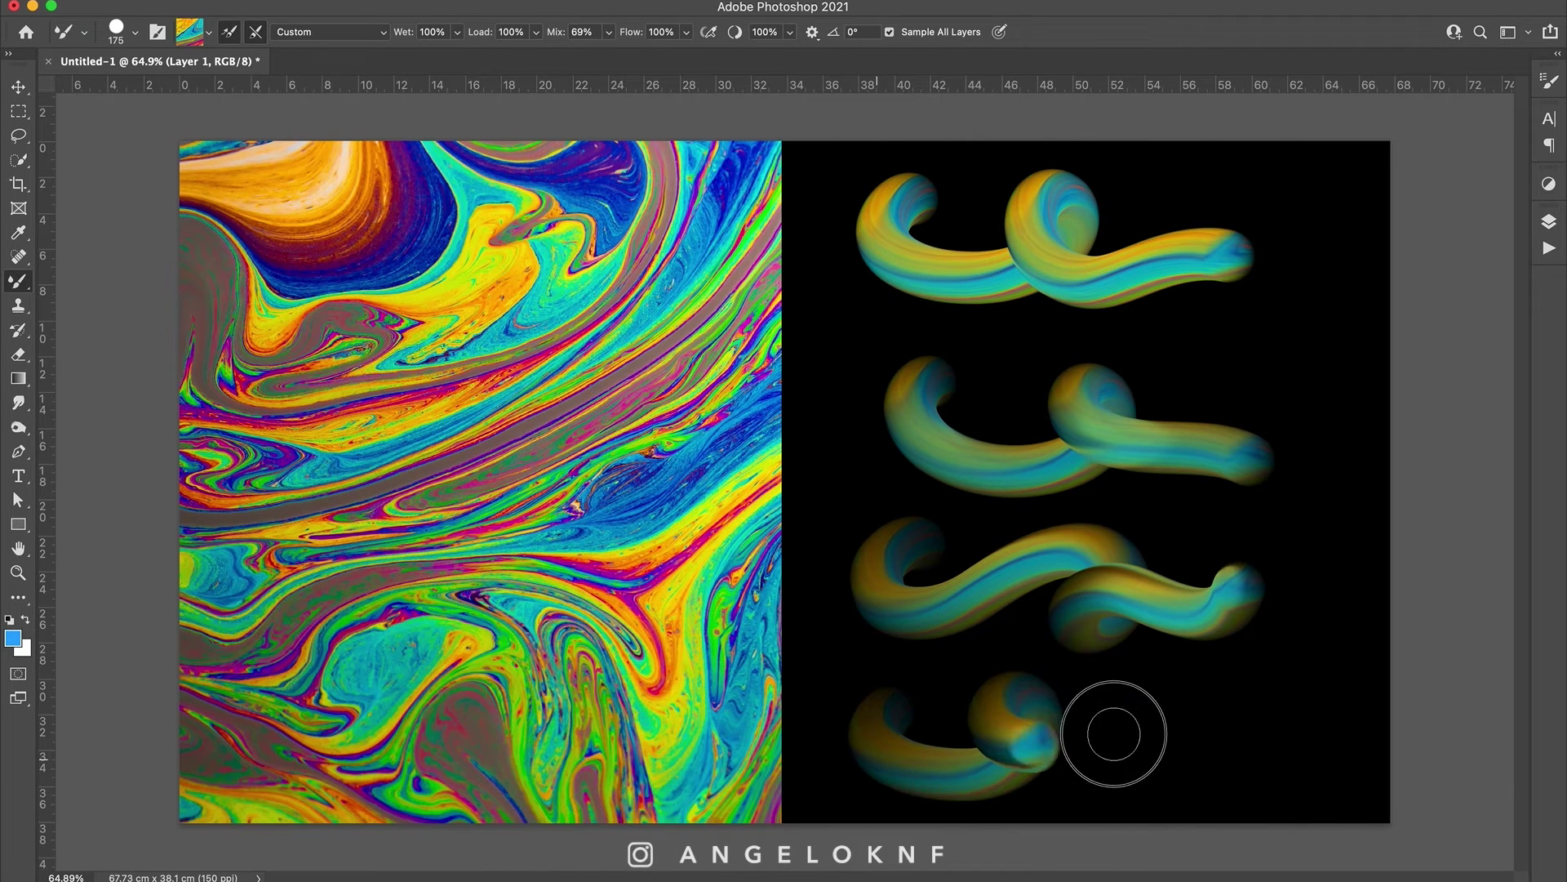
key("super+z")
- Lower Mix to 14% and Load to 54%, then test and undo a bottom stroke
left_click(608, 32)
left_click(554, 56)
left_click(535, 32)
left_click(494, 57)
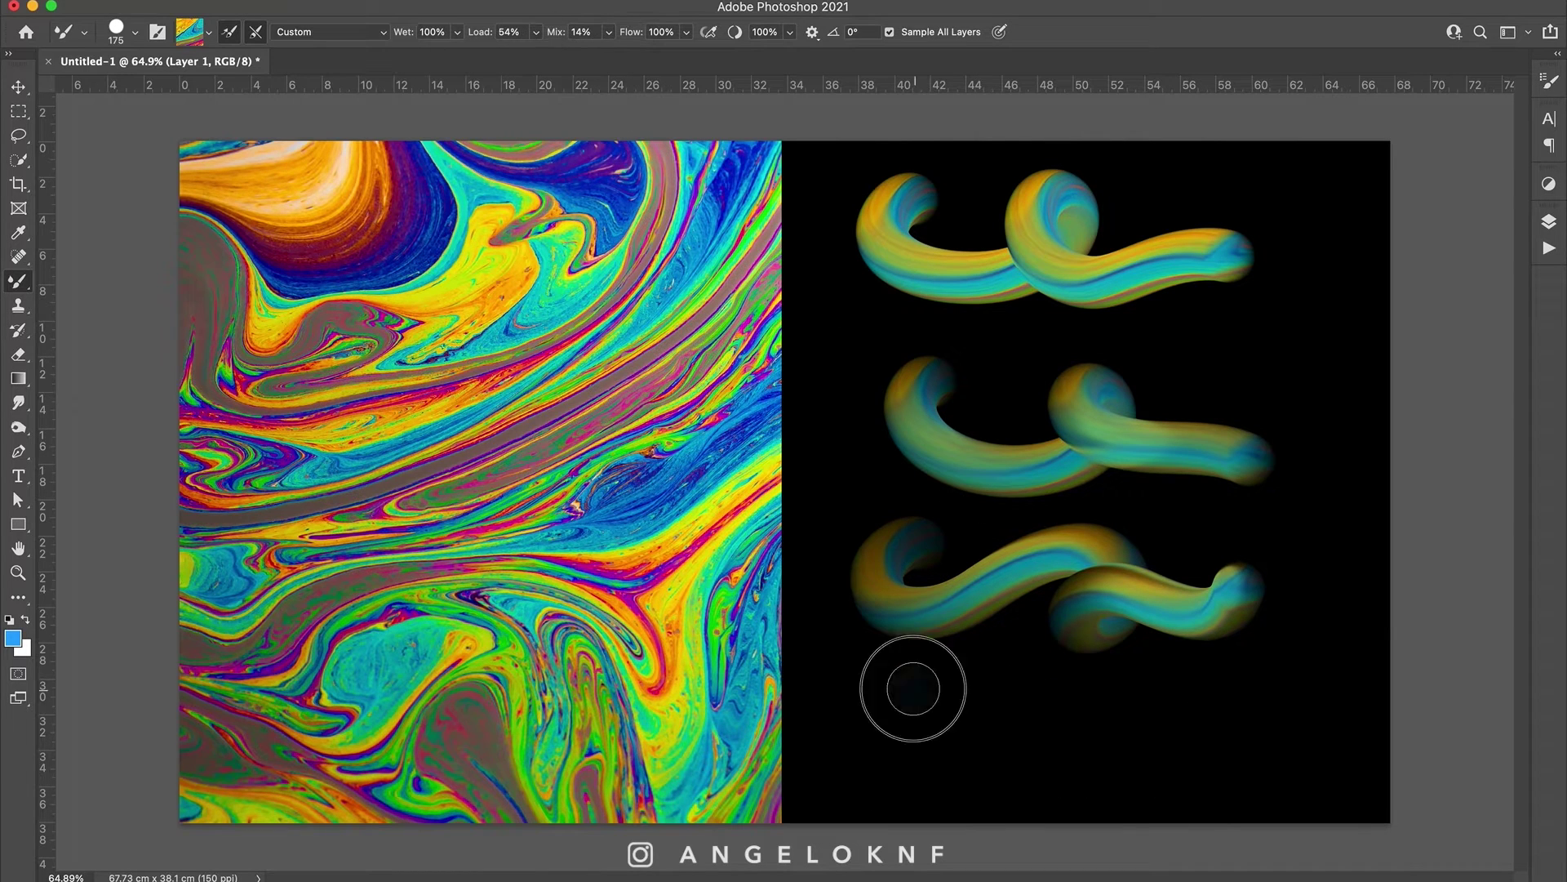
mouse_move(913, 688)
left_mouse_down()
mouse_move(1026, 717)
mouse_move(1225, 718)
left_mouse_up()
key("super+z")
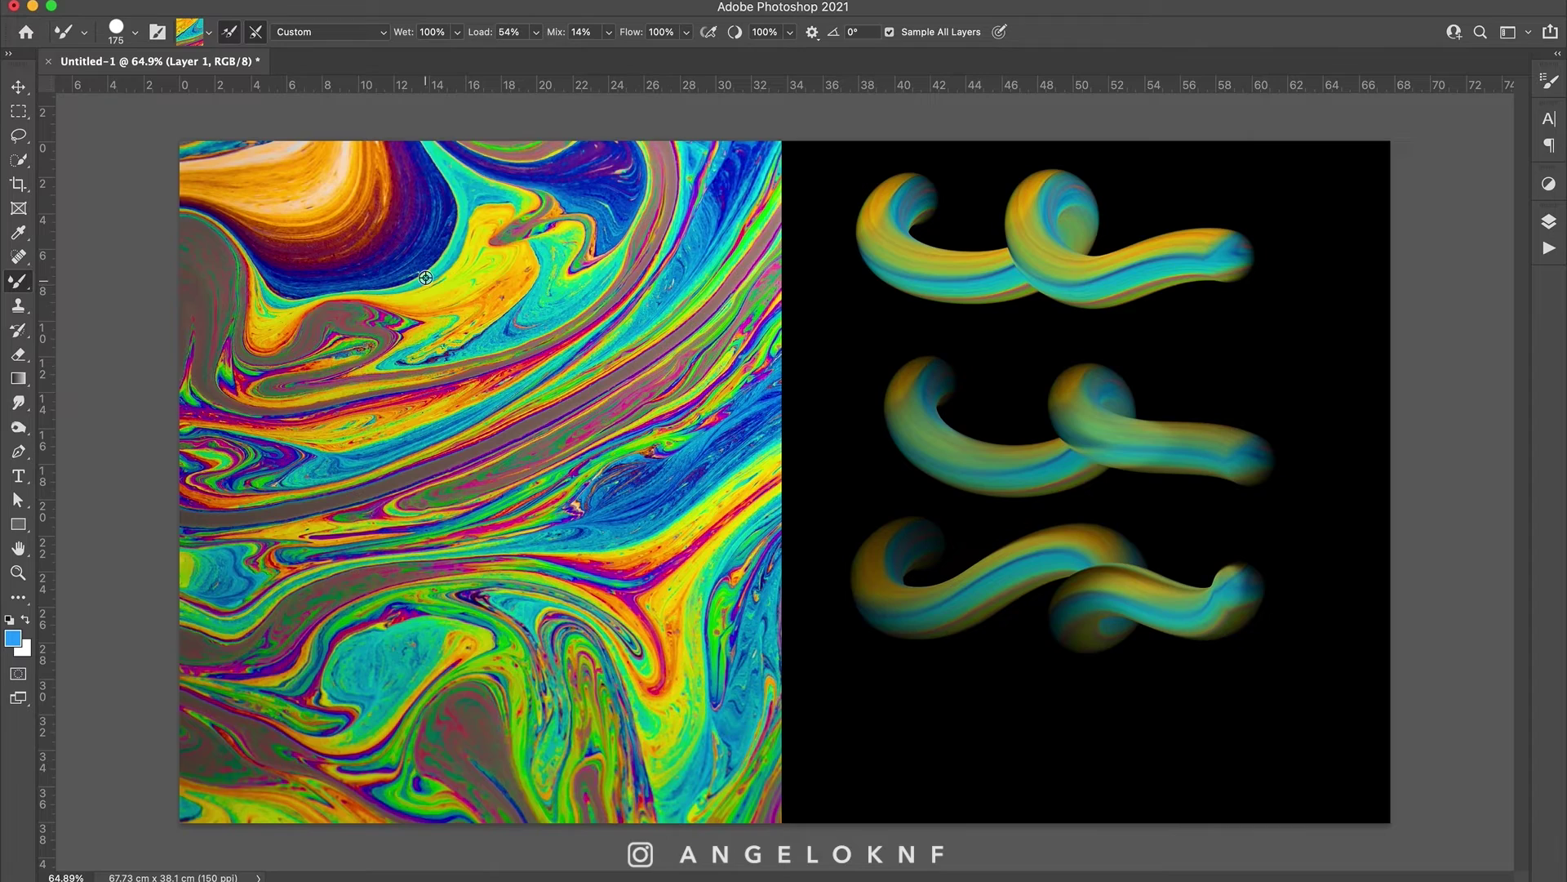
- Load the brush with orange and purple paint, paint the letter D, and show the Layers panel
left_click(425, 277, "alt")
mouse_move(874, 713)
left_mouse_down()
mouse_move(1011, 682)
mouse_move(1220, 739)
left_mouse_up()
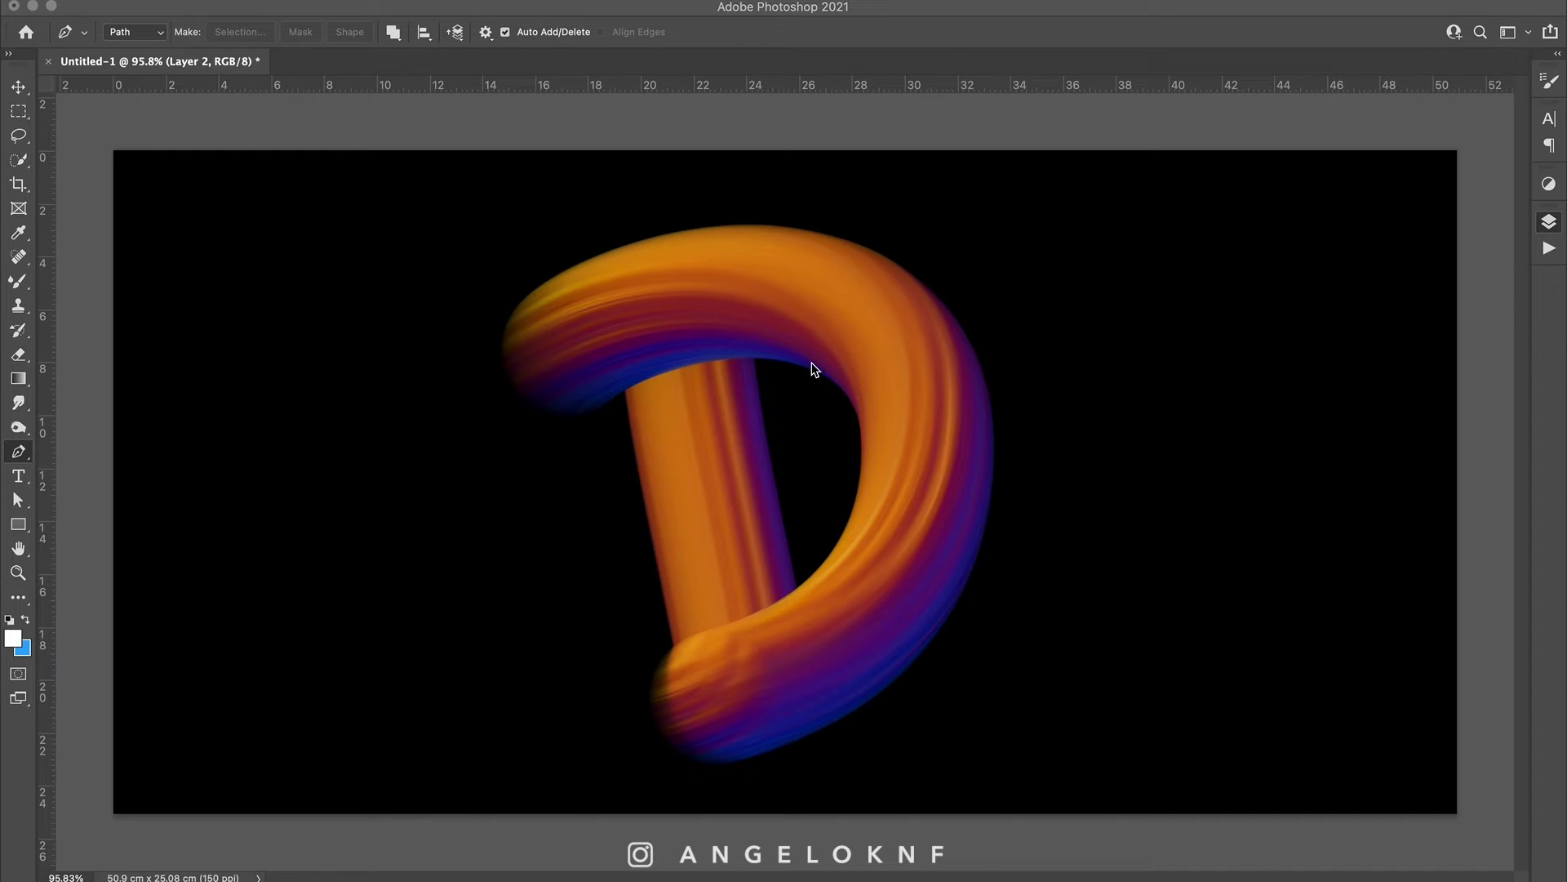
key("F7")
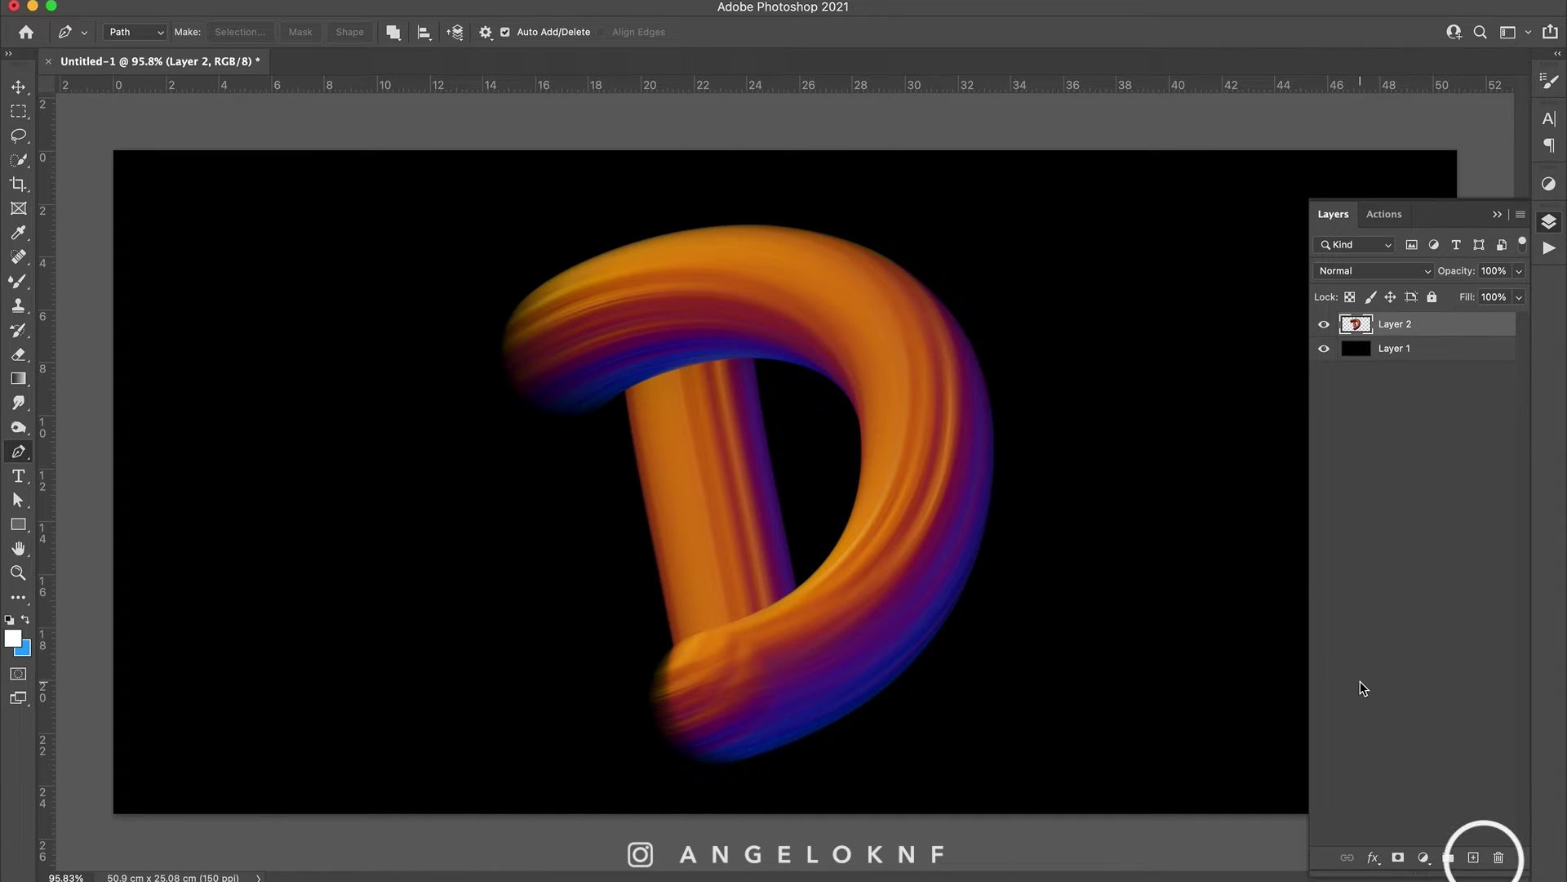
- Add a new layer named 'highlights' above Layer 2
left_click(1476, 859)
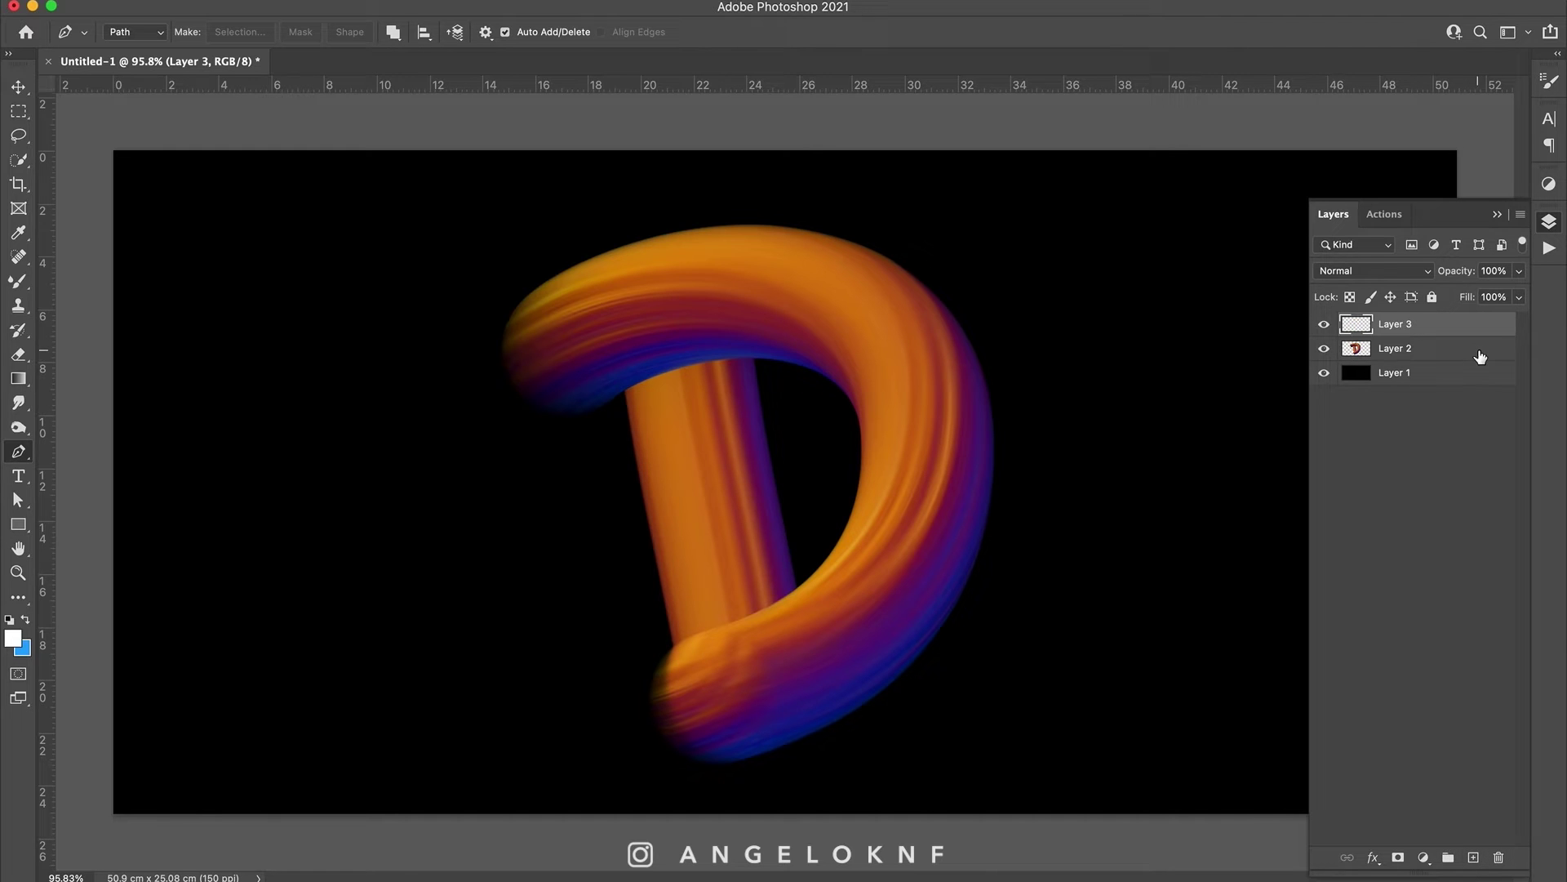
type("highlights")
key("Return")
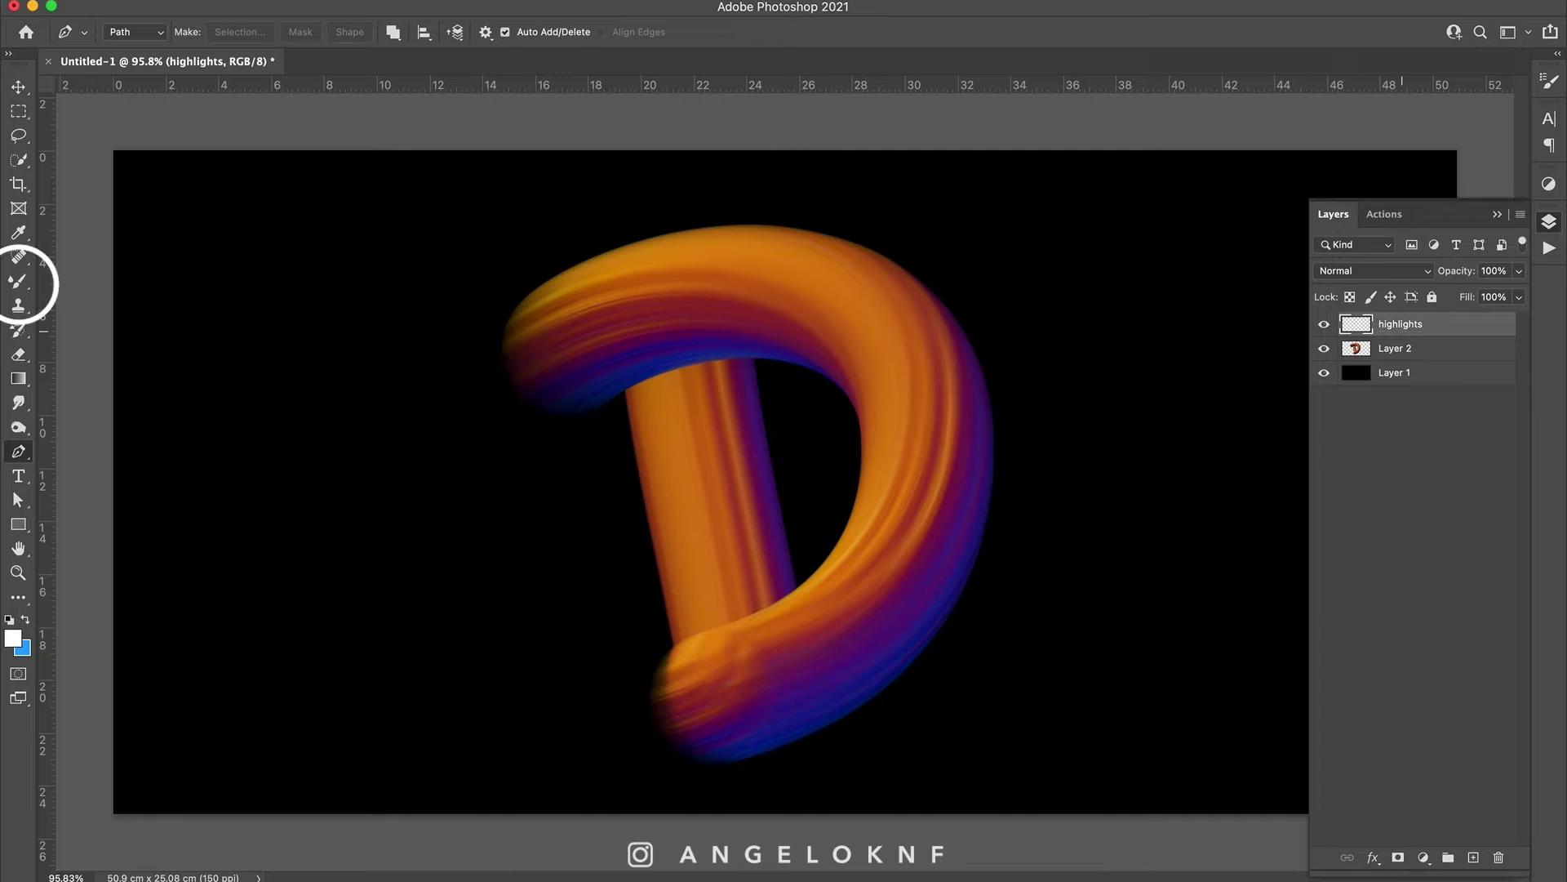
- With a 169 px soft brush at 100% opacity, paint a white highlight along the D's top
left_click(20, 282)
right_click(20, 281)
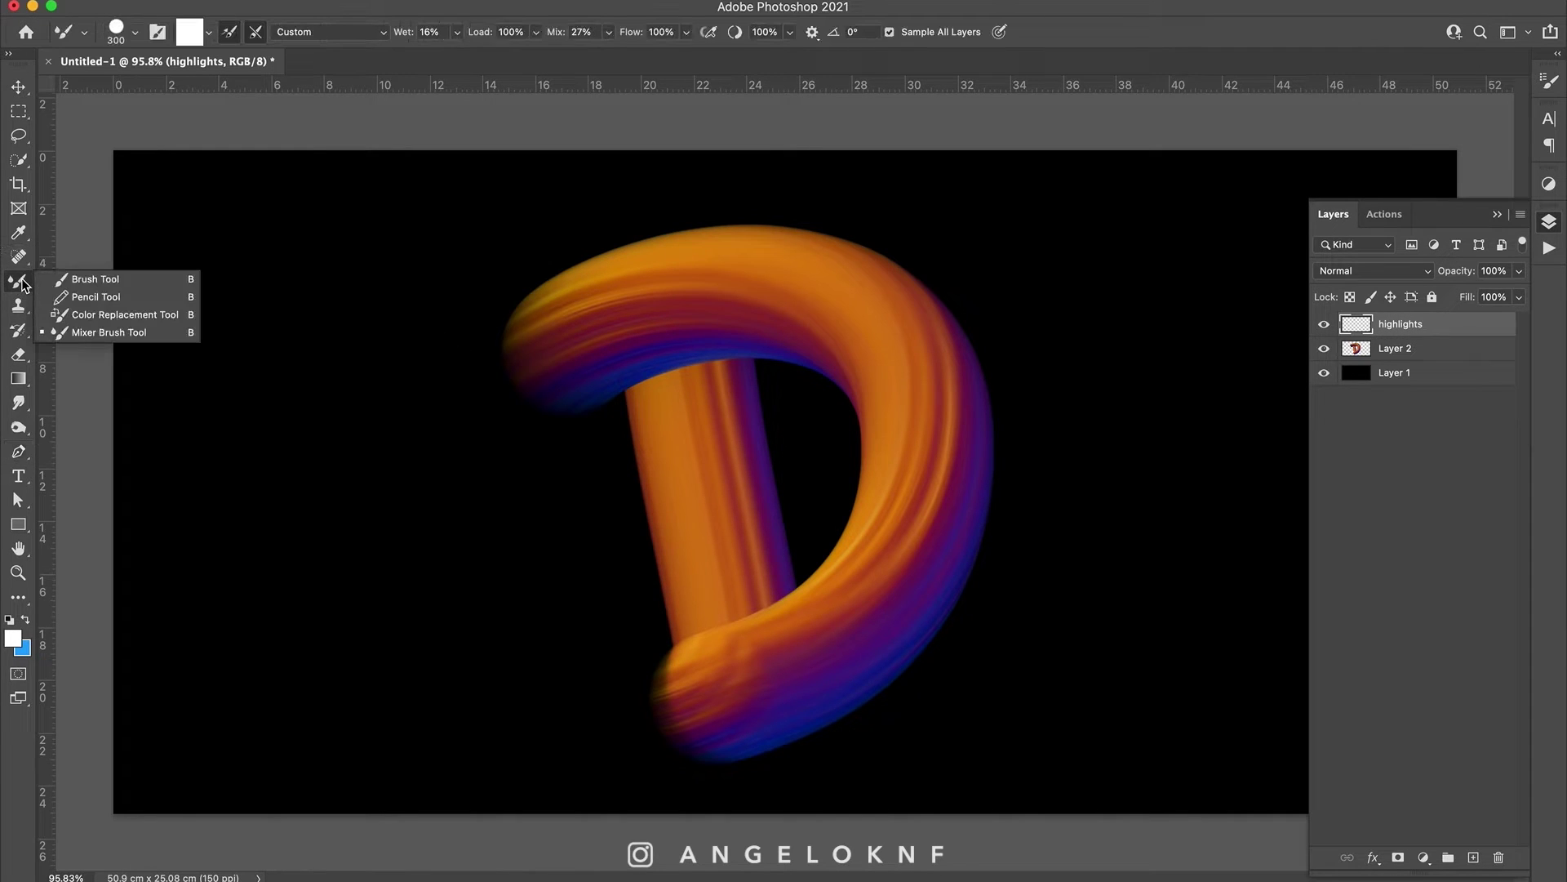
left_click(96, 279)
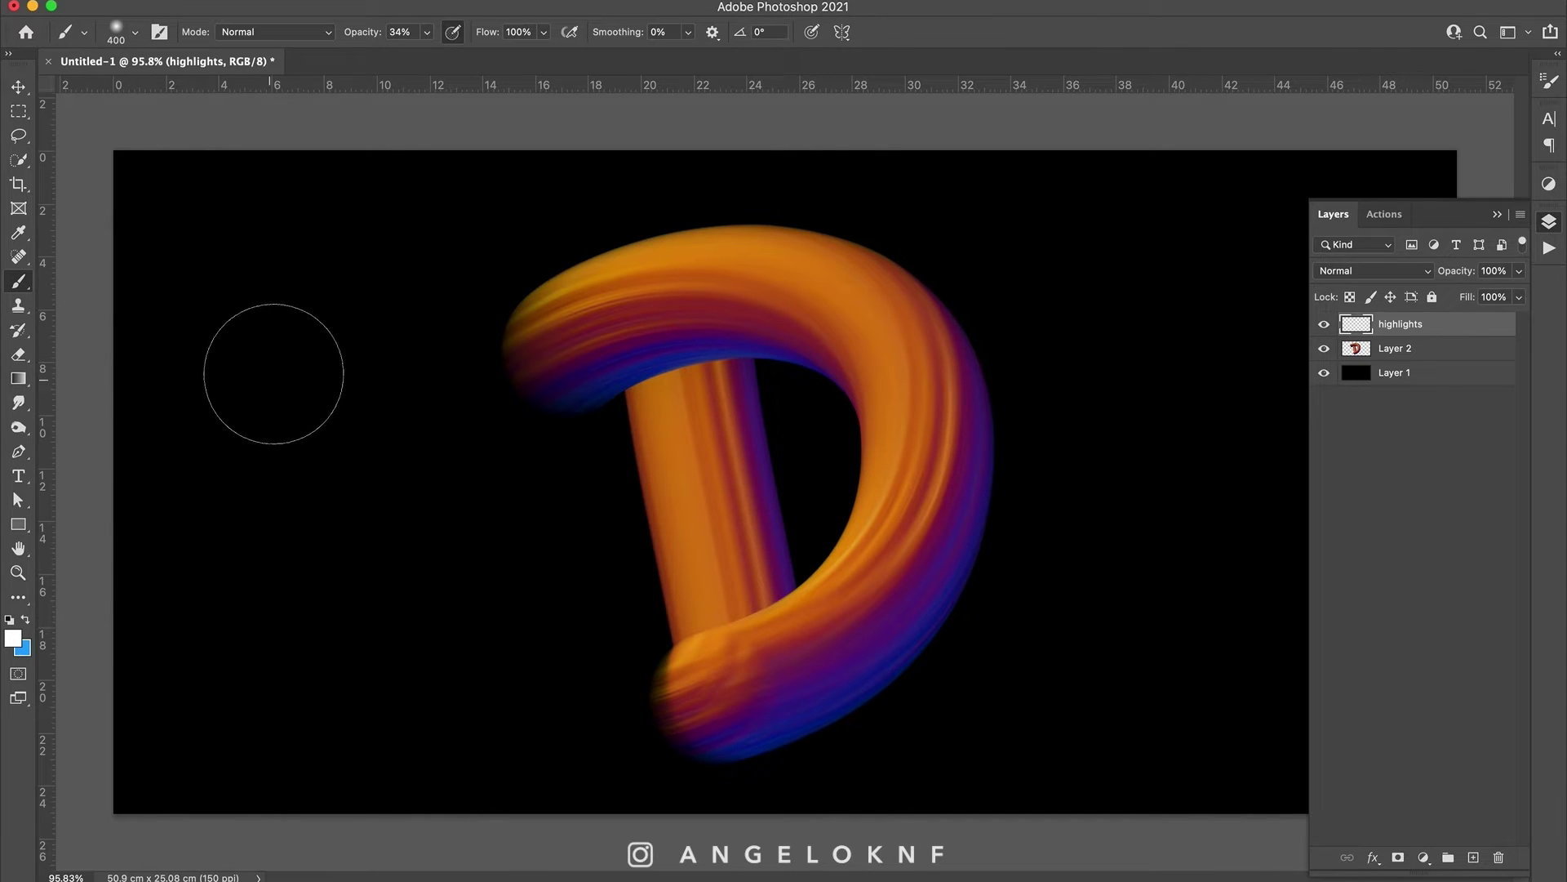
right_click(277, 372)
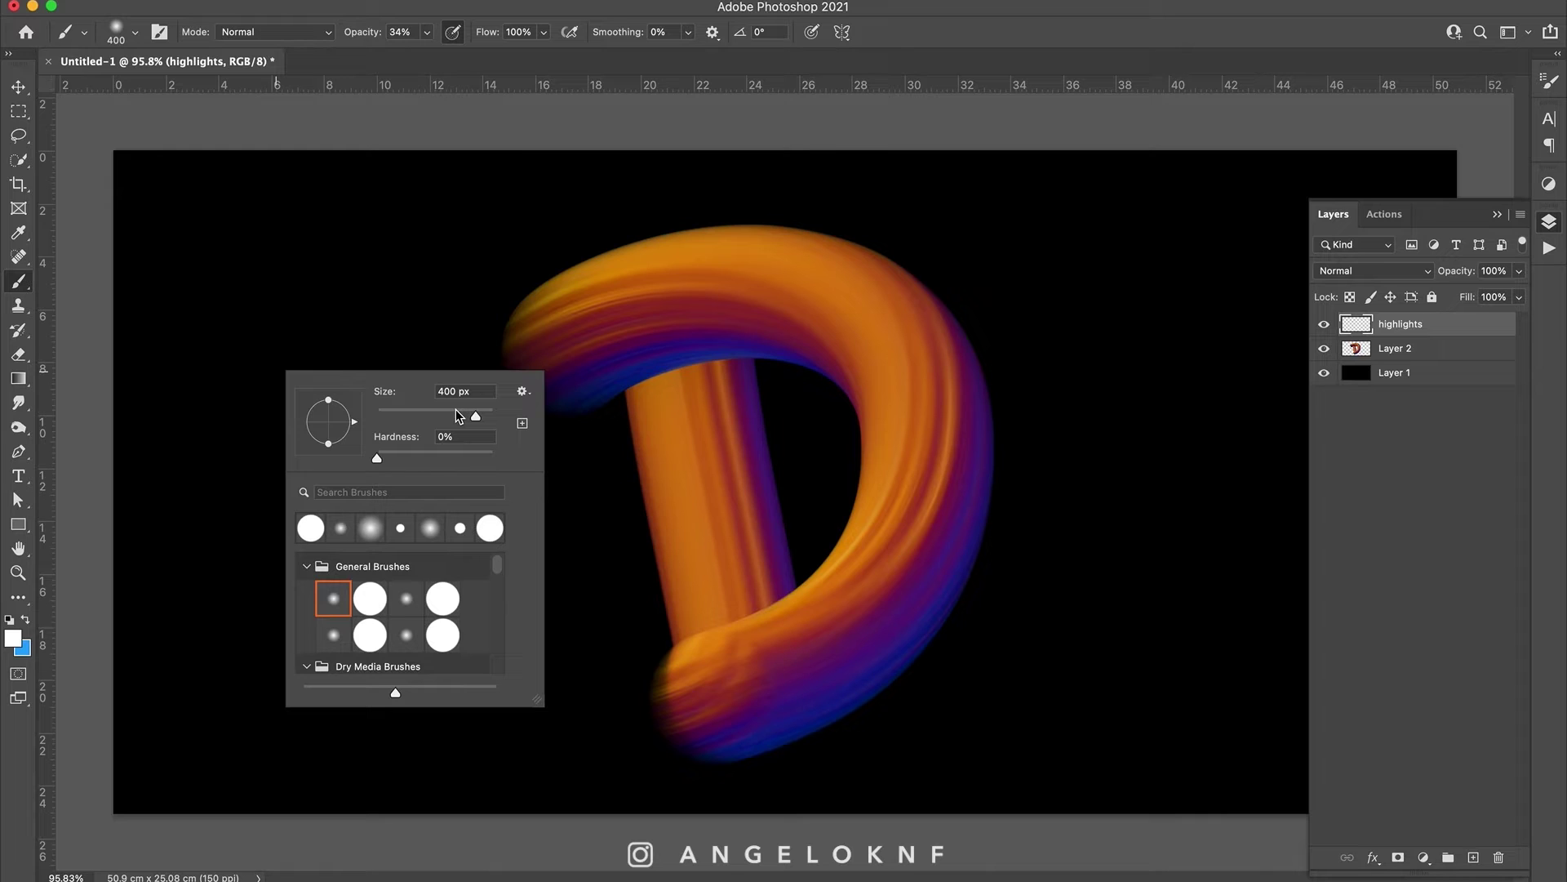
left_click_drag(459, 416, 449, 416)
key("Return")
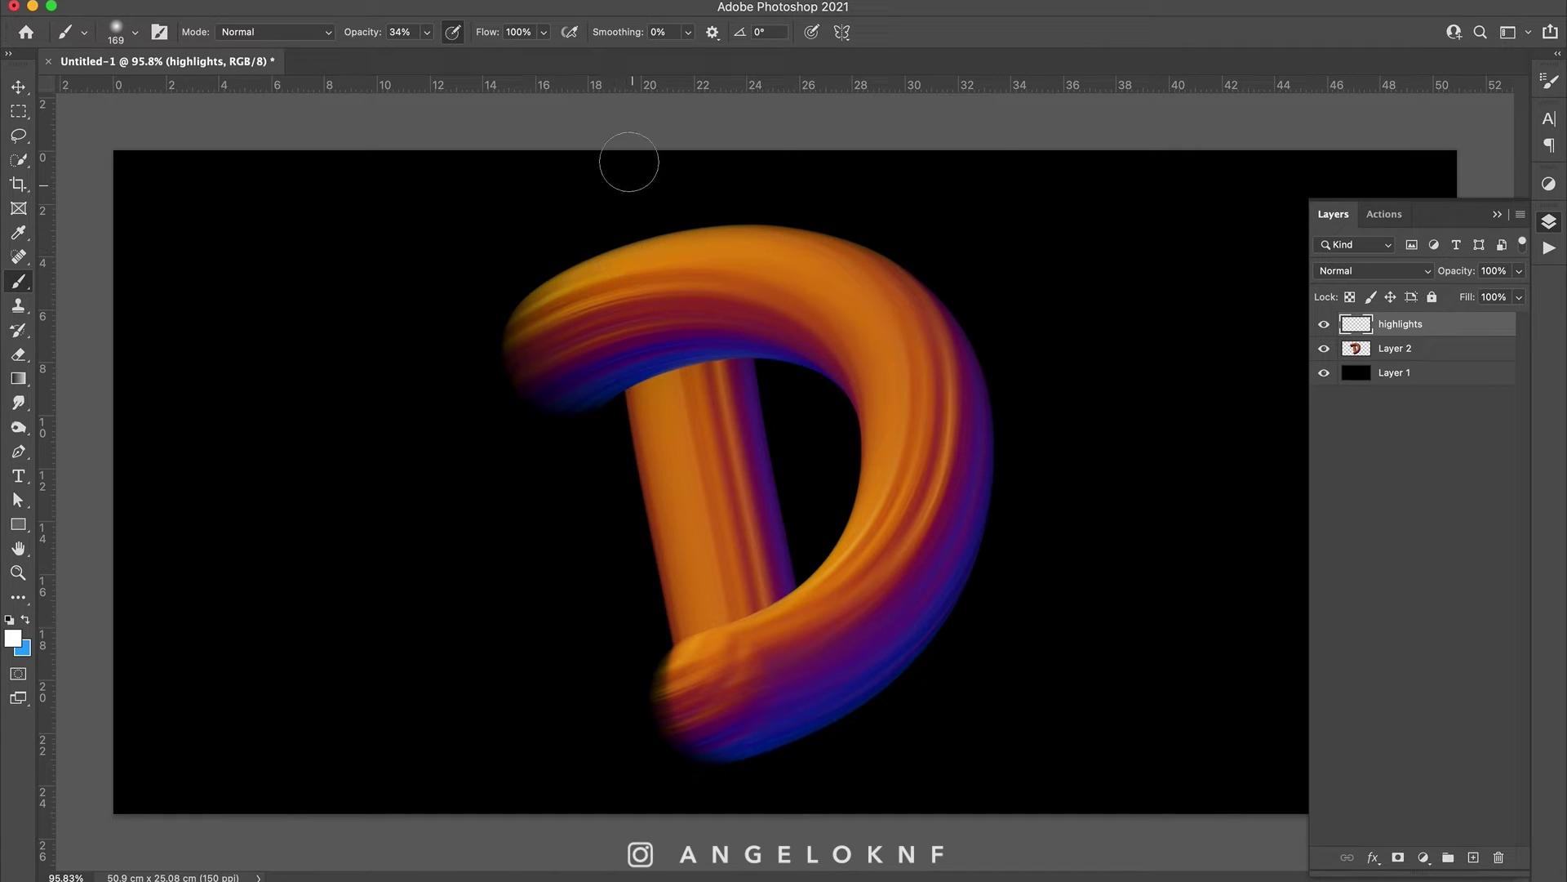
key("0")
mouse_move(520, 278)
left_mouse_down()
mouse_move(493, 273)
mouse_move(683, 228)
mouse_move(863, 218)
left_mouse_up()
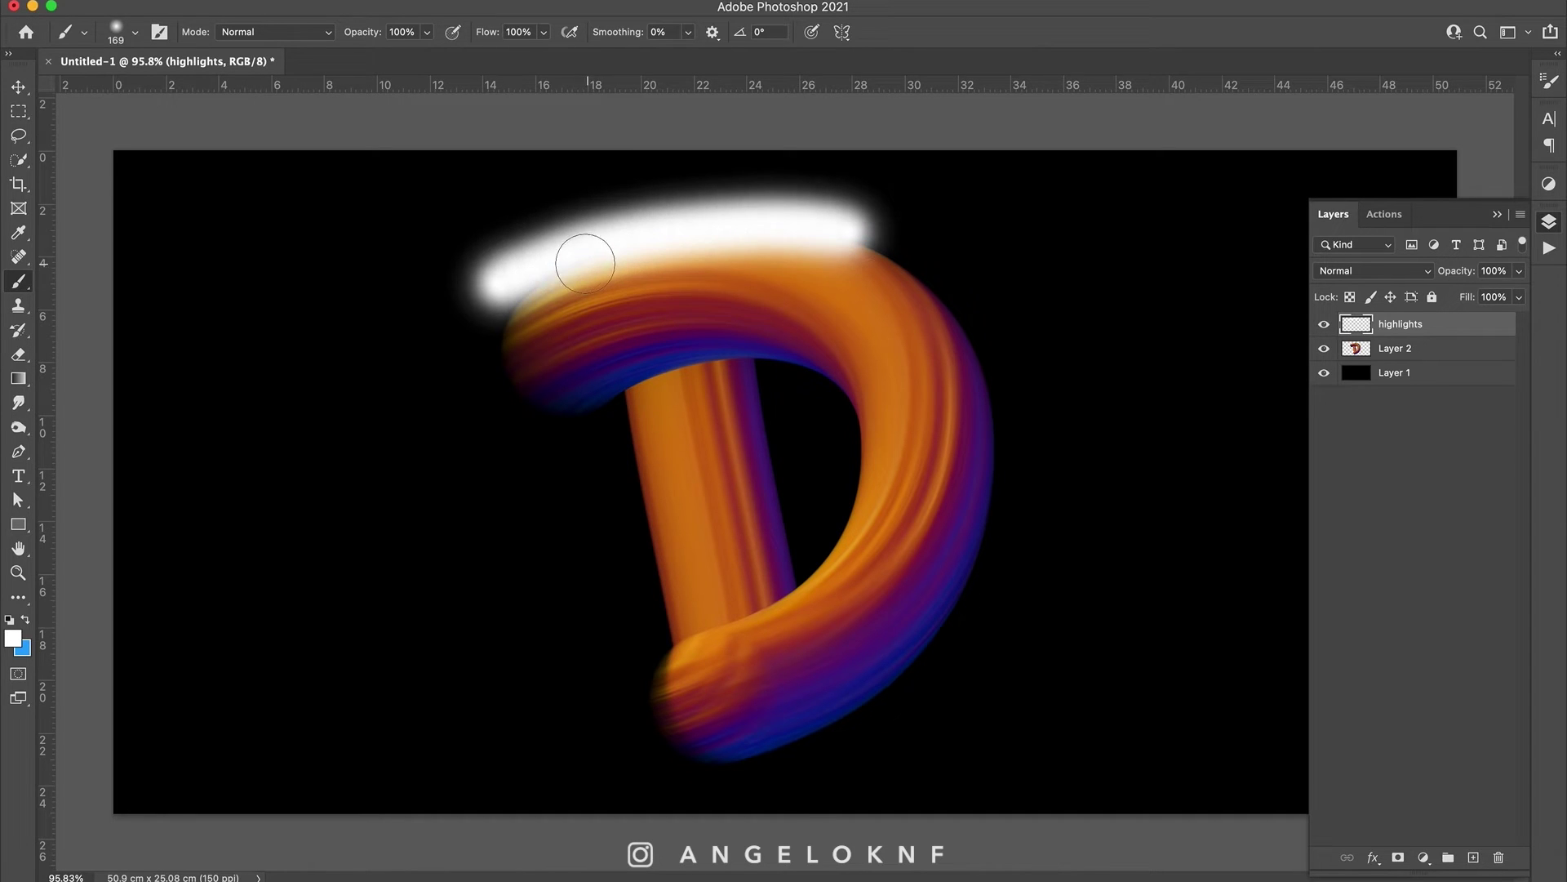
left_click_drag(525, 252, 761, 239)
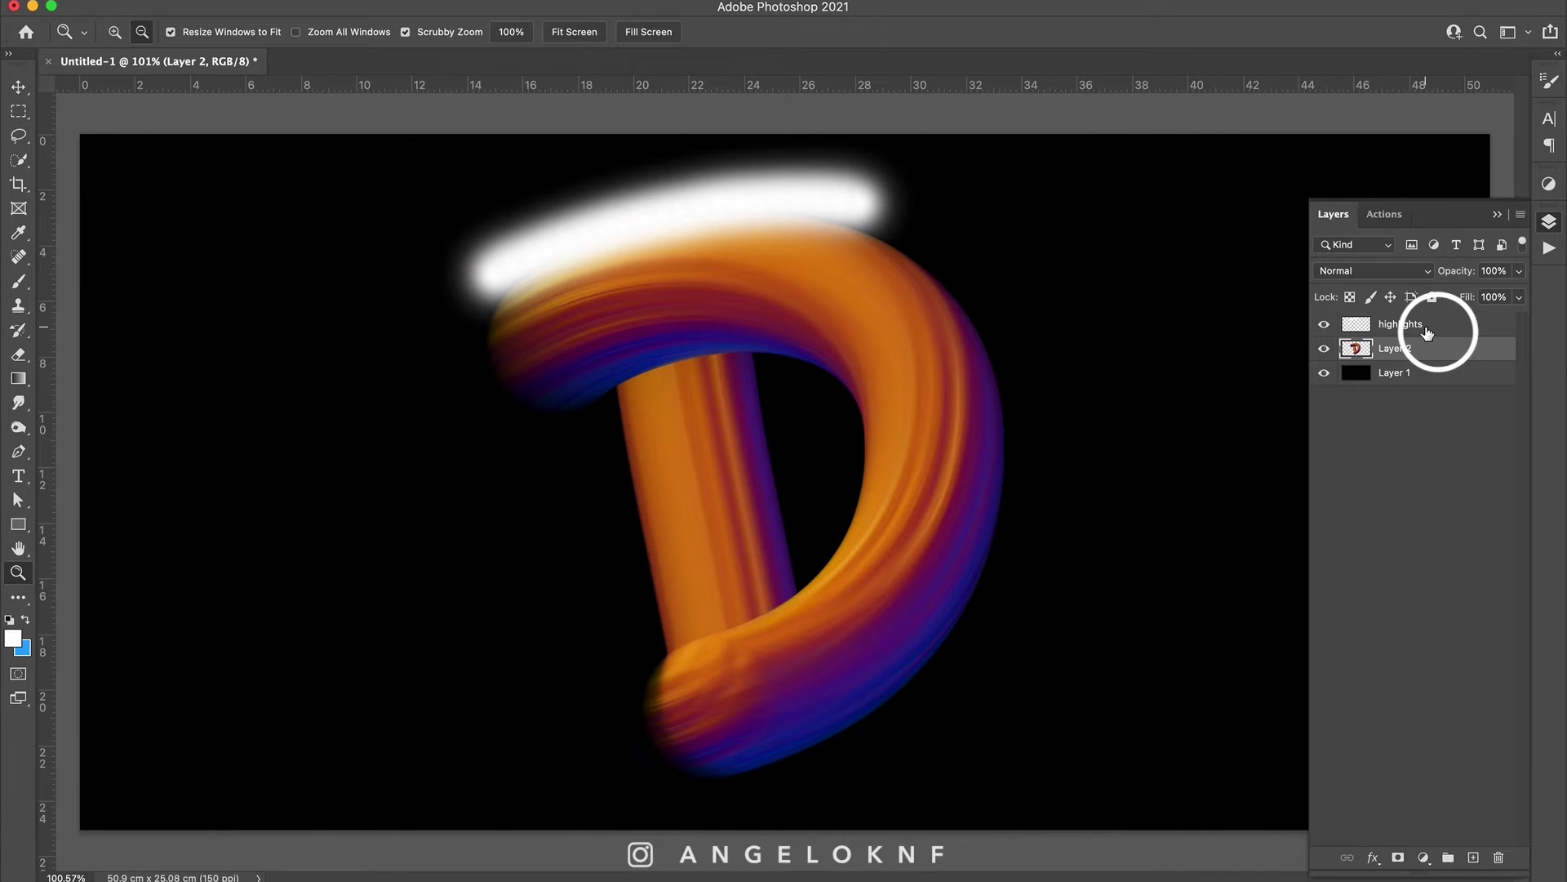
- Clip the highlights layer to the D layer with Create Clipping Mask
left_click_drag(1422, 333, 1430, 340)
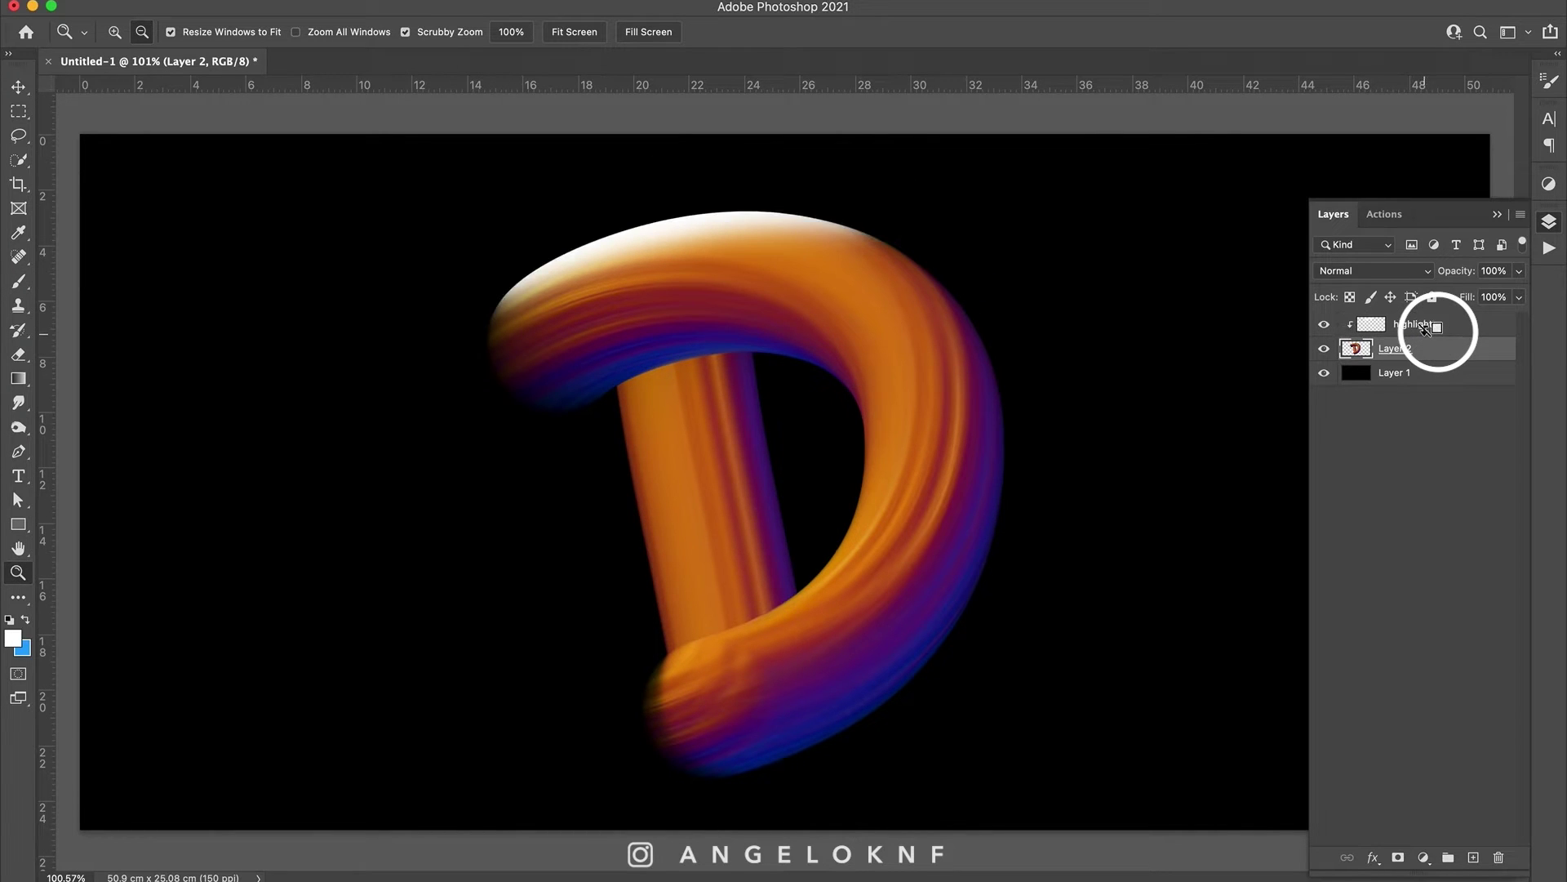
key("super+z")
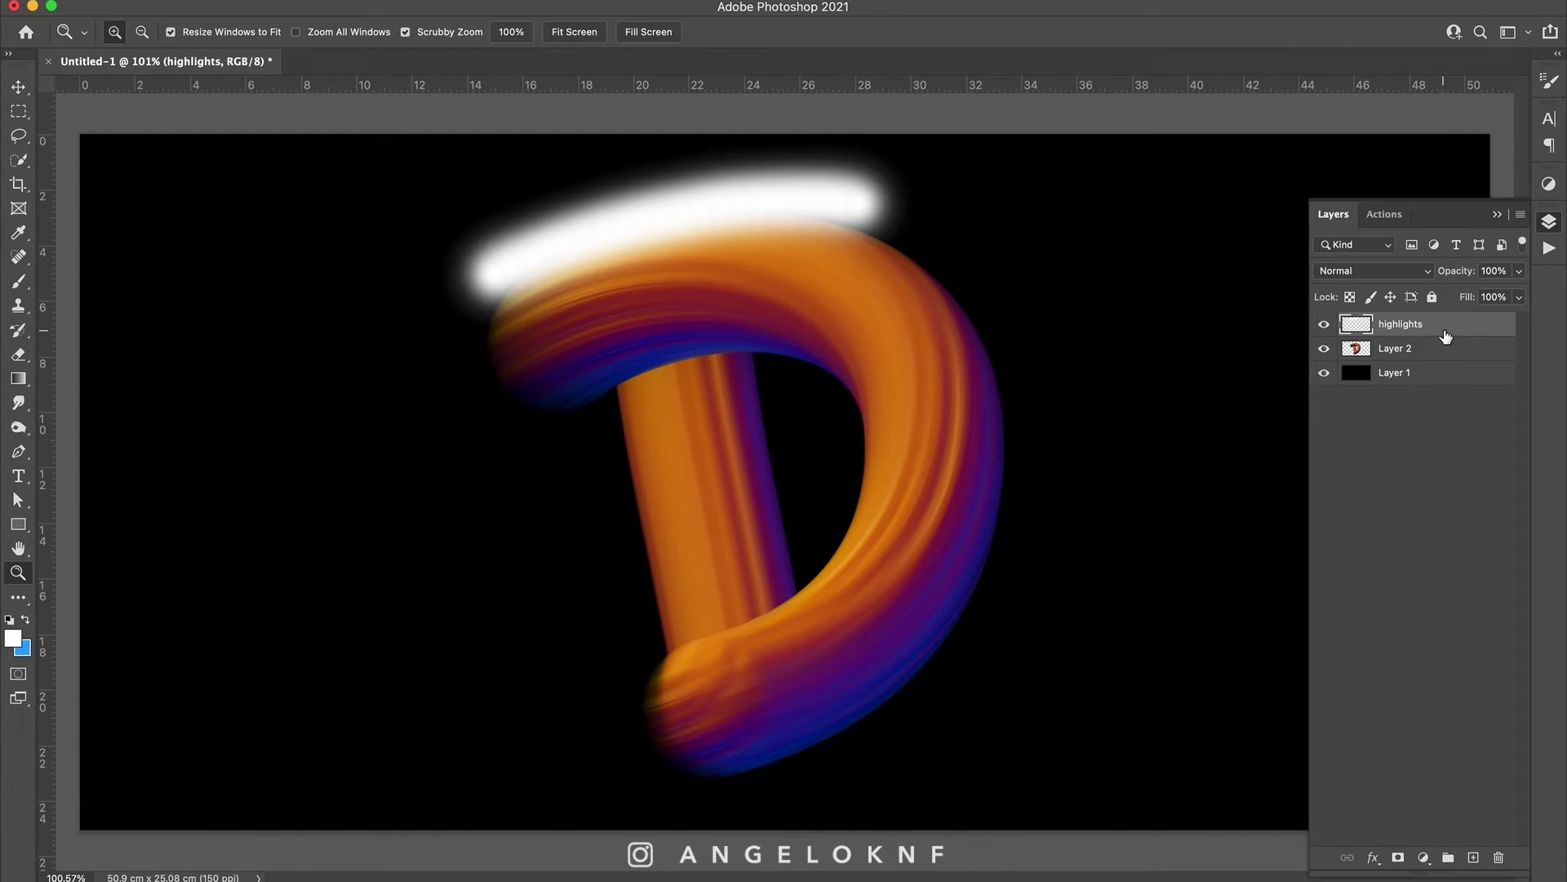
right_click(1450, 327)
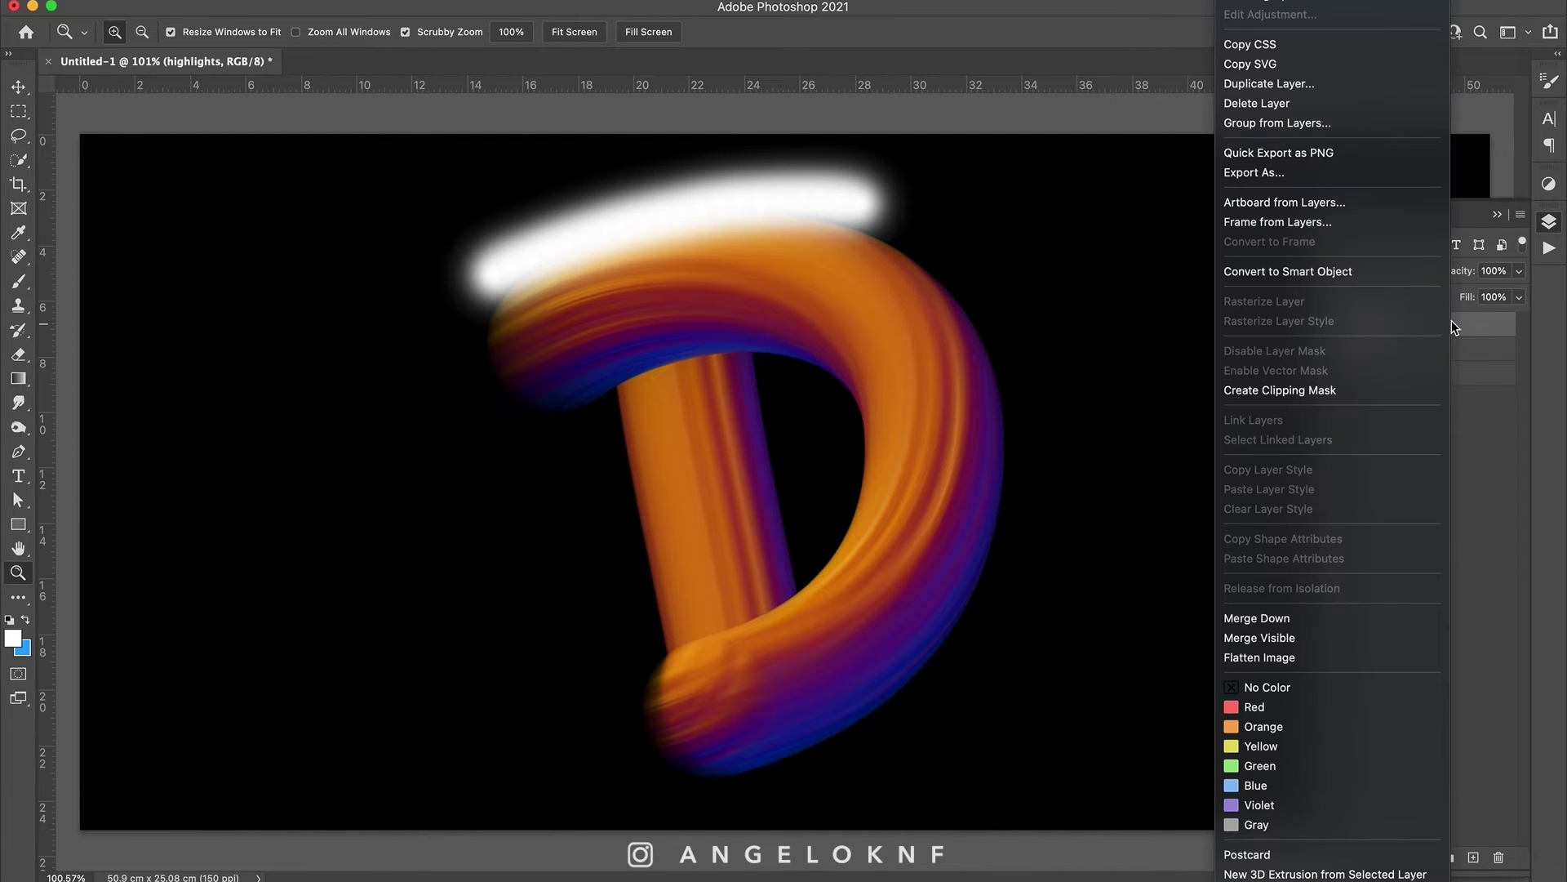
left_click(1301, 390)
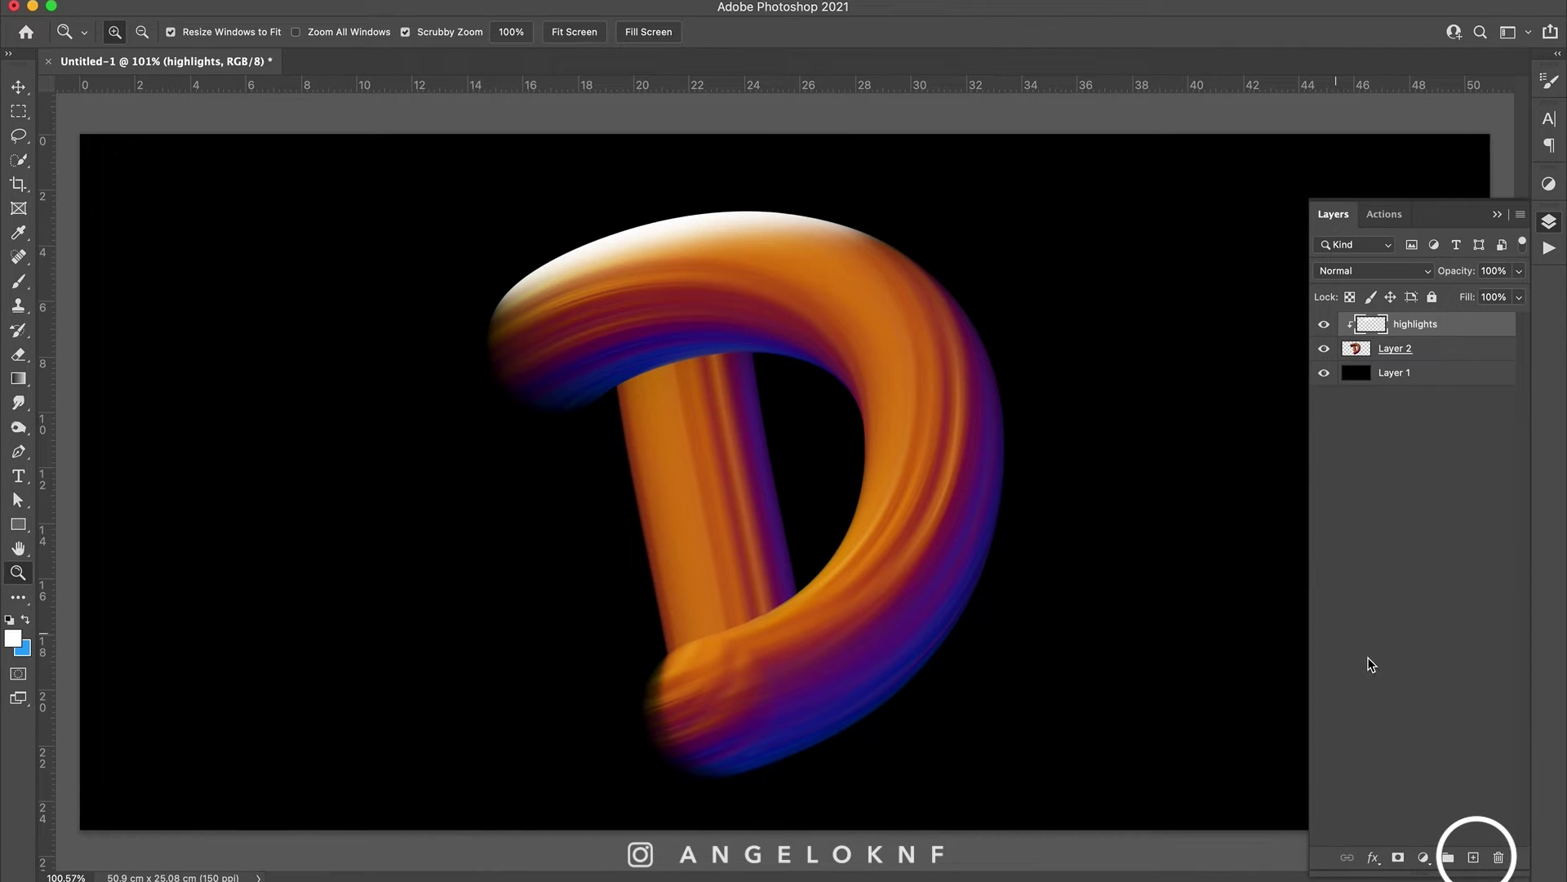
- Add a new layer named 'shadows' and clip it to the D
left_click(1475, 854)
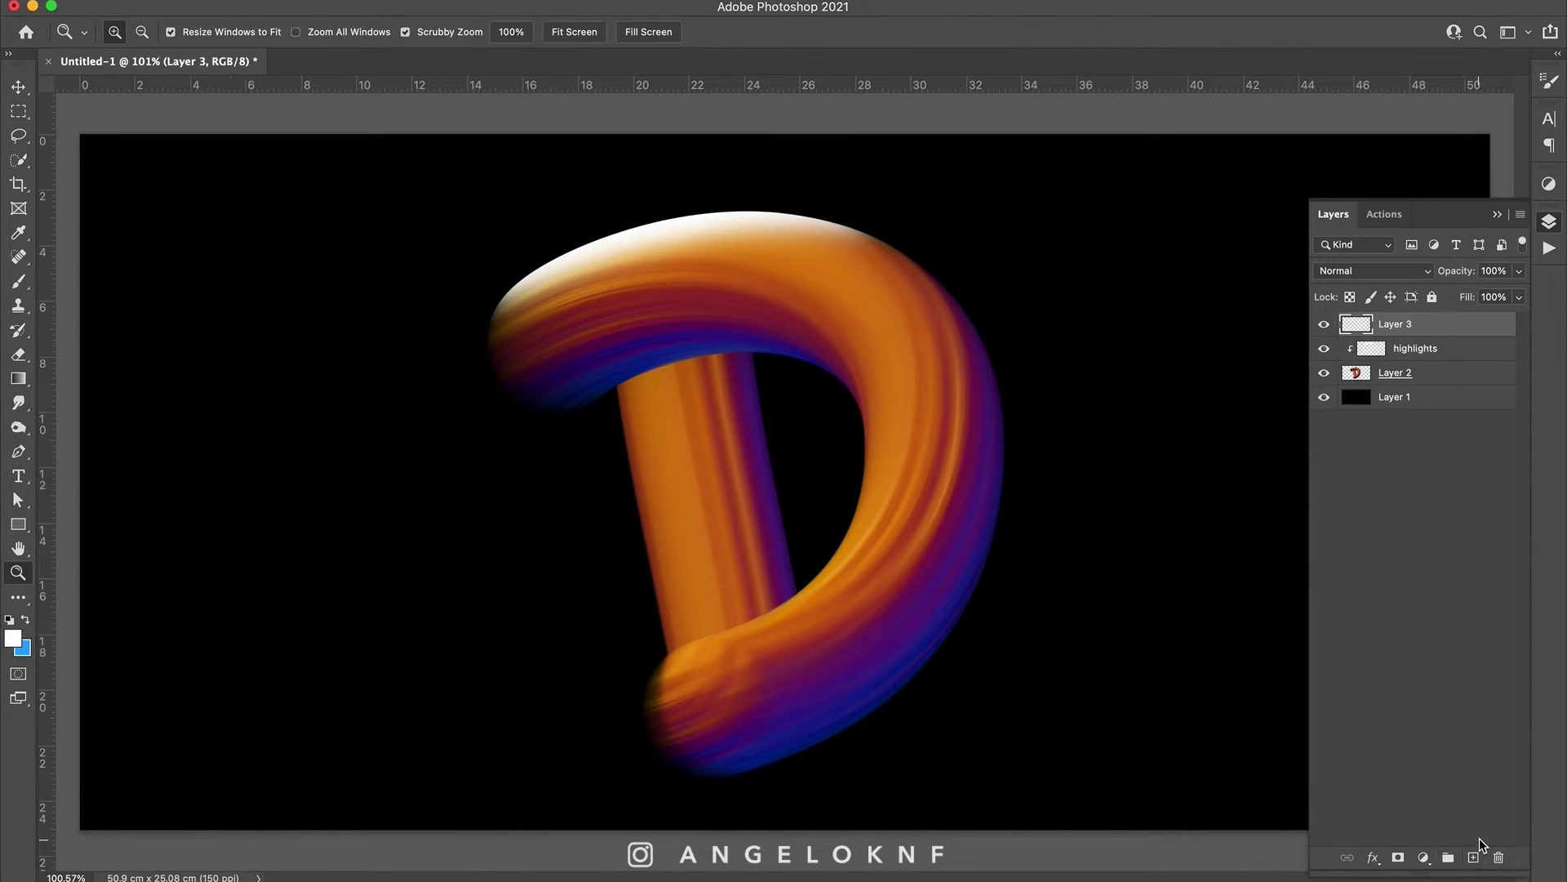
double_click(1396, 324)
type("shadows")
key("Return")
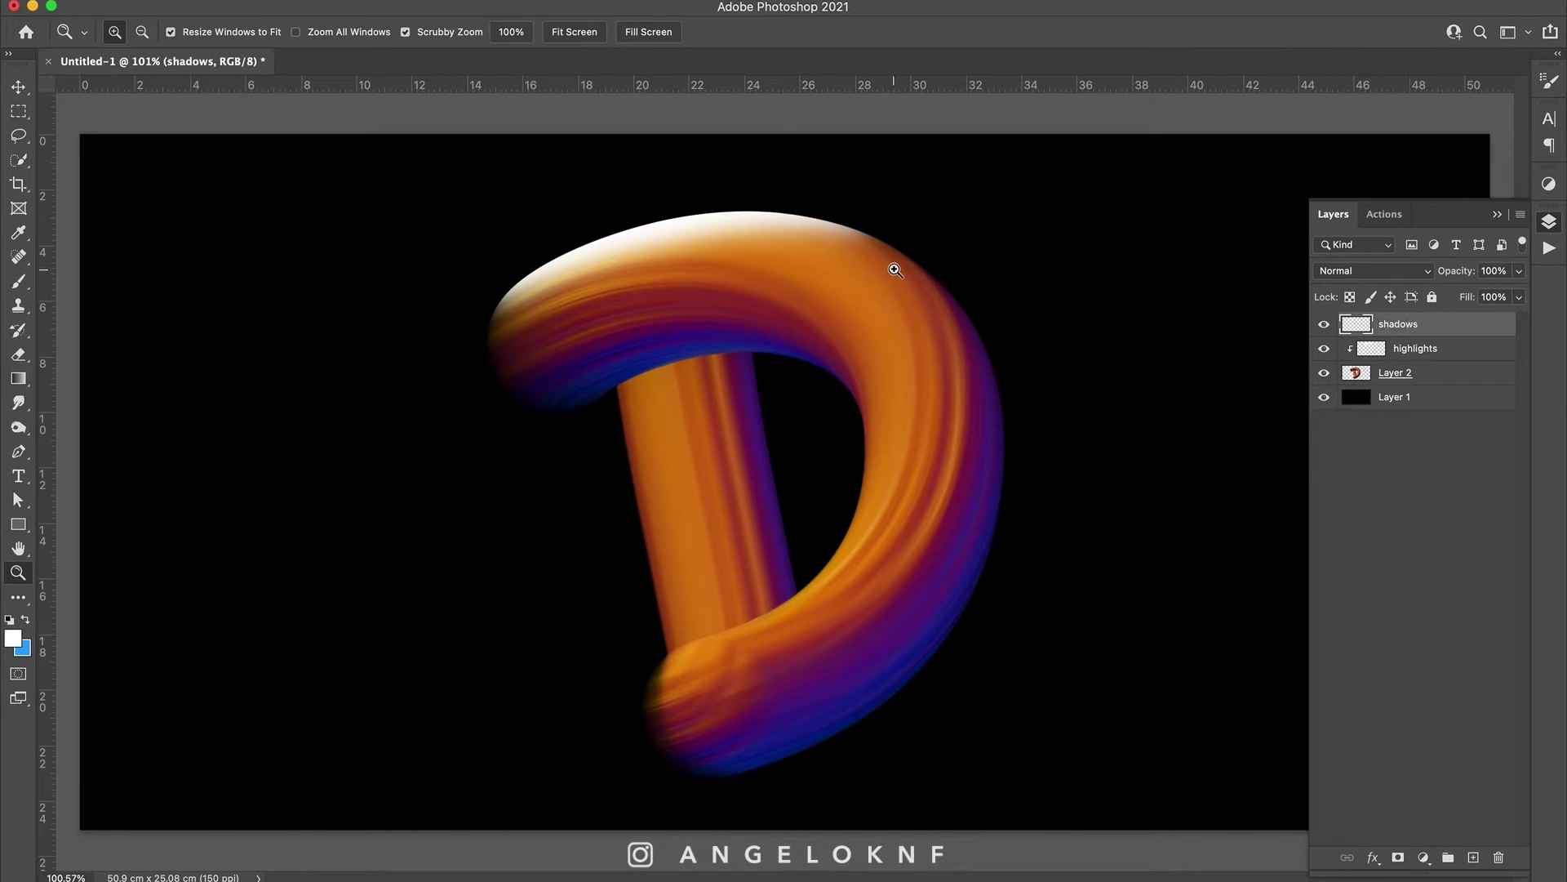
right_click(1430, 330)
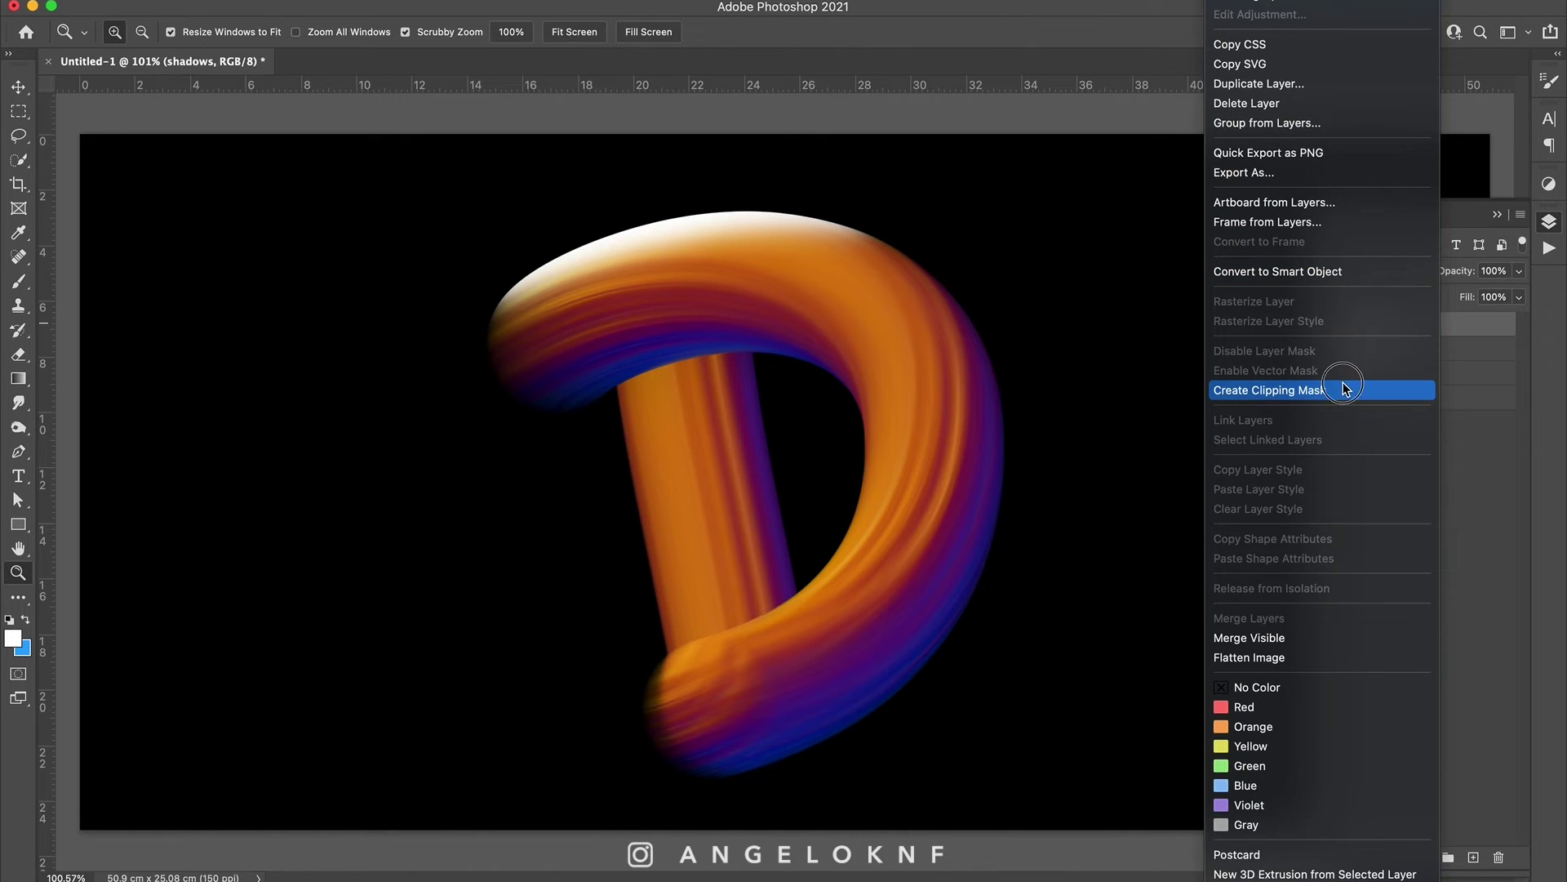
left_click(1344, 388)
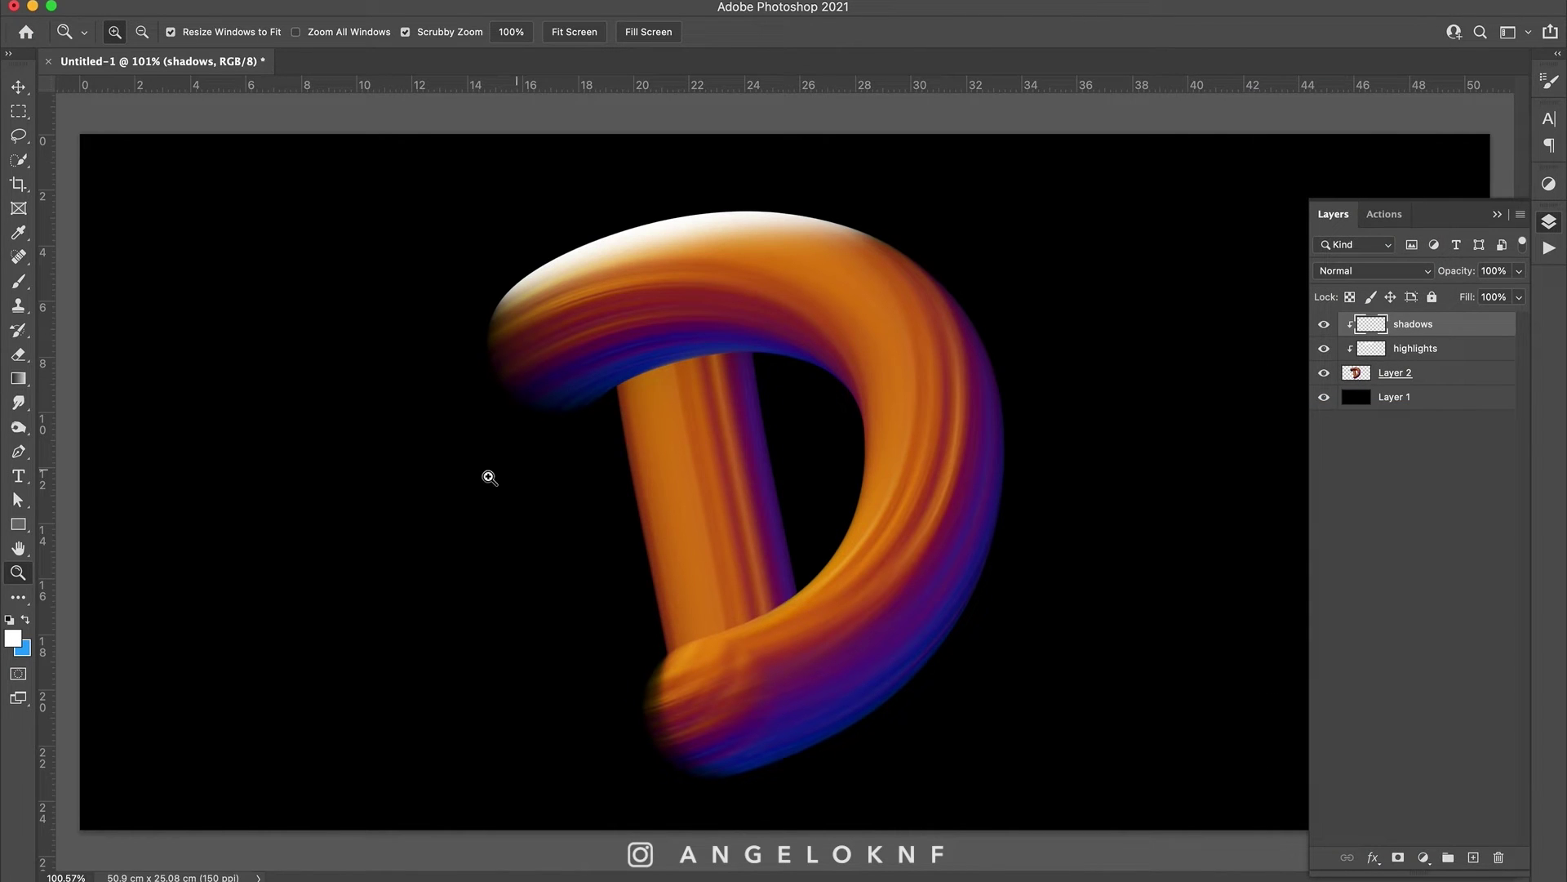
- Sample black as the foreground colour and paint shading on the D's lower right
left_click(20, 638)
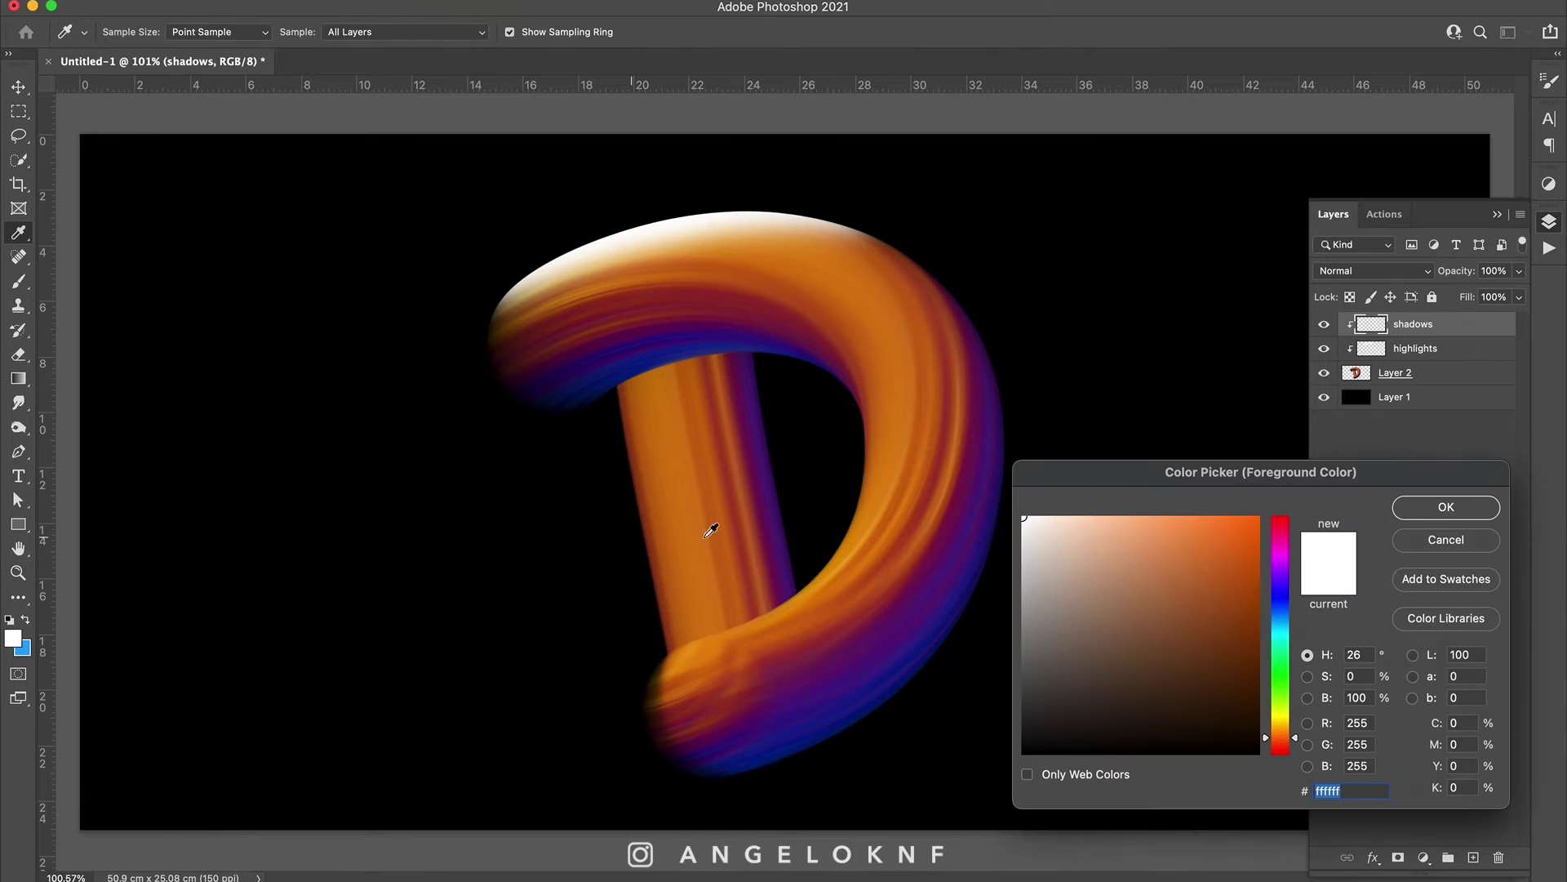
left_click_drag(1022, 715, 972, 791)
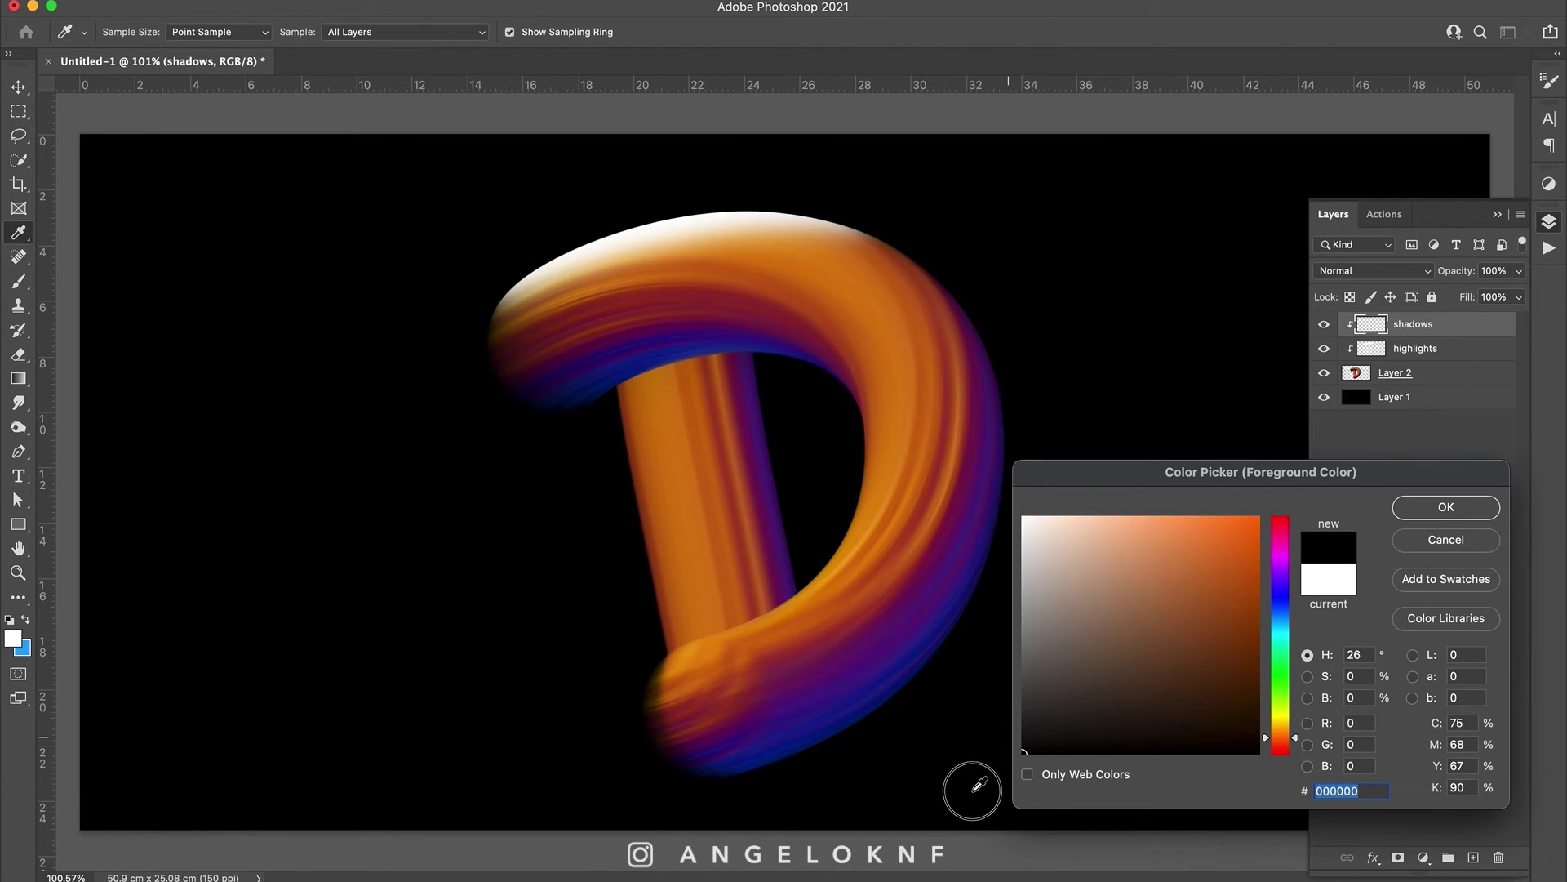
left_click(1446, 507)
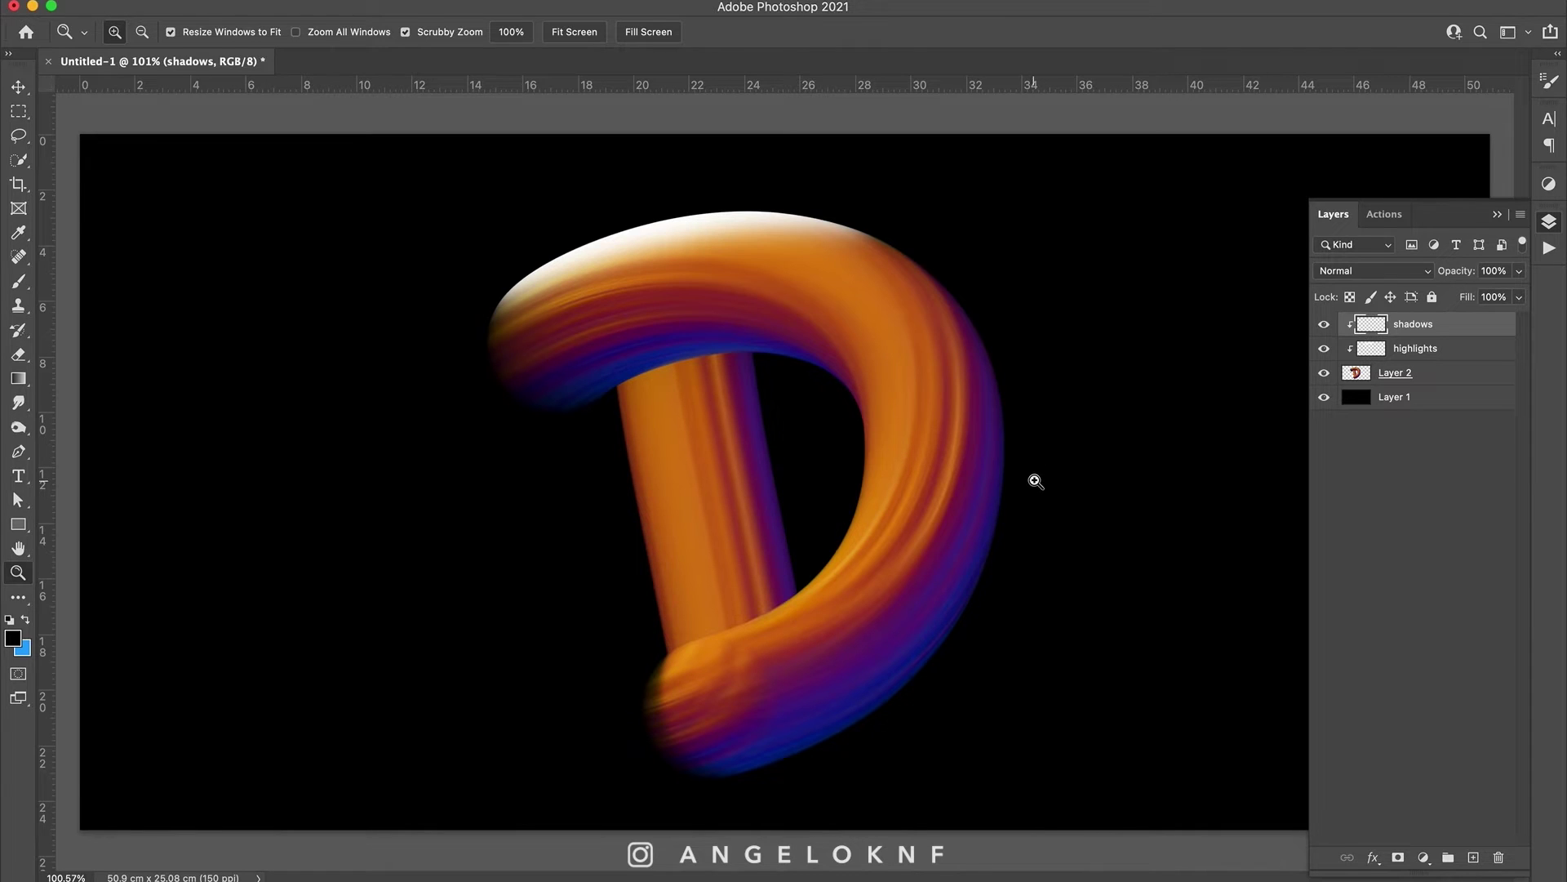
key("b")
left_click_drag(1039, 609, 874, 776)
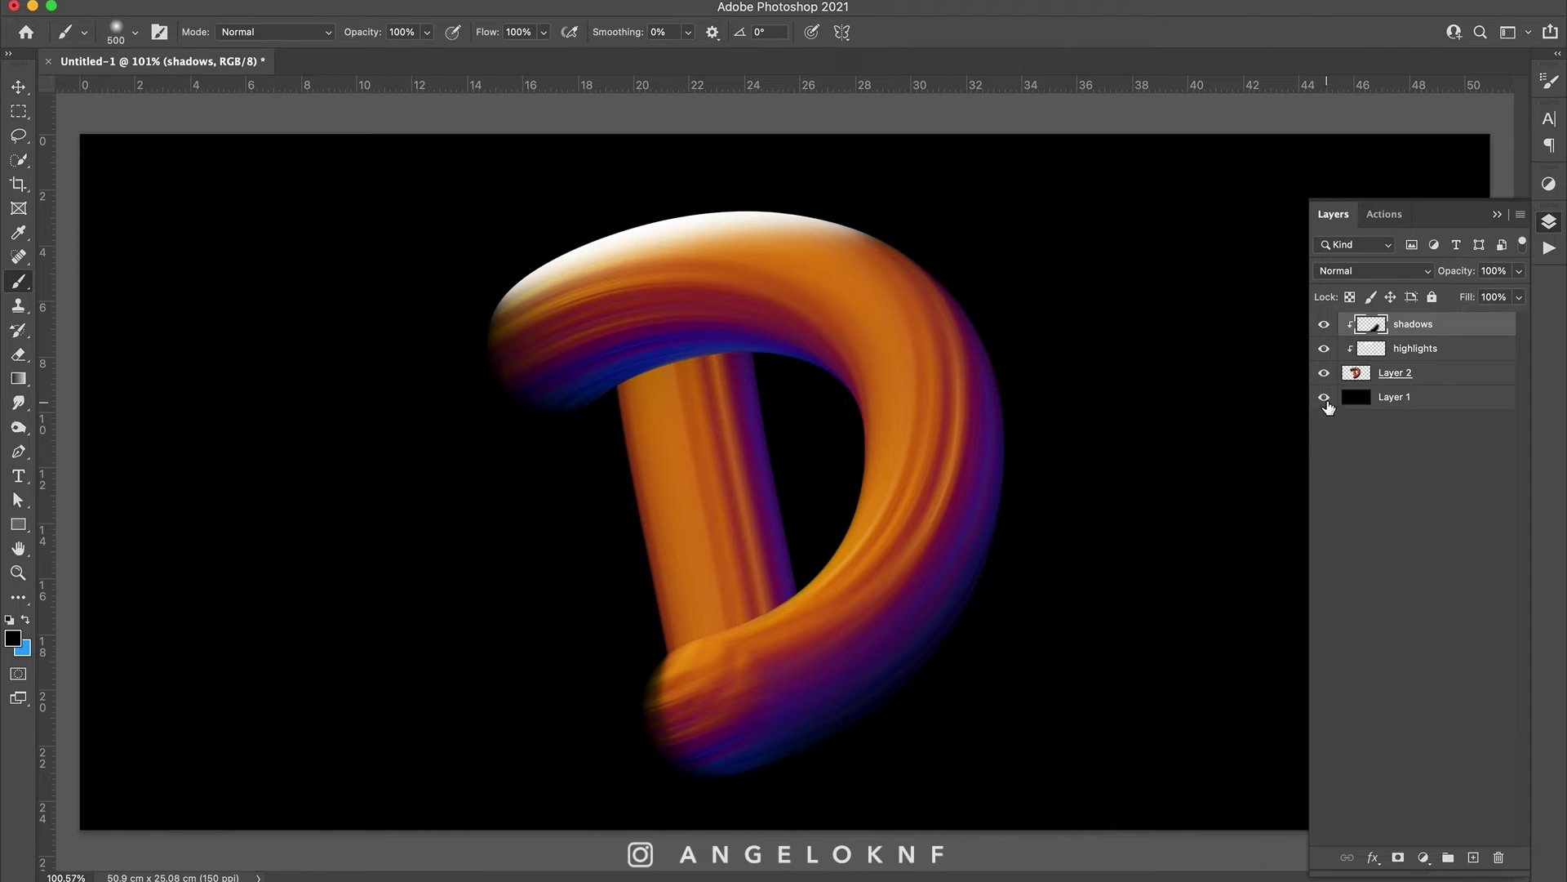
left_click(1324, 398)
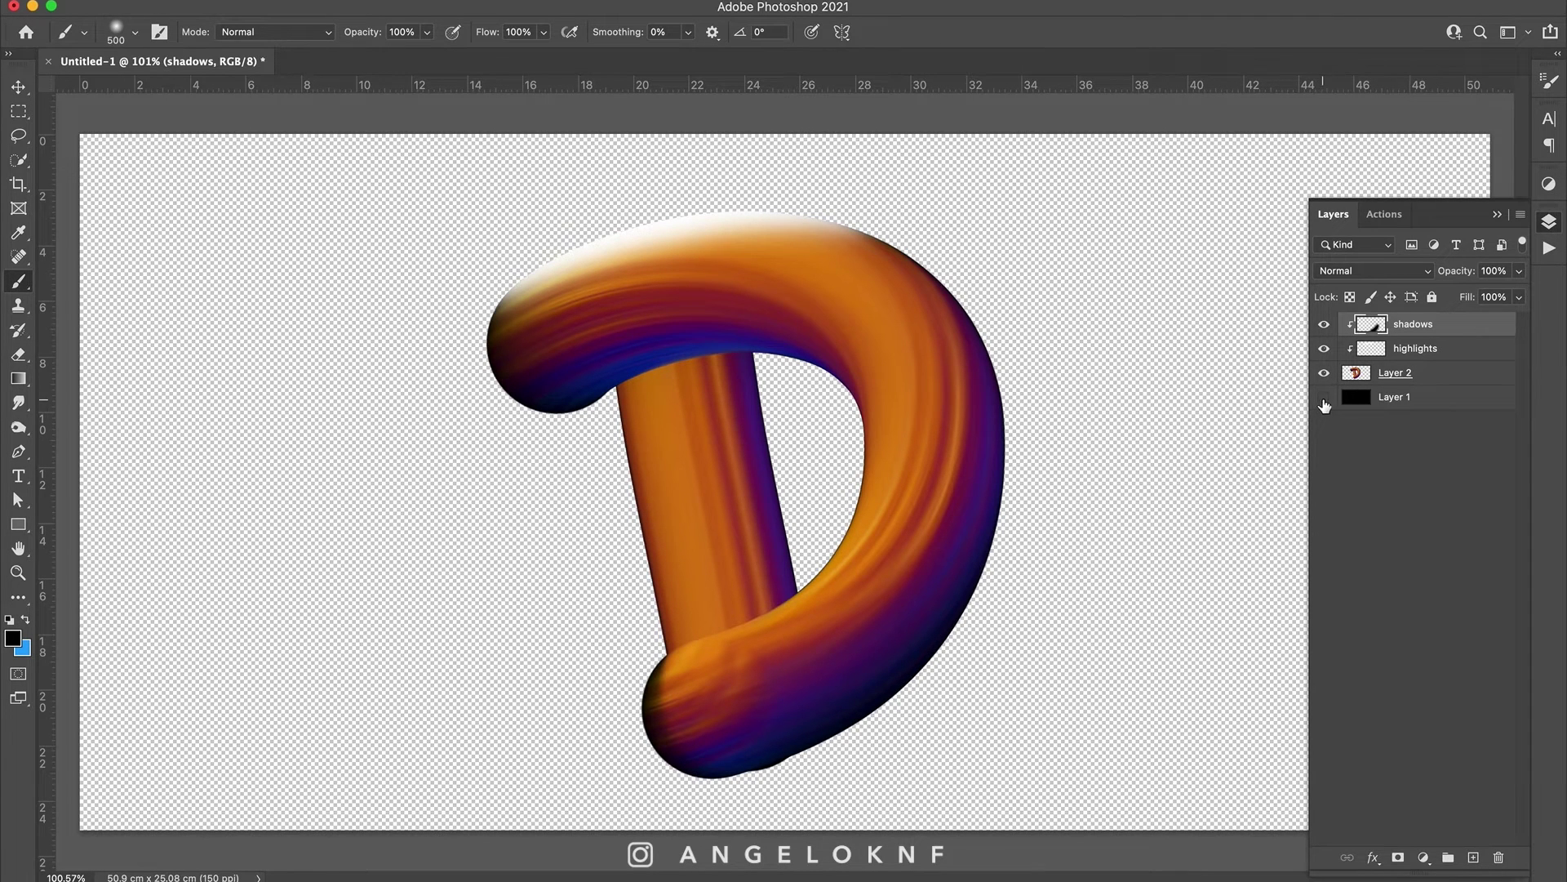
left_click(1324, 400)
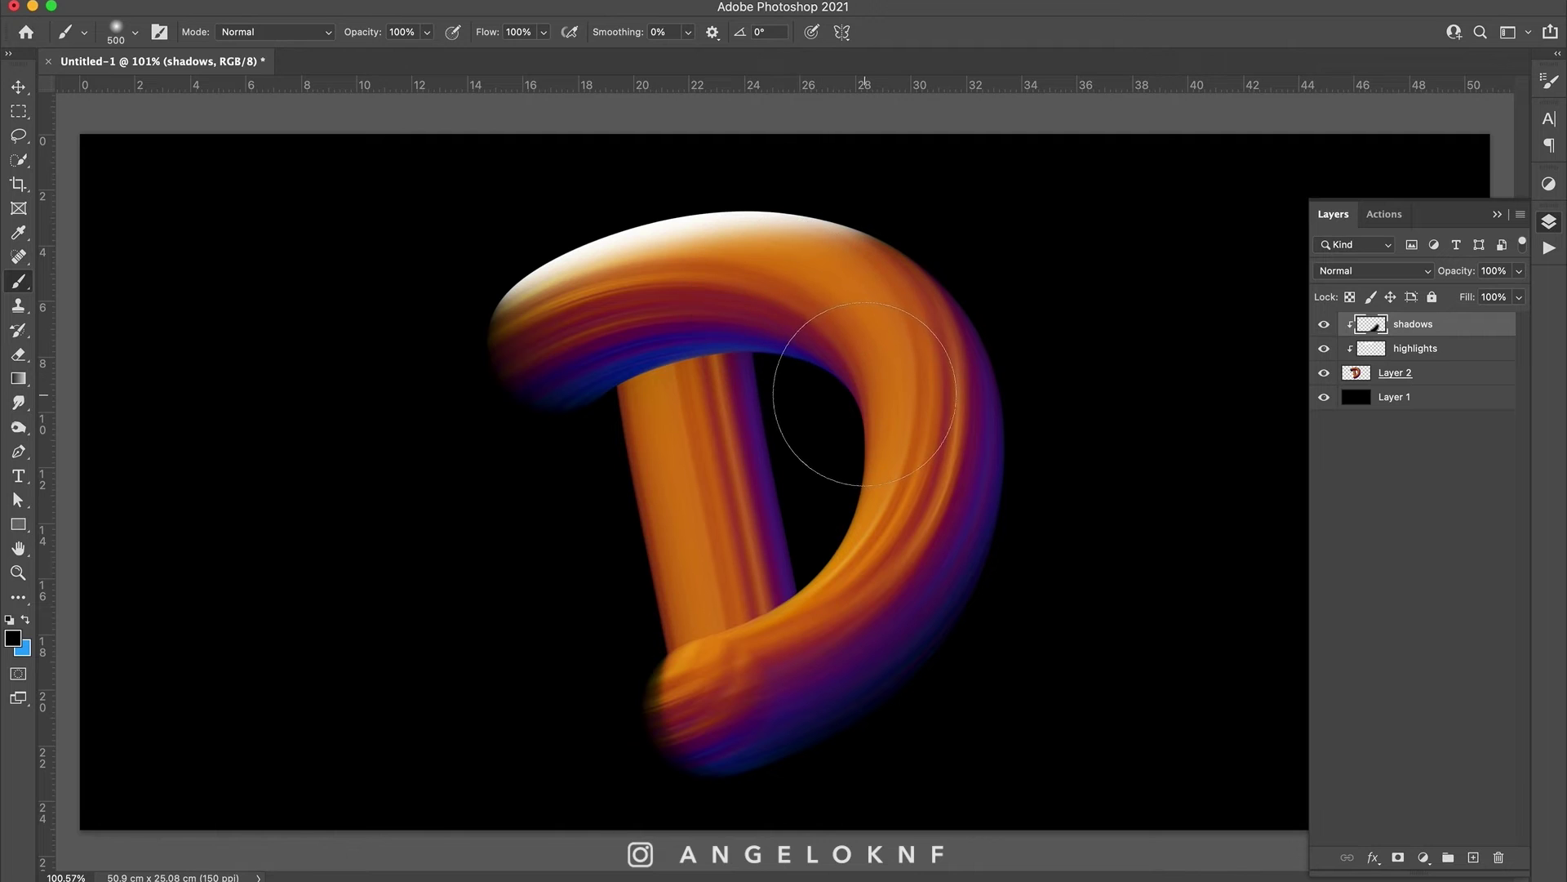
mouse_move(686, 374)
left_mouse_down()
mouse_move(709, 401)
mouse_move(695, 429)
mouse_move(653, 384)
mouse_move(698, 351)
mouse_move(739, 380)
mouse_move(677, 408)
mouse_move(684, 388)
mouse_move(624, 359)
mouse_move(716, 332)
mouse_move(577, 385)
mouse_move(737, 315)
mouse_move(683, 339)
left_mouse_up()
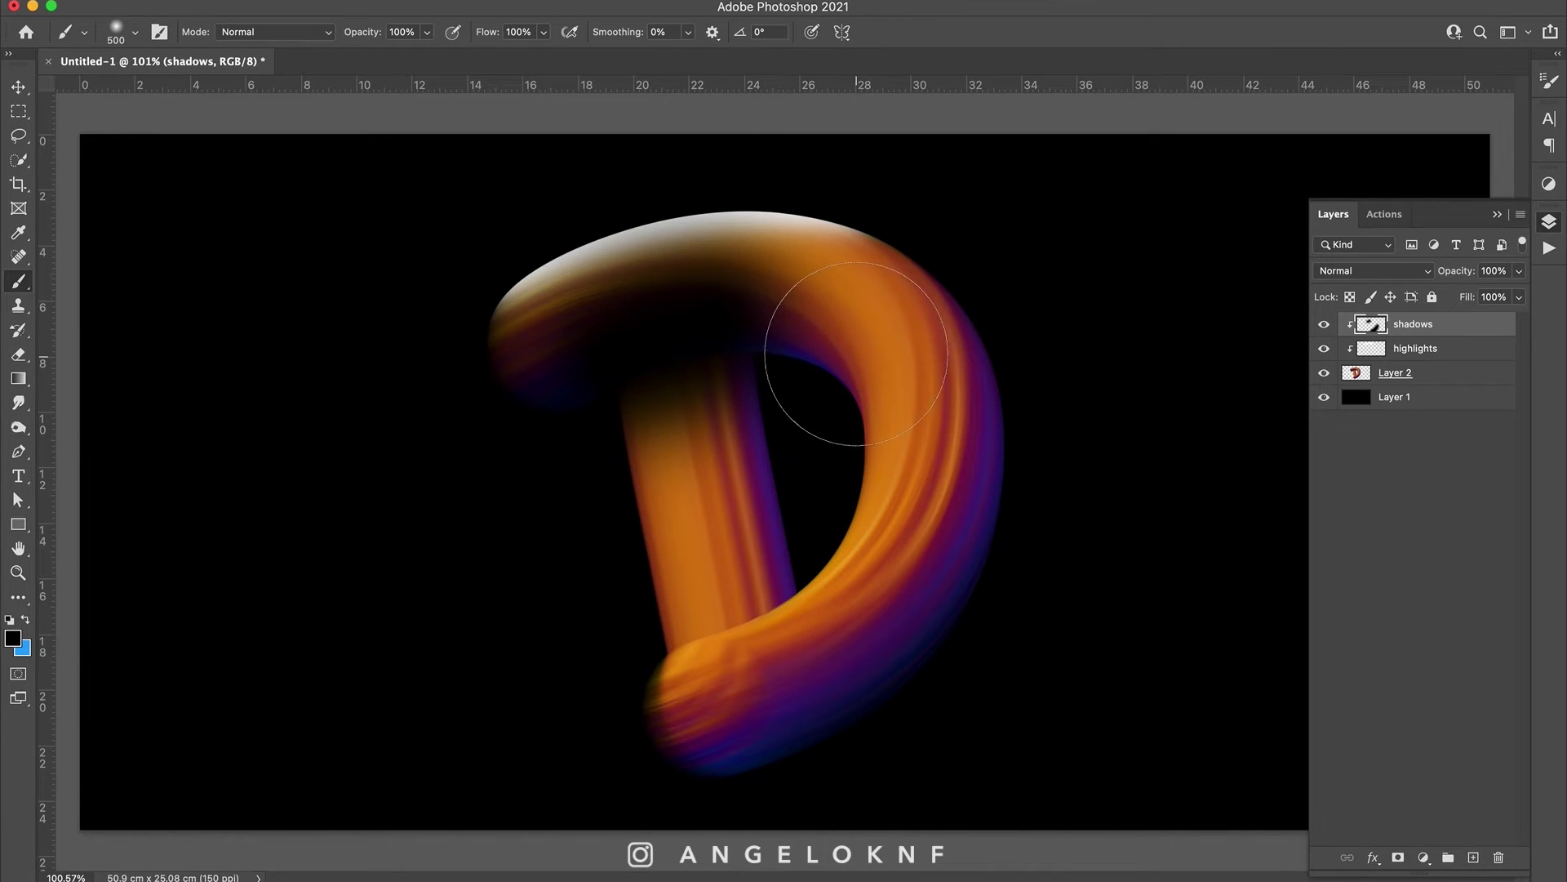
key("super+z")
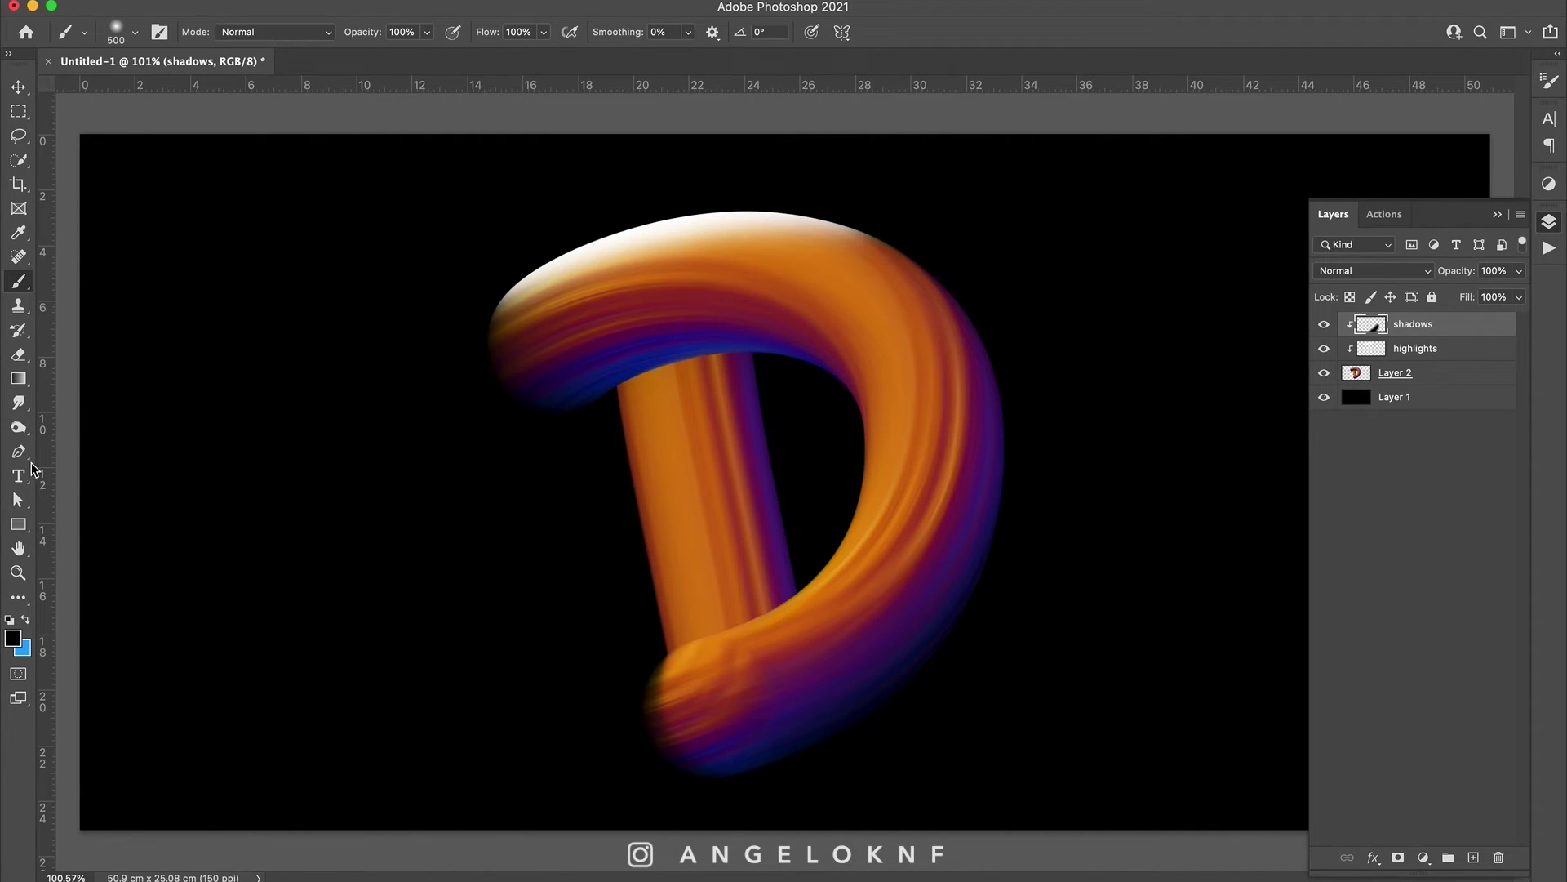
- Zoom in and start a pen path along the arch's underside and the bowl's inner edge
key("z")
scroll(684, 347, "up", 1)
scroll(684, 348, "up", 5)
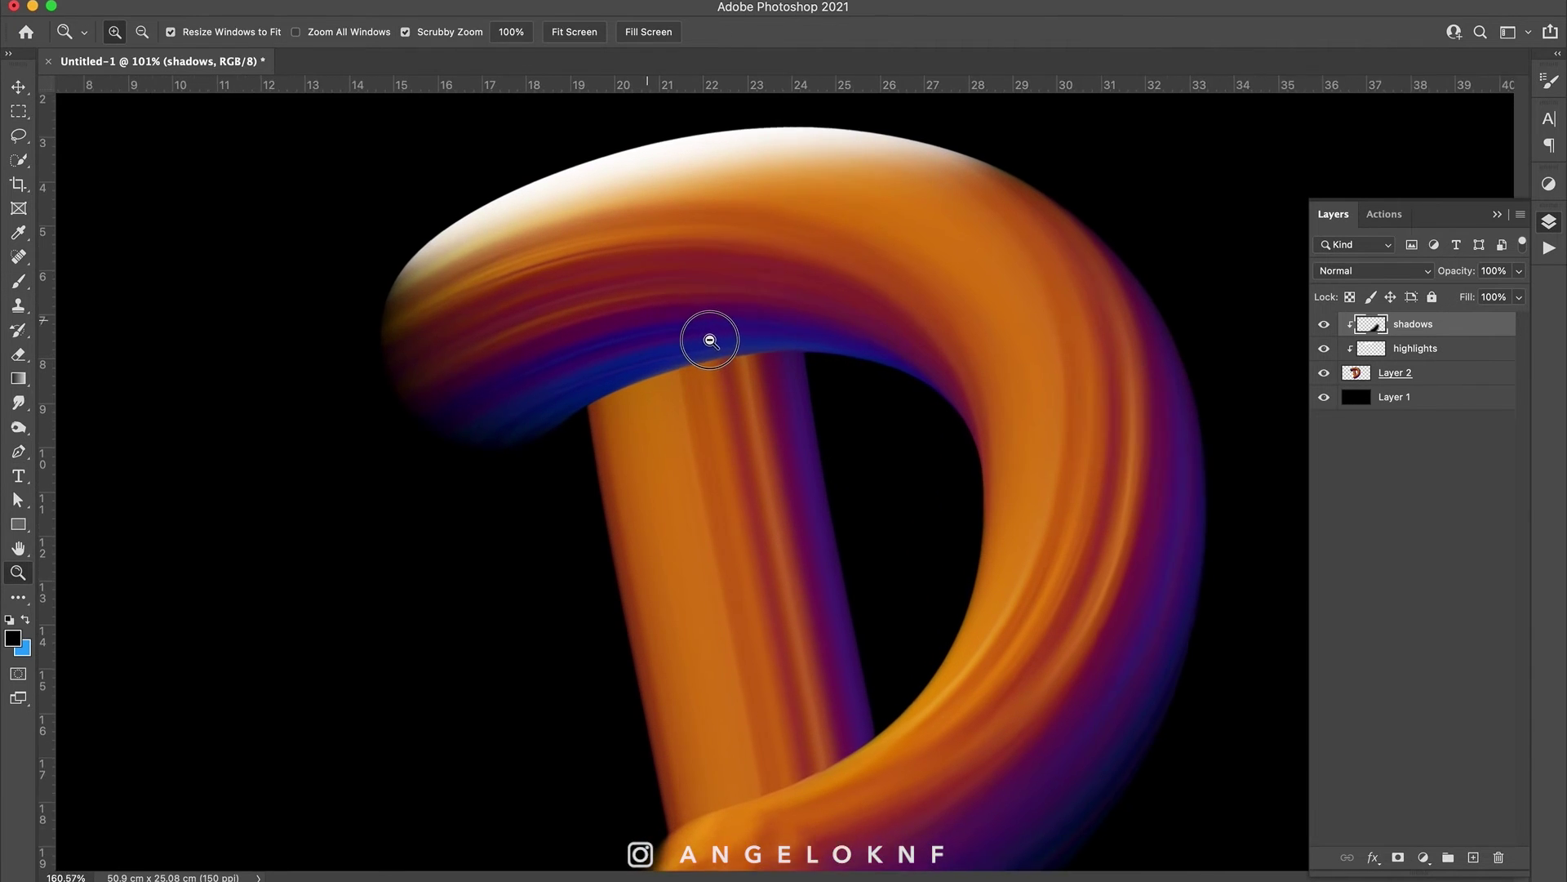
key("p")
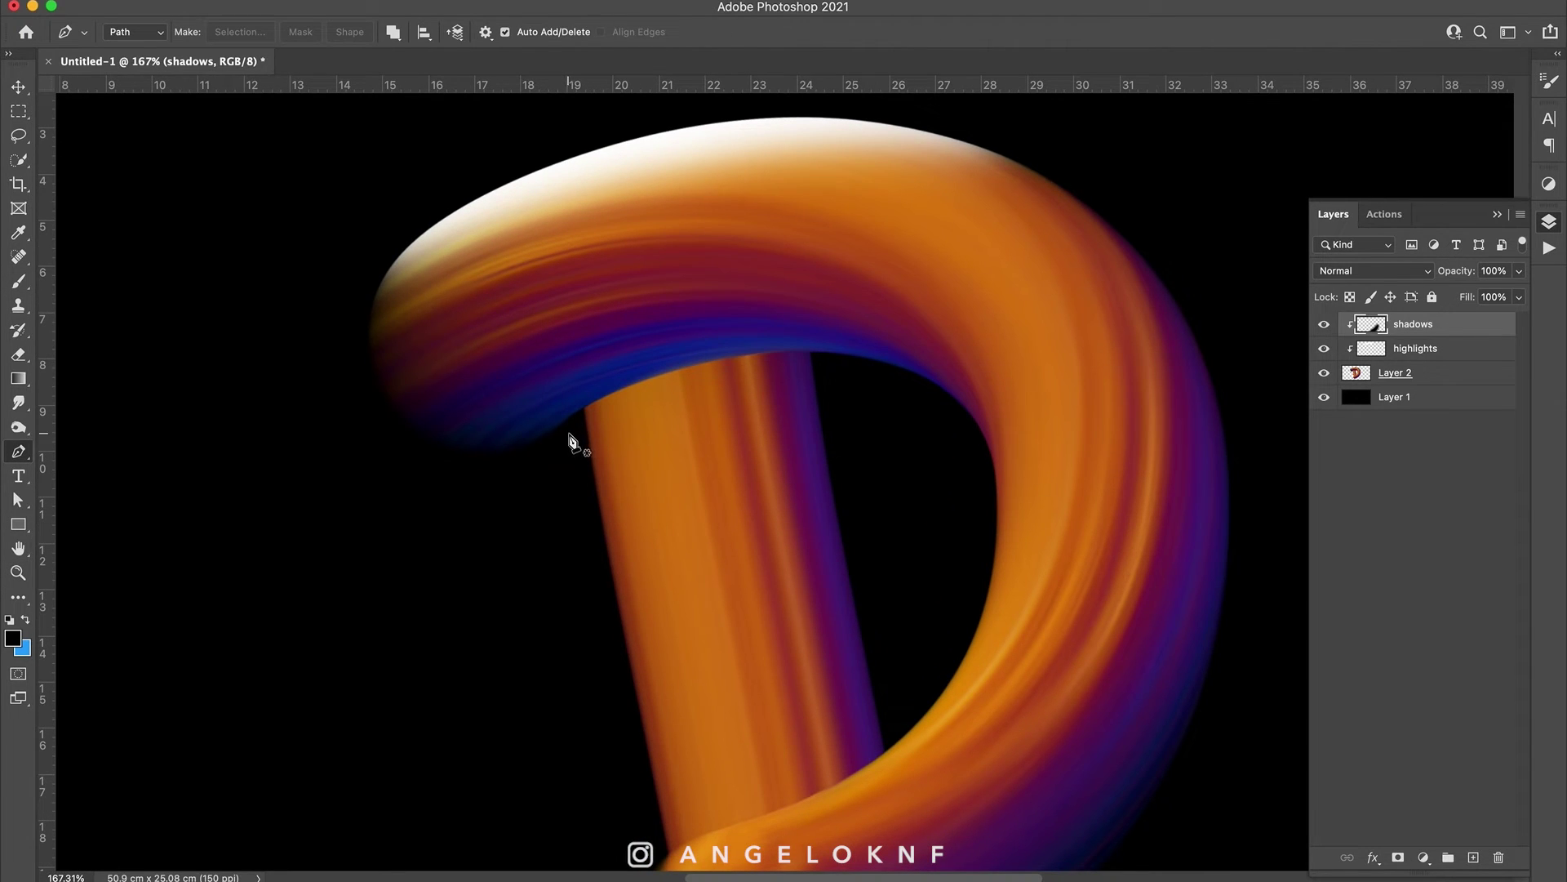
left_click_drag(567, 421, 595, 402)
left_click_drag(825, 353, 947, 364)
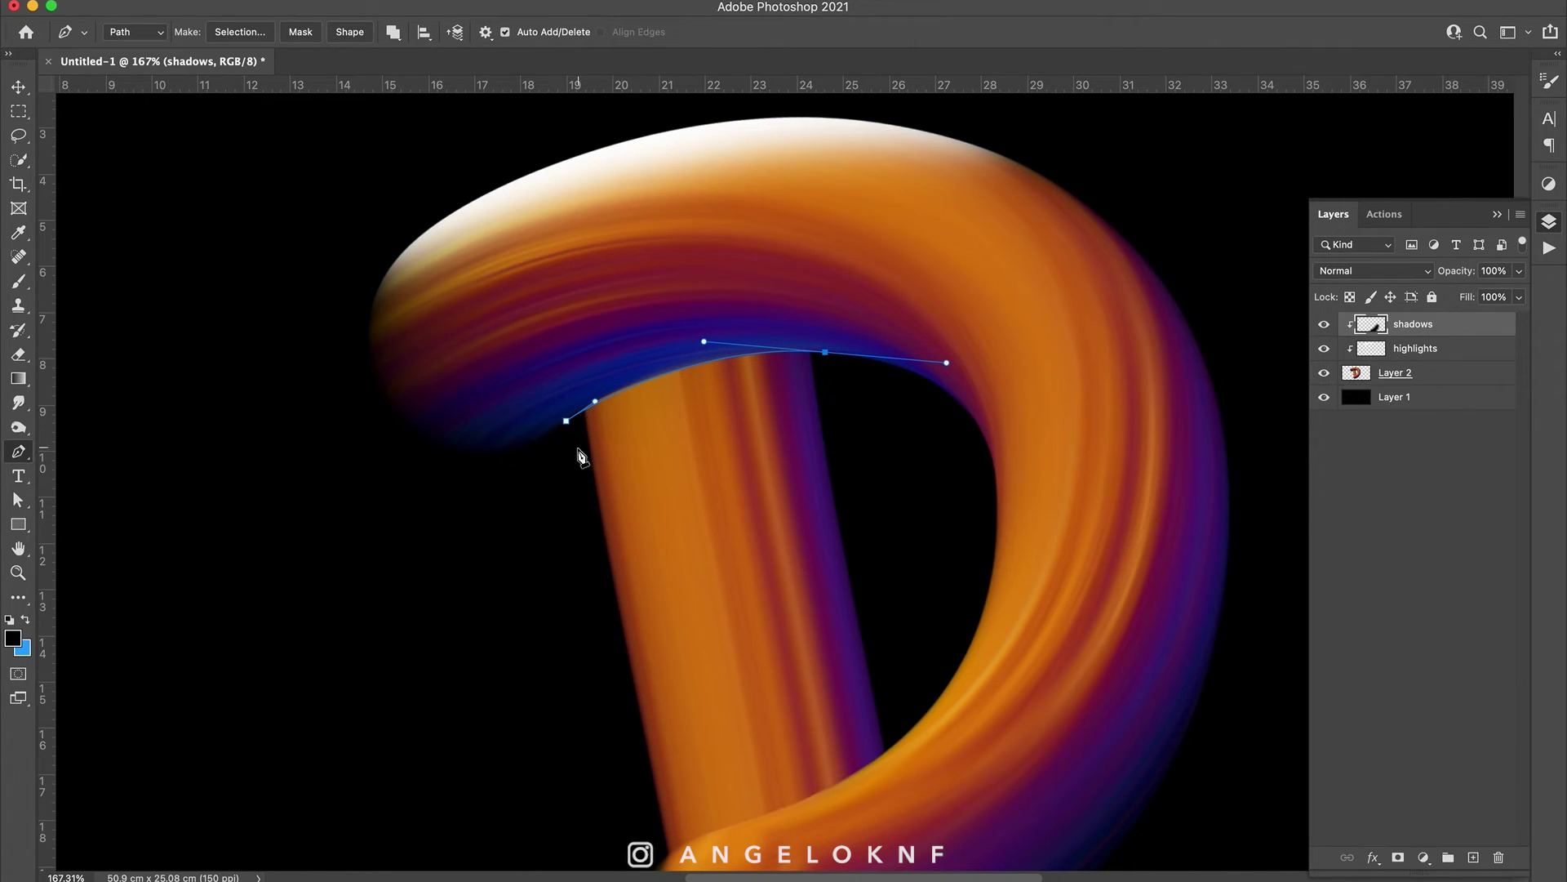
left_click_drag(906, 587, 901, 630)
- Continue the path down to the stem's bottom and close it at the starting point
left_click_drag(611, 759, 554, 697)
key("ctrl+z")
left_click_drag(903, 737, 855, 775)
scroll(707, 826, "down", 3)
left_click_drag(702, 764, 613, 839)
left_click(637, 834)
left_click(531, 438)
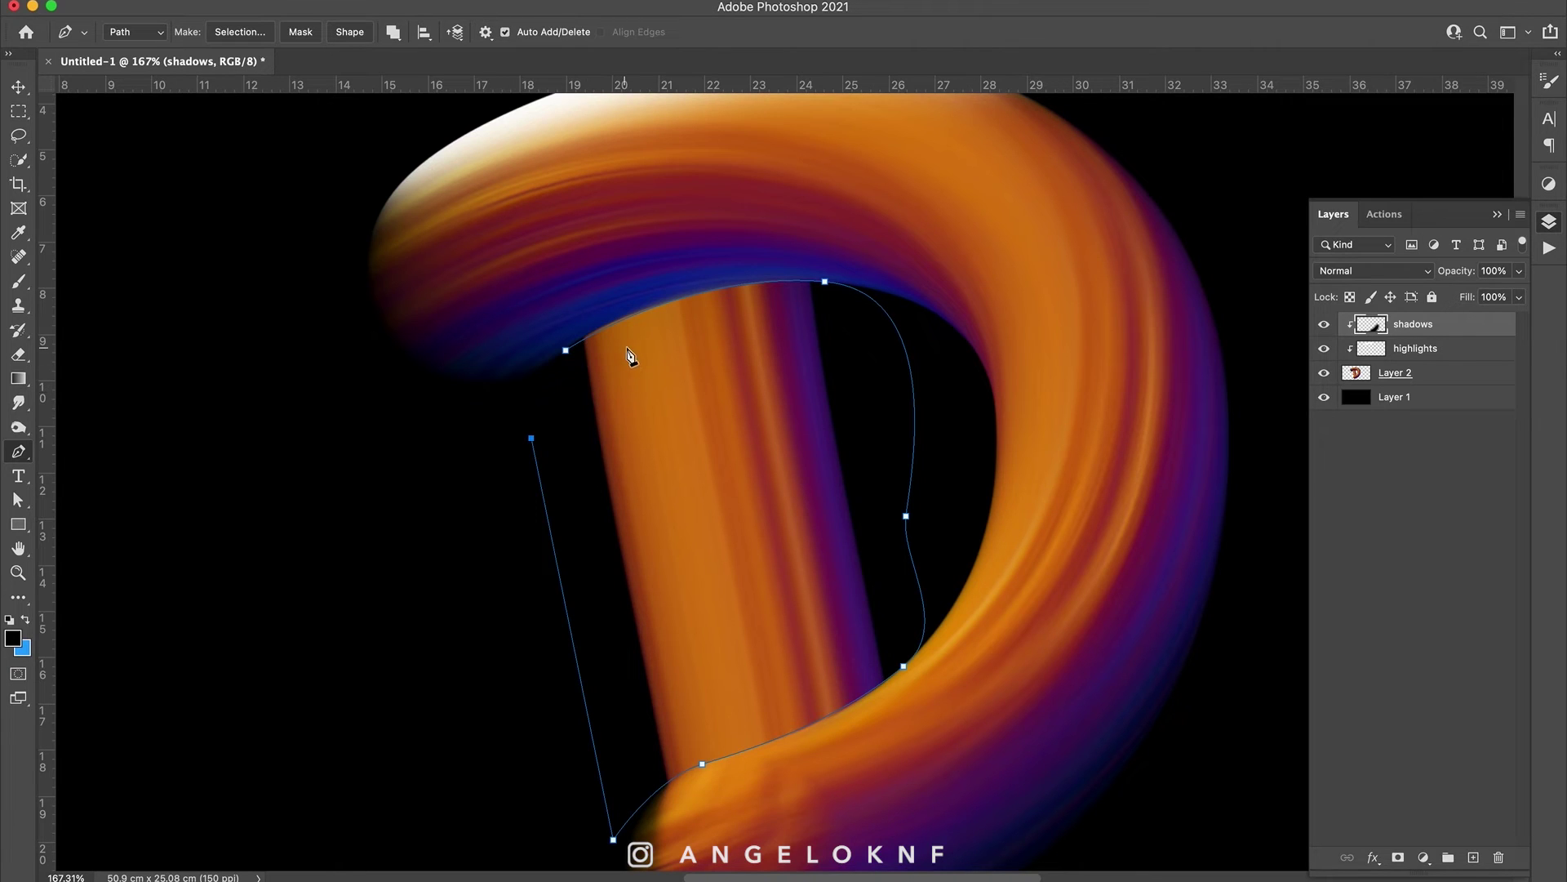
left_click_drag(566, 350, 608, 326)
- Turn the stem path into a selection with no feathering
right_click(684, 399)
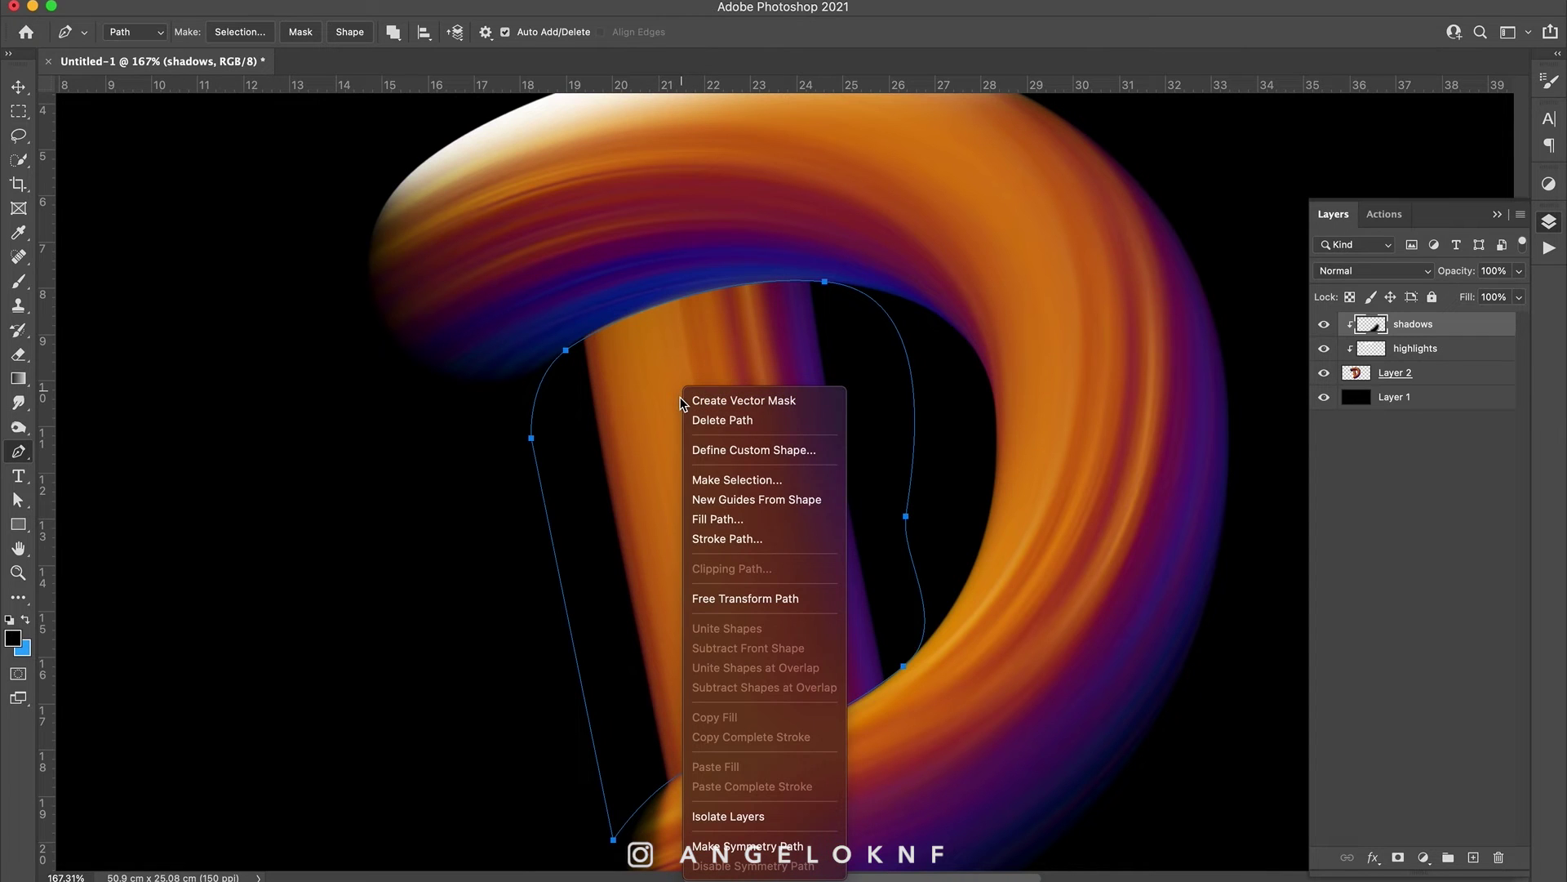
left_click(761, 480)
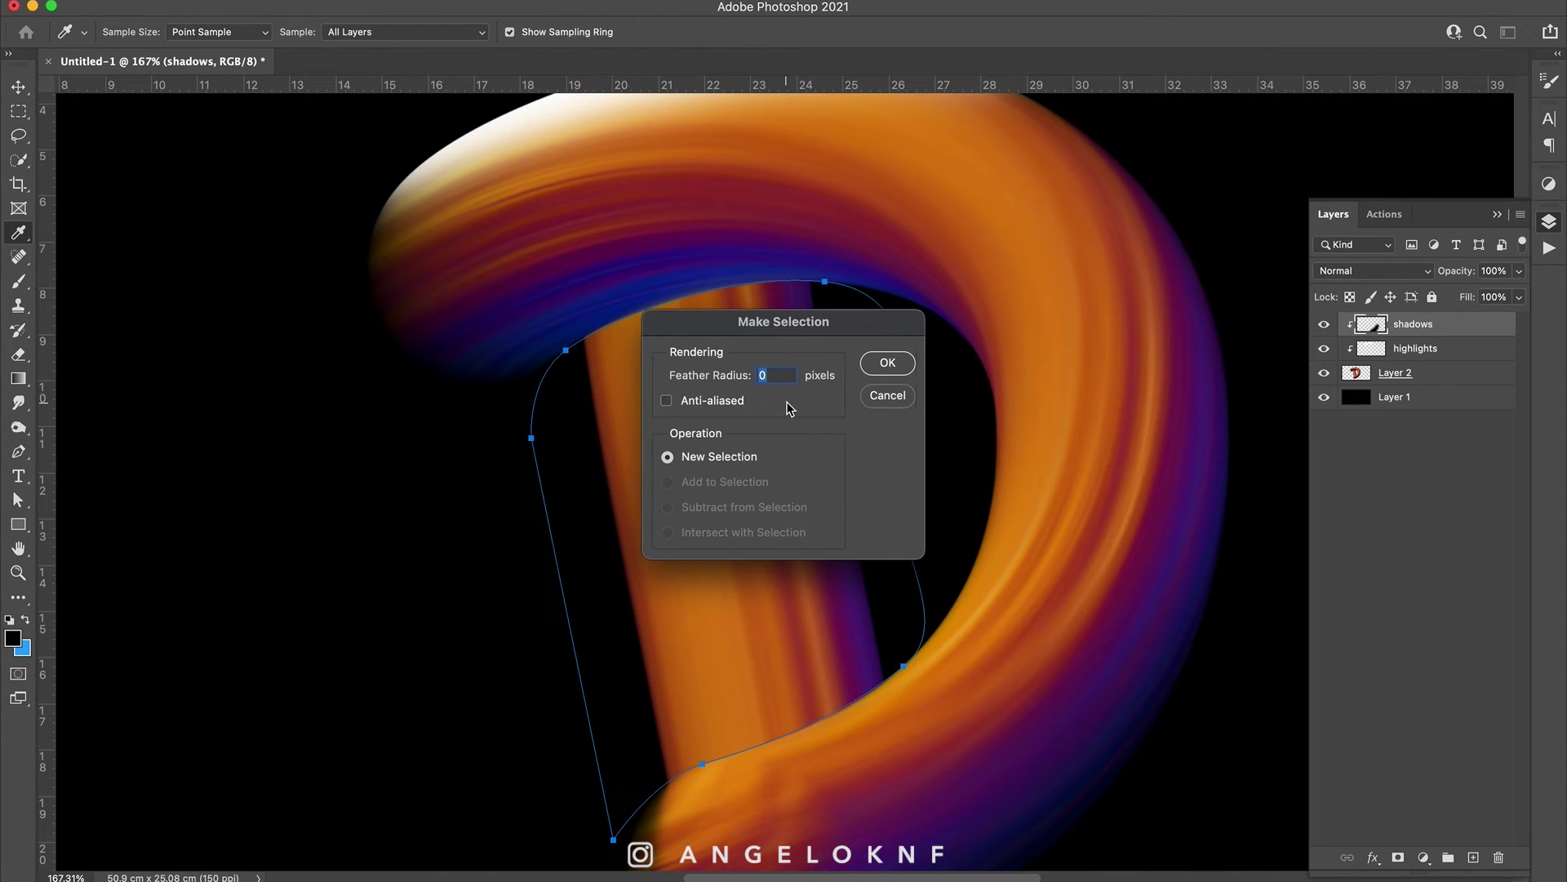
left_click(887, 364)
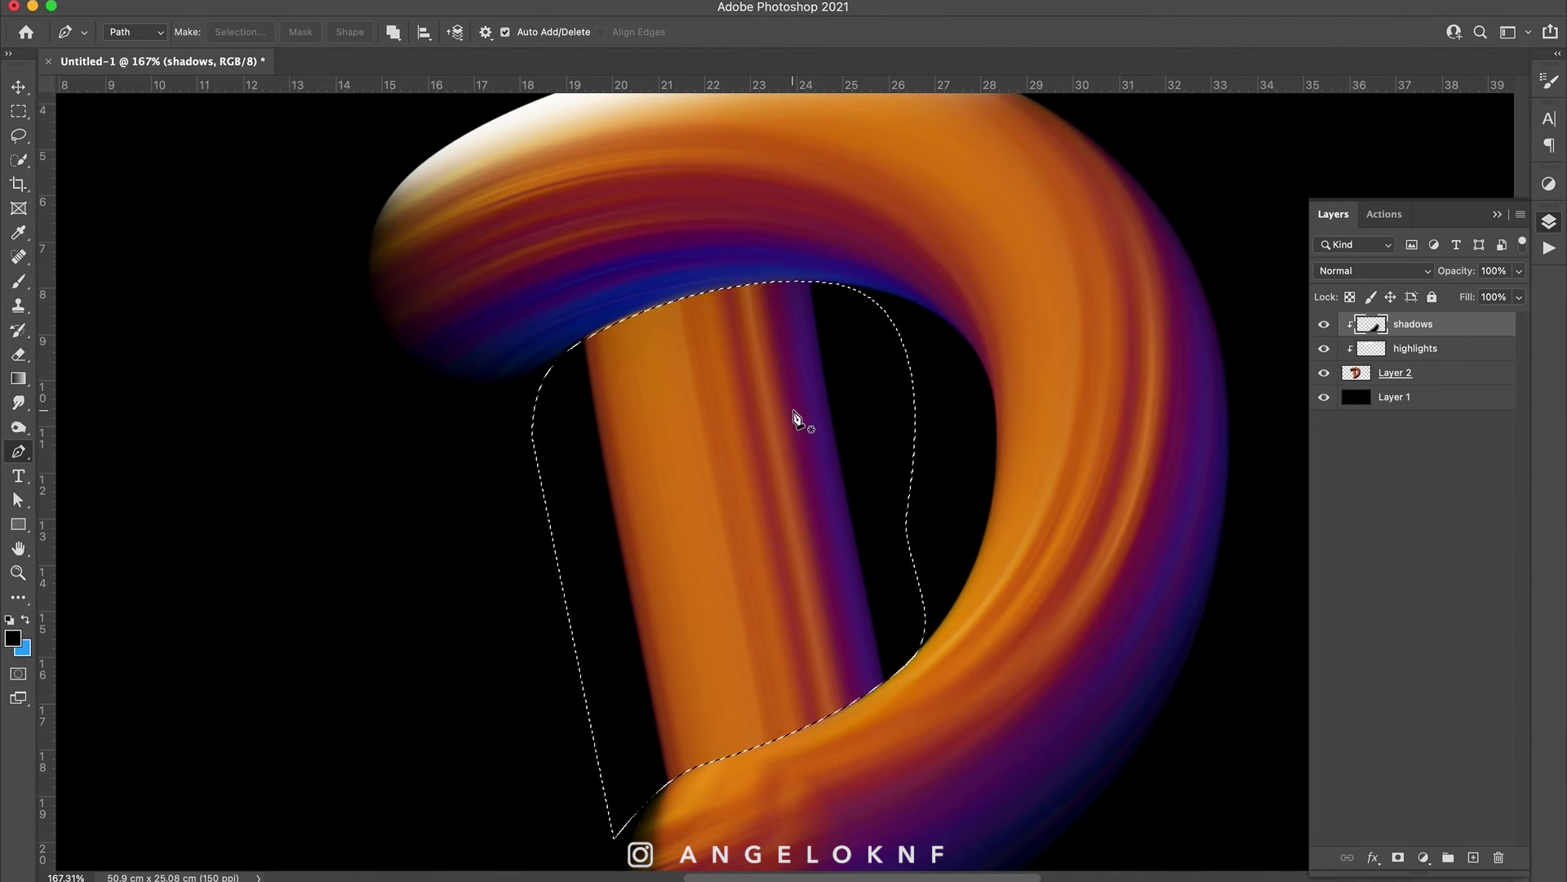
- Paint black shading on the stem top under the arch, then deselect
key("b")
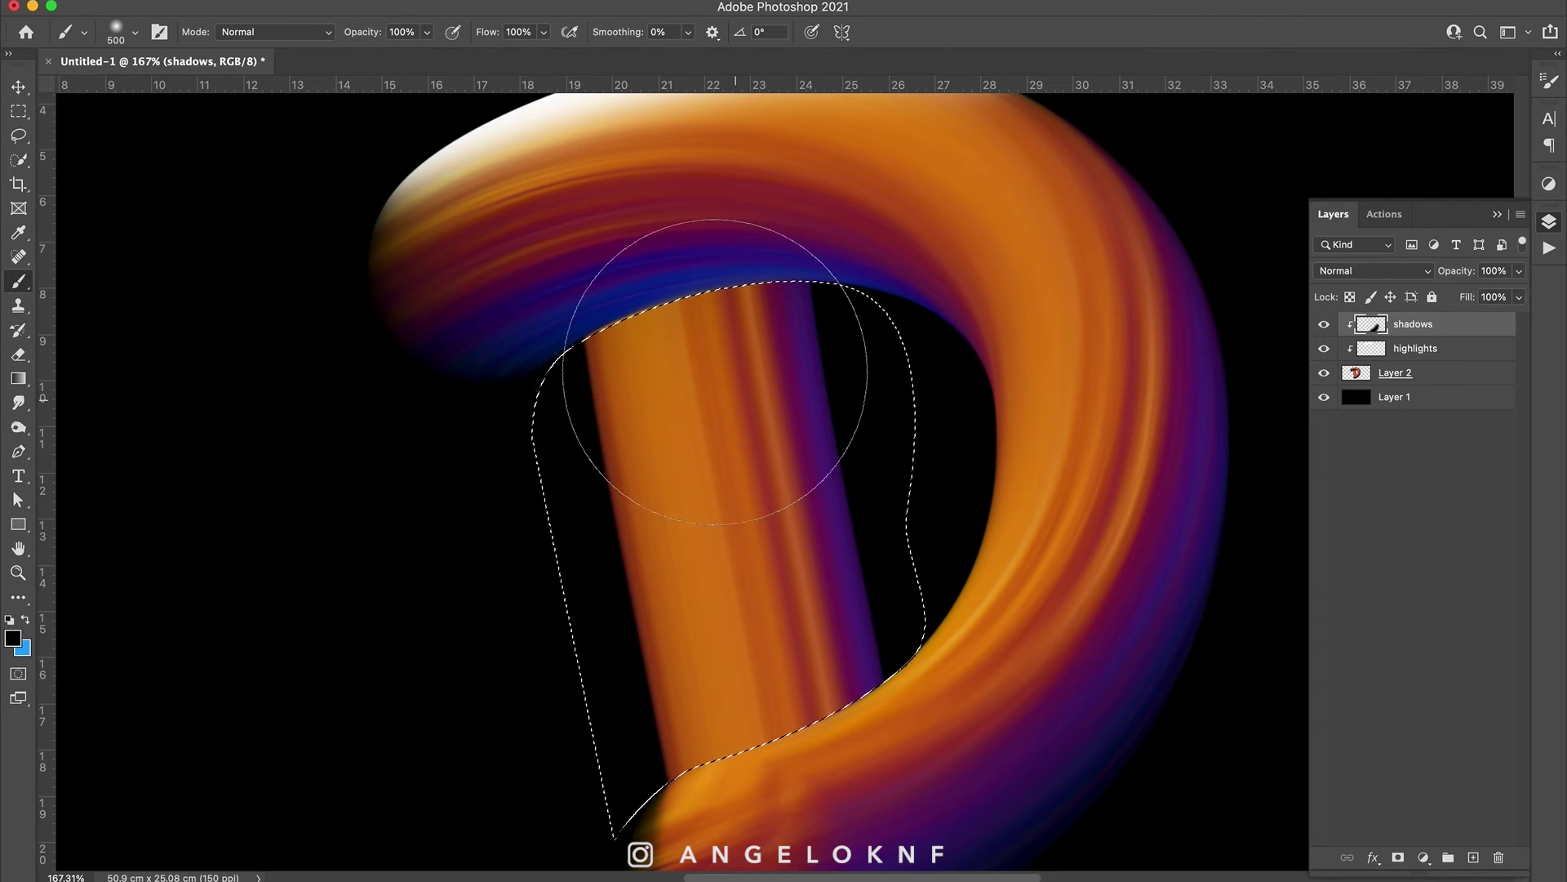
mouse_move(389, 330)
left_mouse_down()
mouse_move(536, 232)
mouse_move(753, 166)
mouse_move(506, 199)
mouse_move(770, 178)
mouse_move(503, 290)
mouse_move(506, 271)
mouse_move(413, 524)
mouse_move(438, 440)
mouse_move(542, 507)
left_mouse_up()
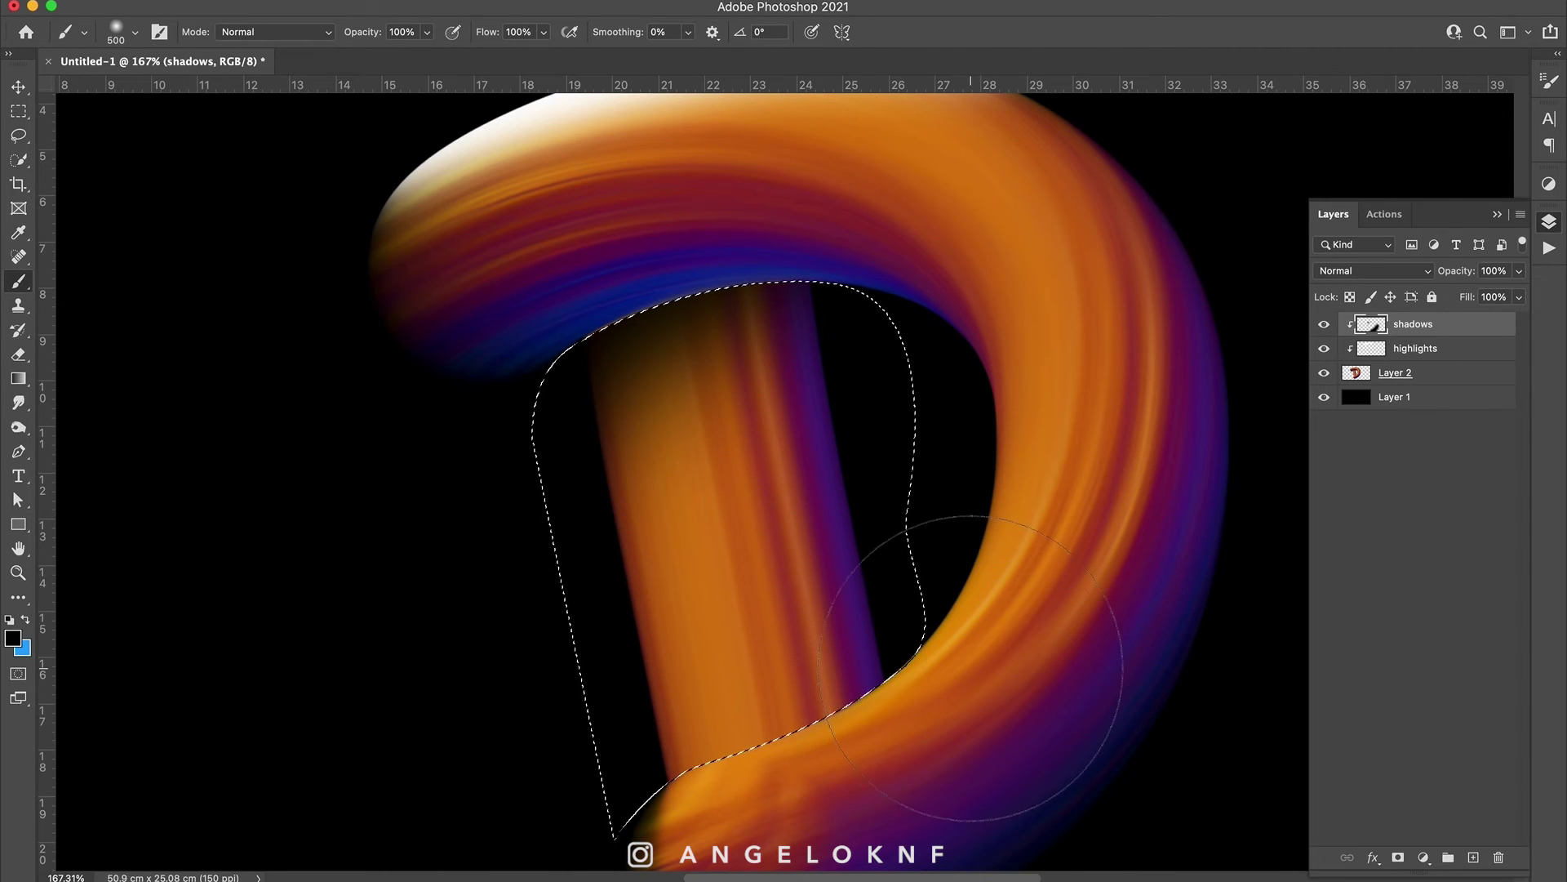
left_click_drag(980, 665, 972, 434)
left_click_drag(918, 516, 951, 606)
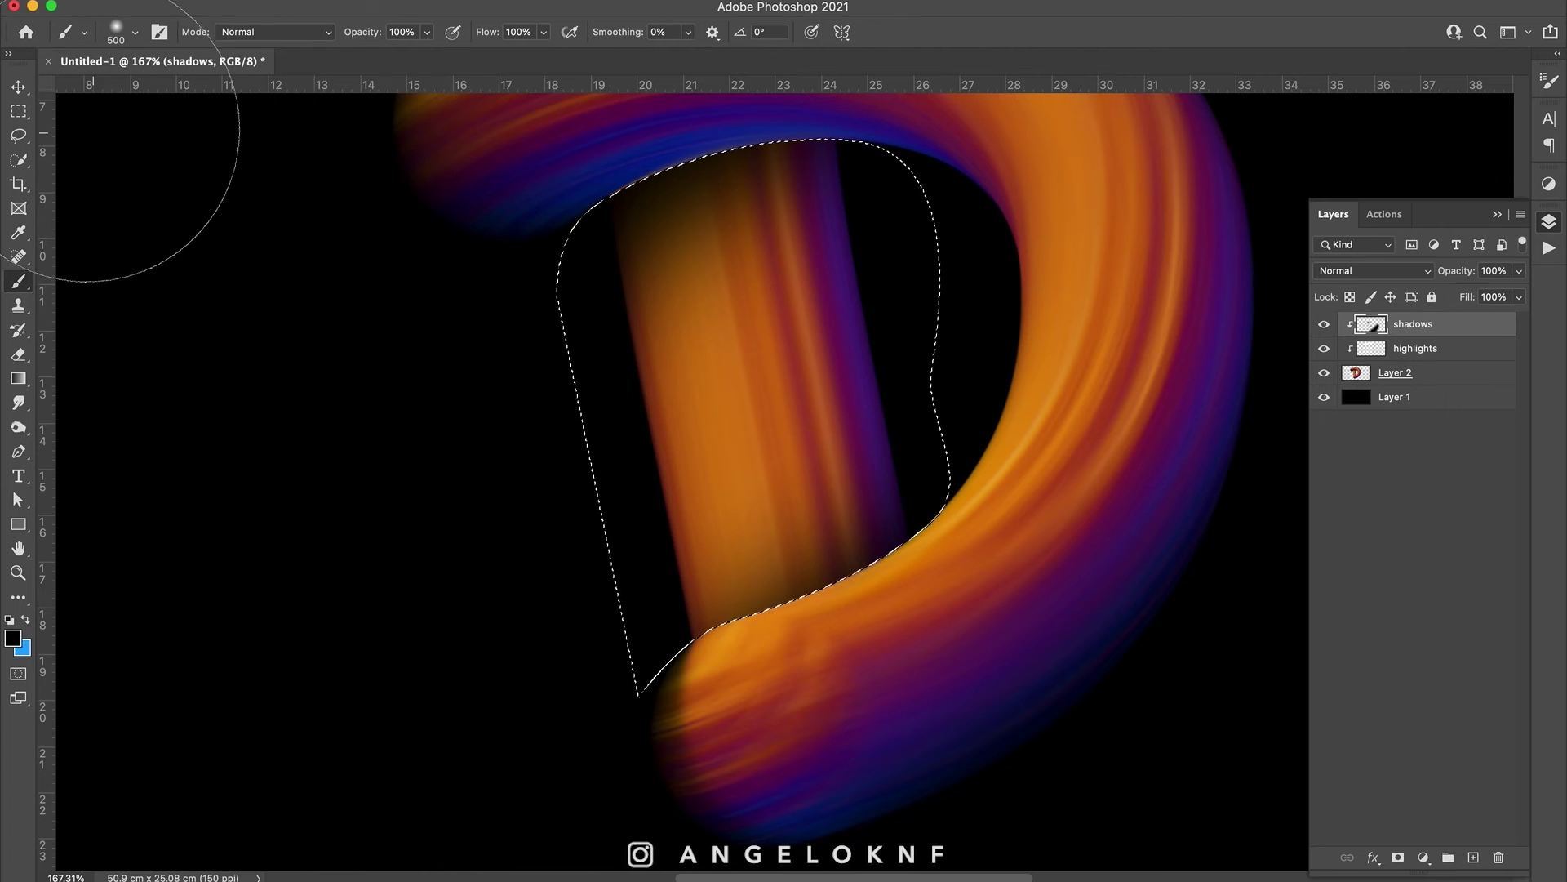
left_click(19, 111)
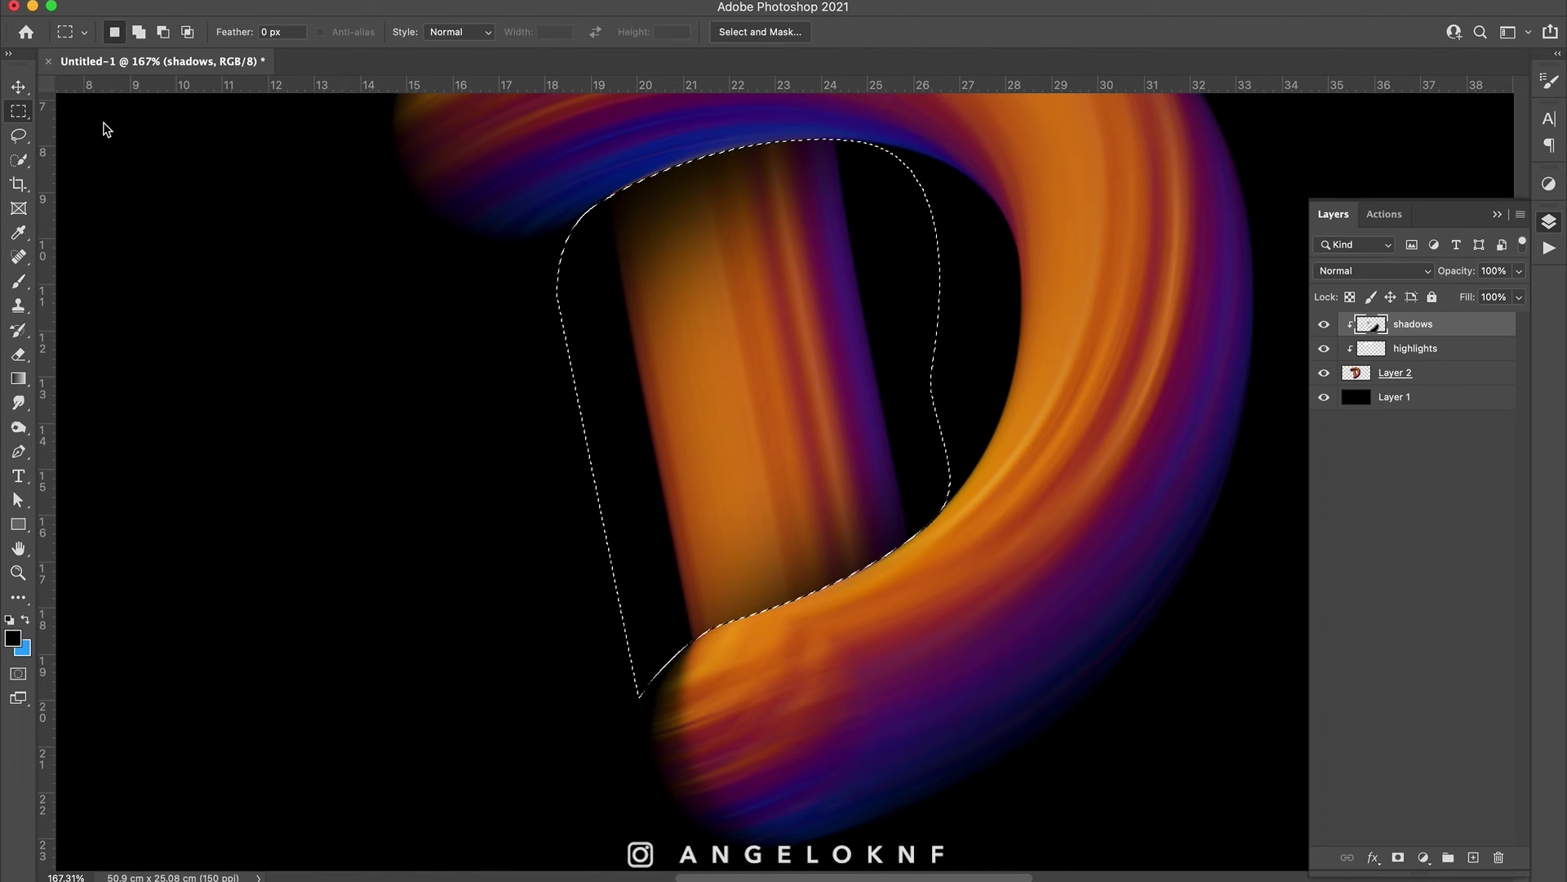
left_click(357, 265)
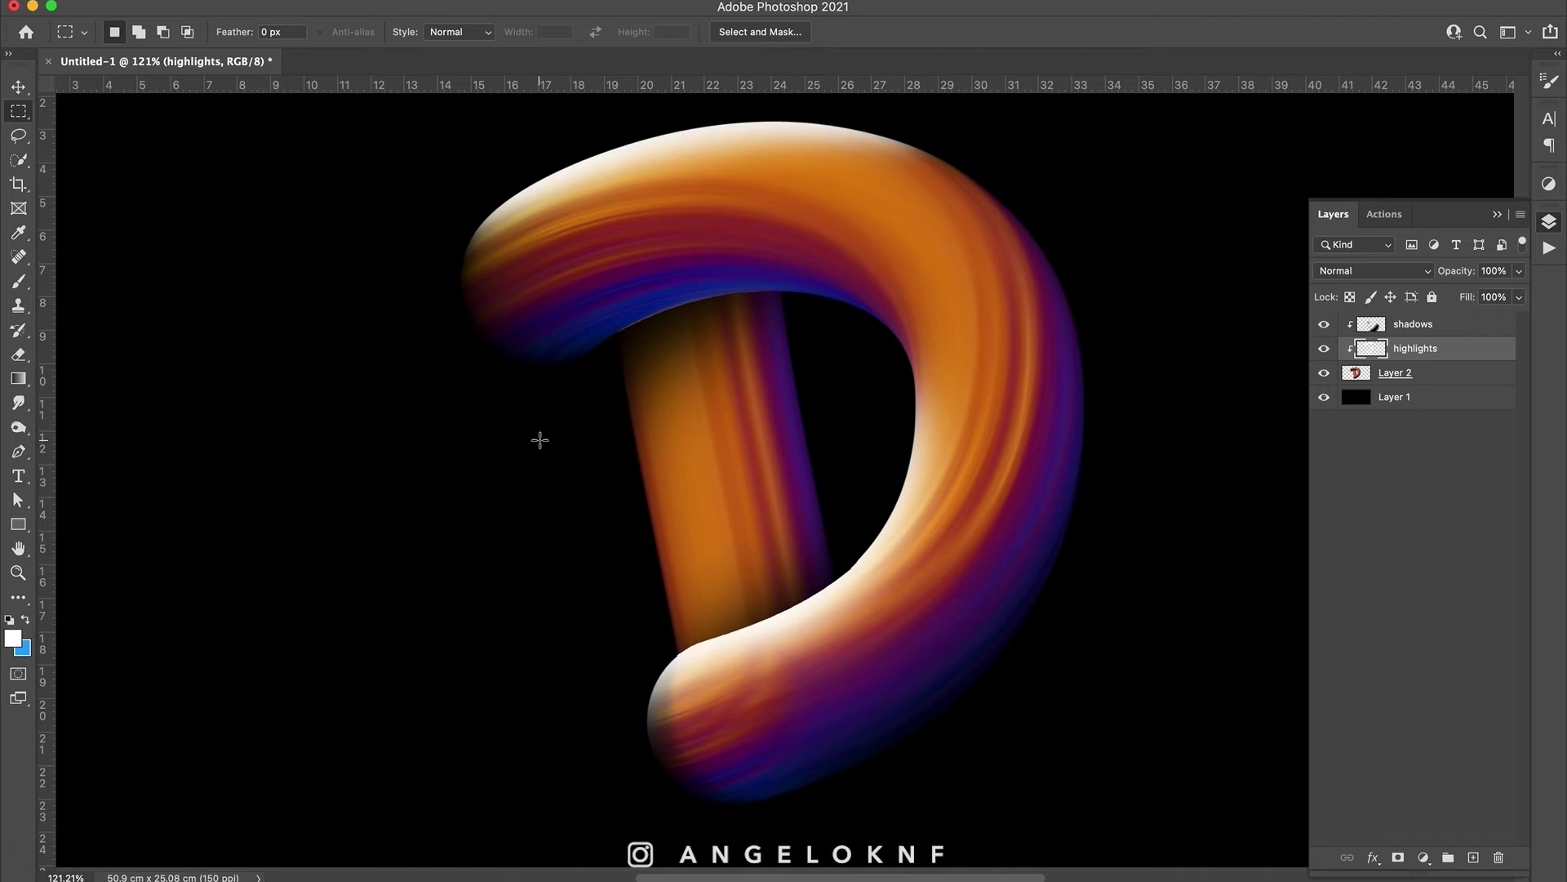
- Add a new empty Layer 3 at the top of the layer stack
key("alt+bracketright")
key("p")
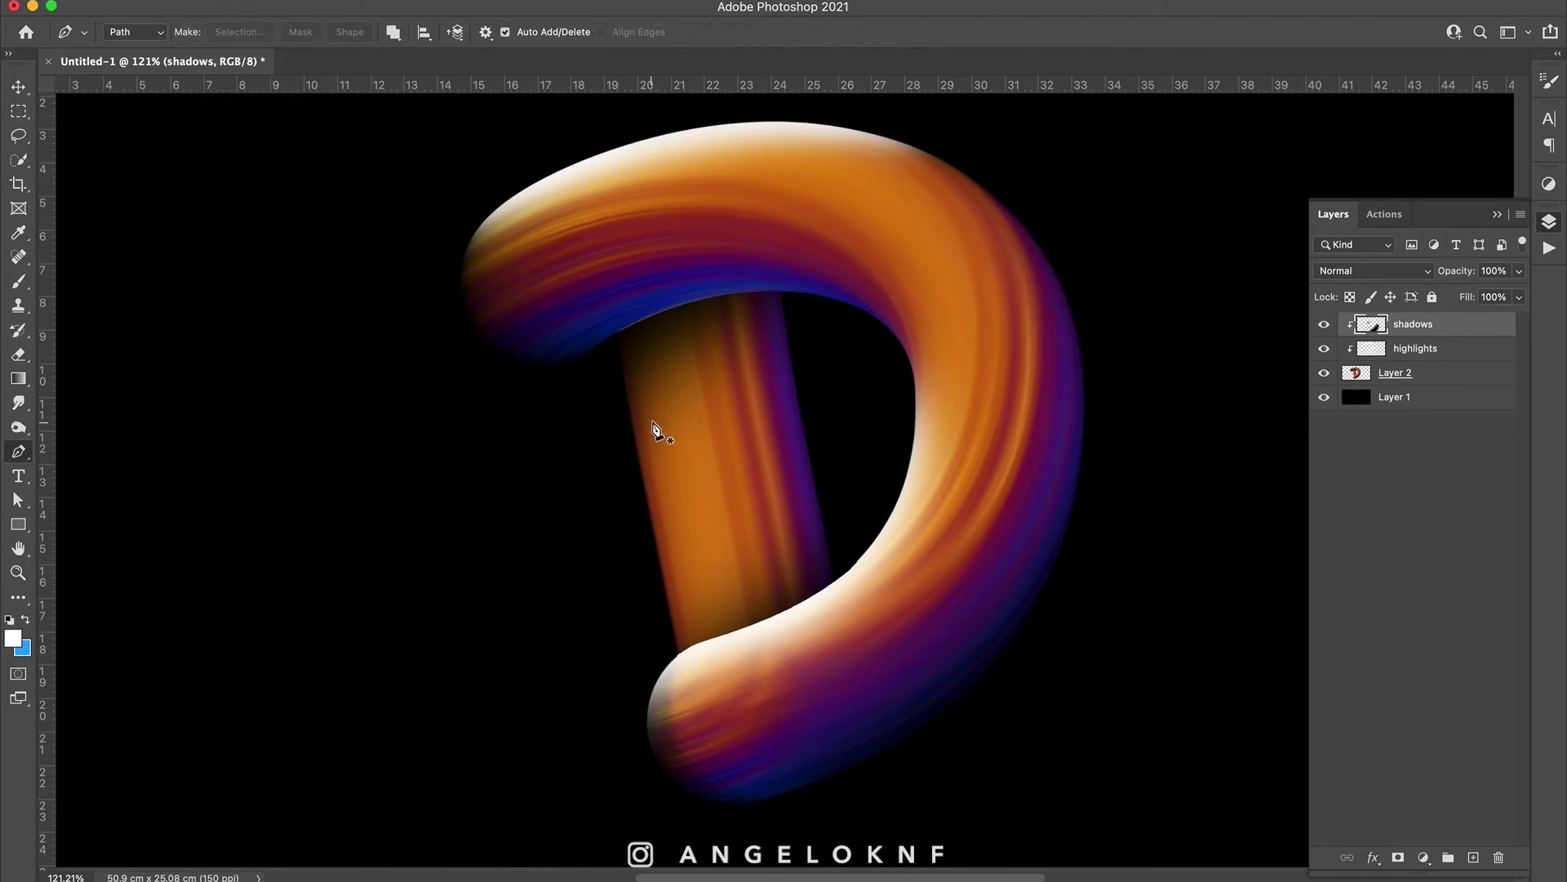
left_click(1474, 858)
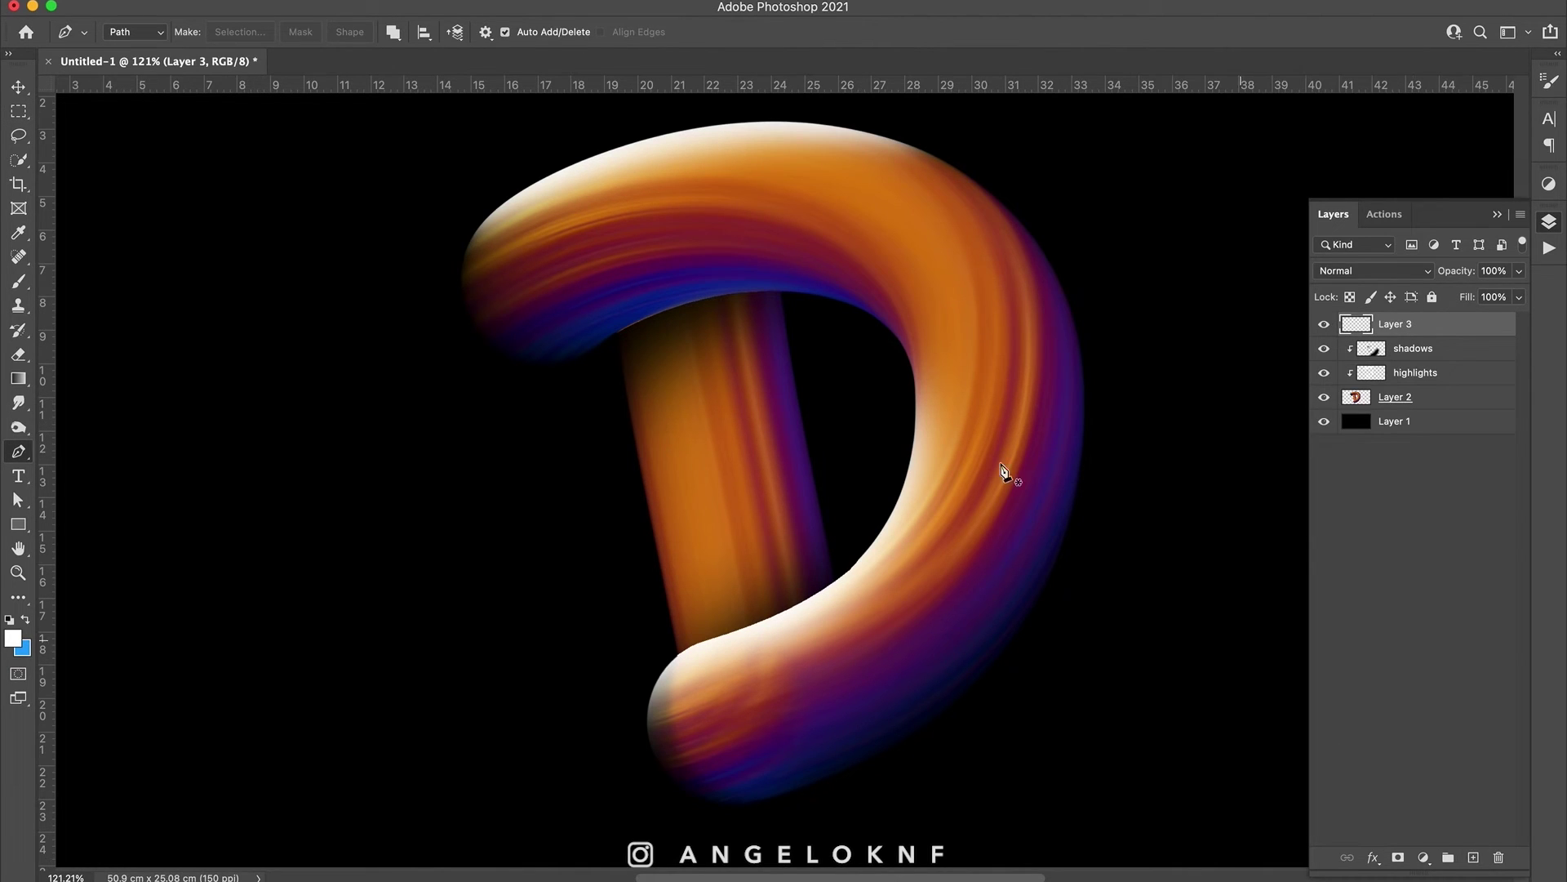
left_click(19, 453)
- Trace a curved Pen path along the D's top inner arc, then cancel Stroke Path
left_click_drag(628, 181, 673, 176)
left_click_drag(867, 236, 918, 280)
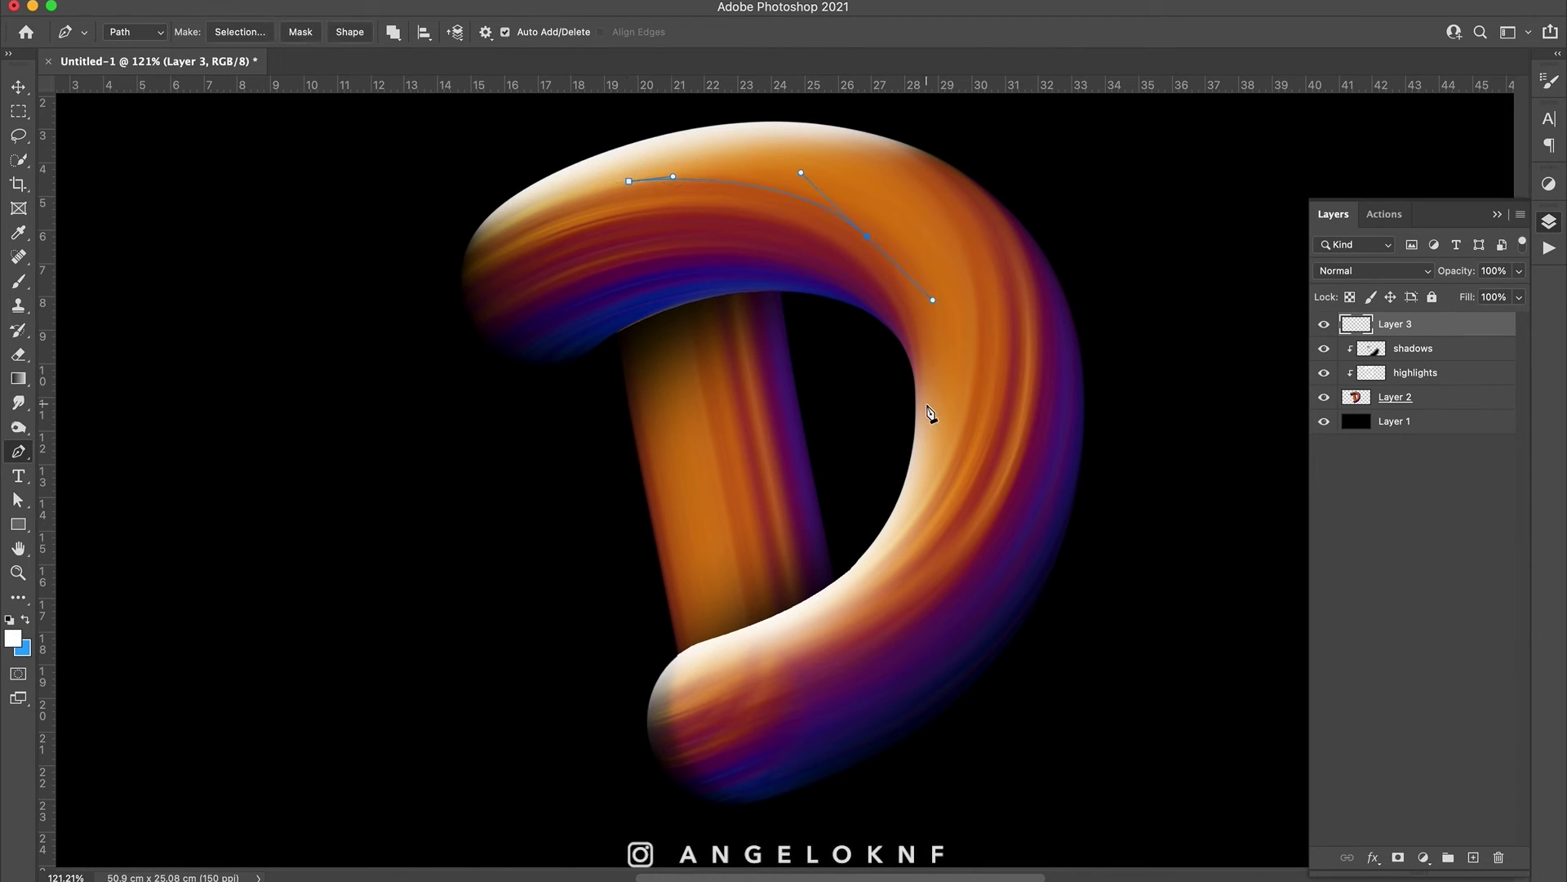
left_click(923, 346)
right_click(871, 281)
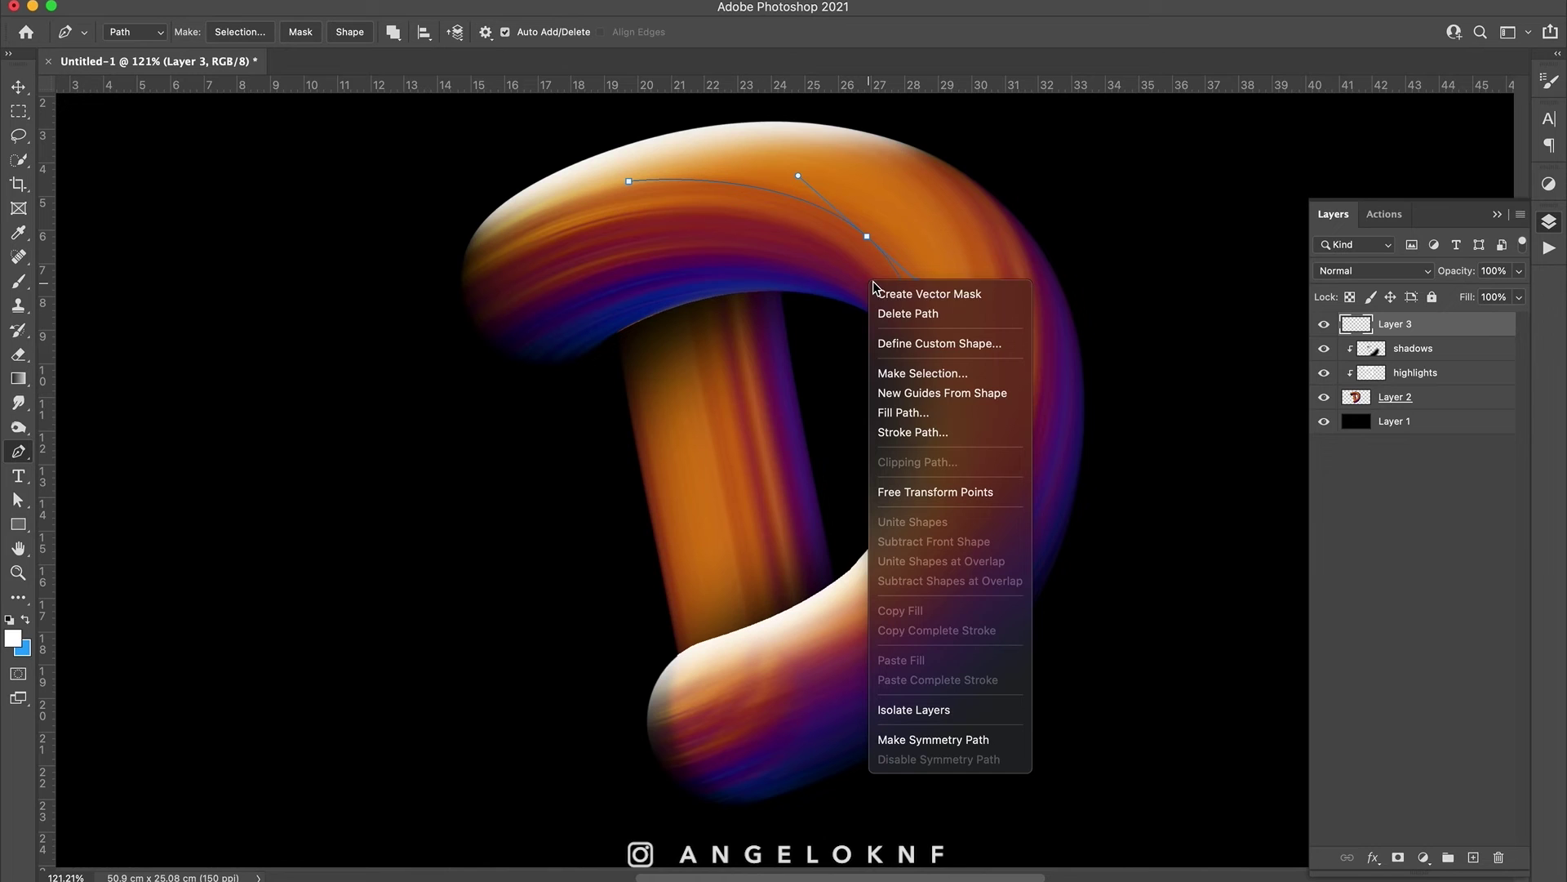
left_click(942, 438)
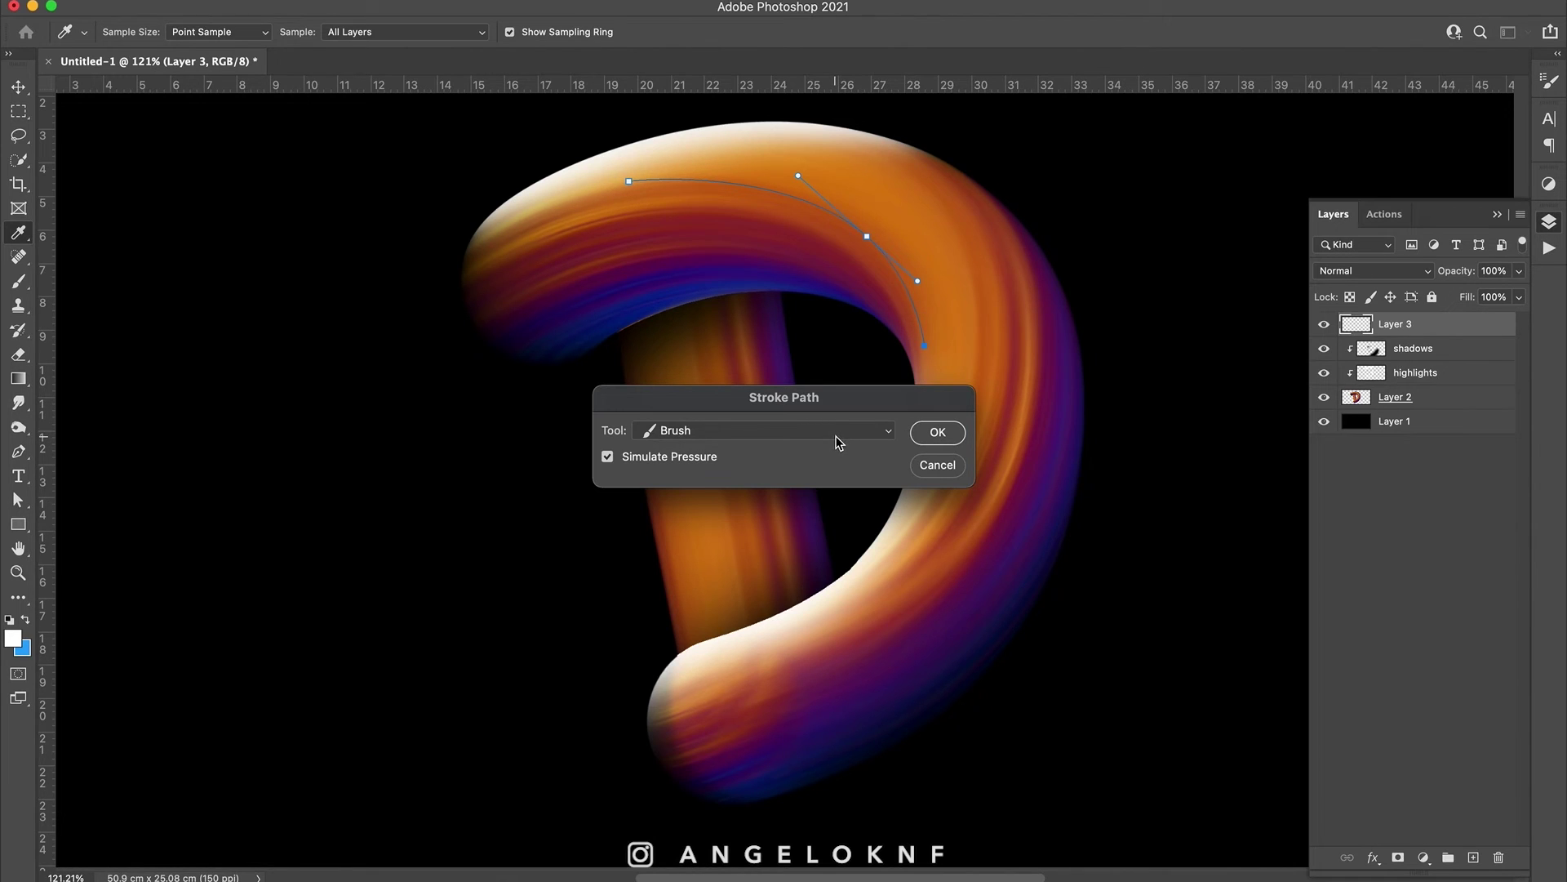
left_click(951, 468)
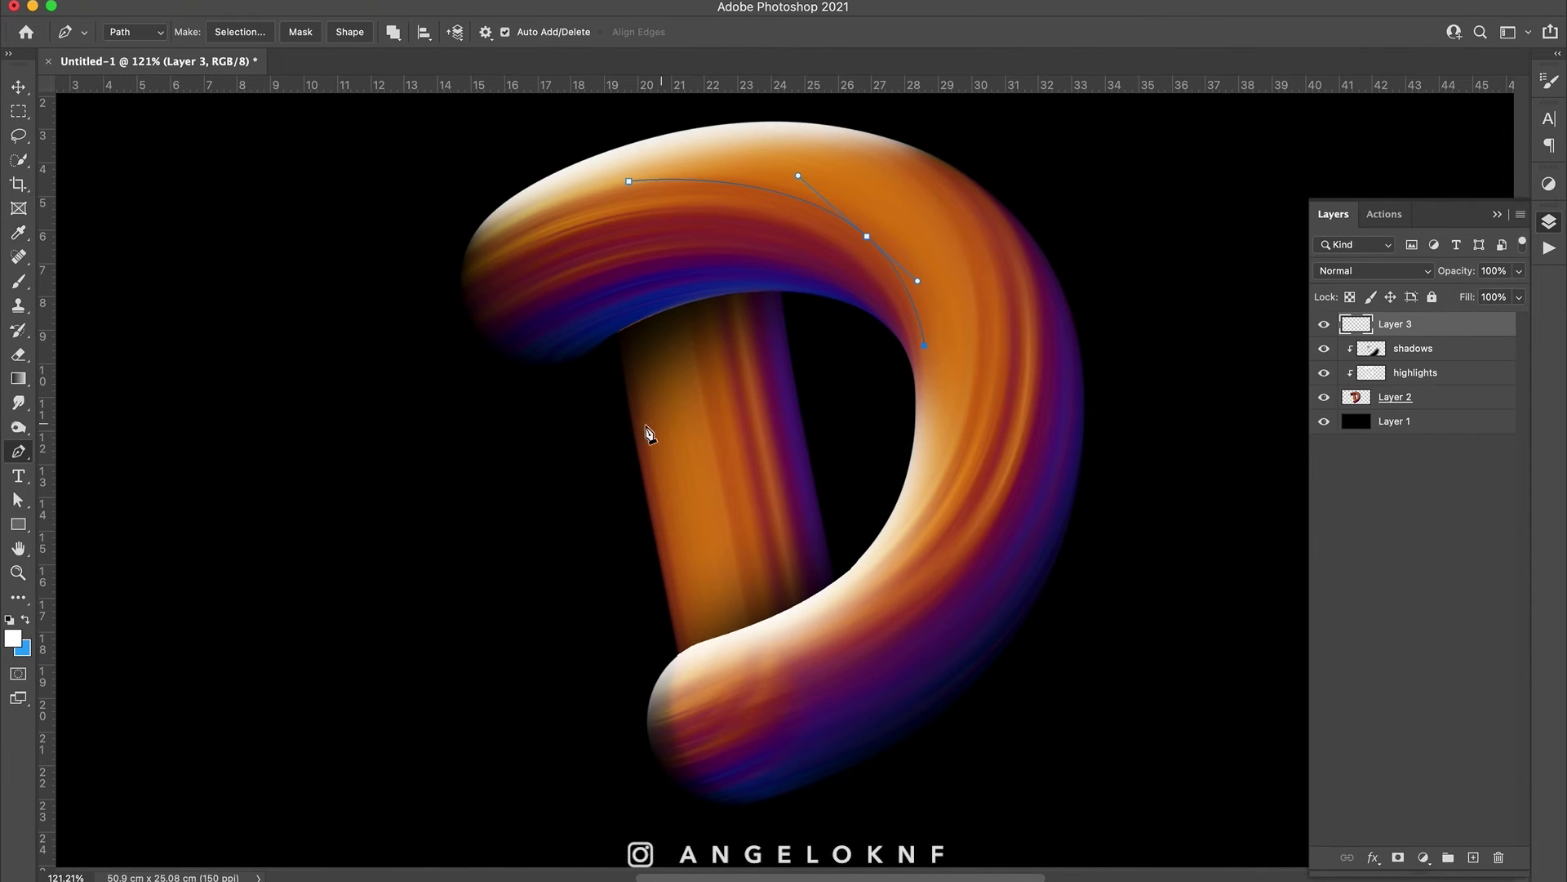
- Set up a thin hard round brush for the shine strokes
left_click(21, 282)
right_click(404, 296)
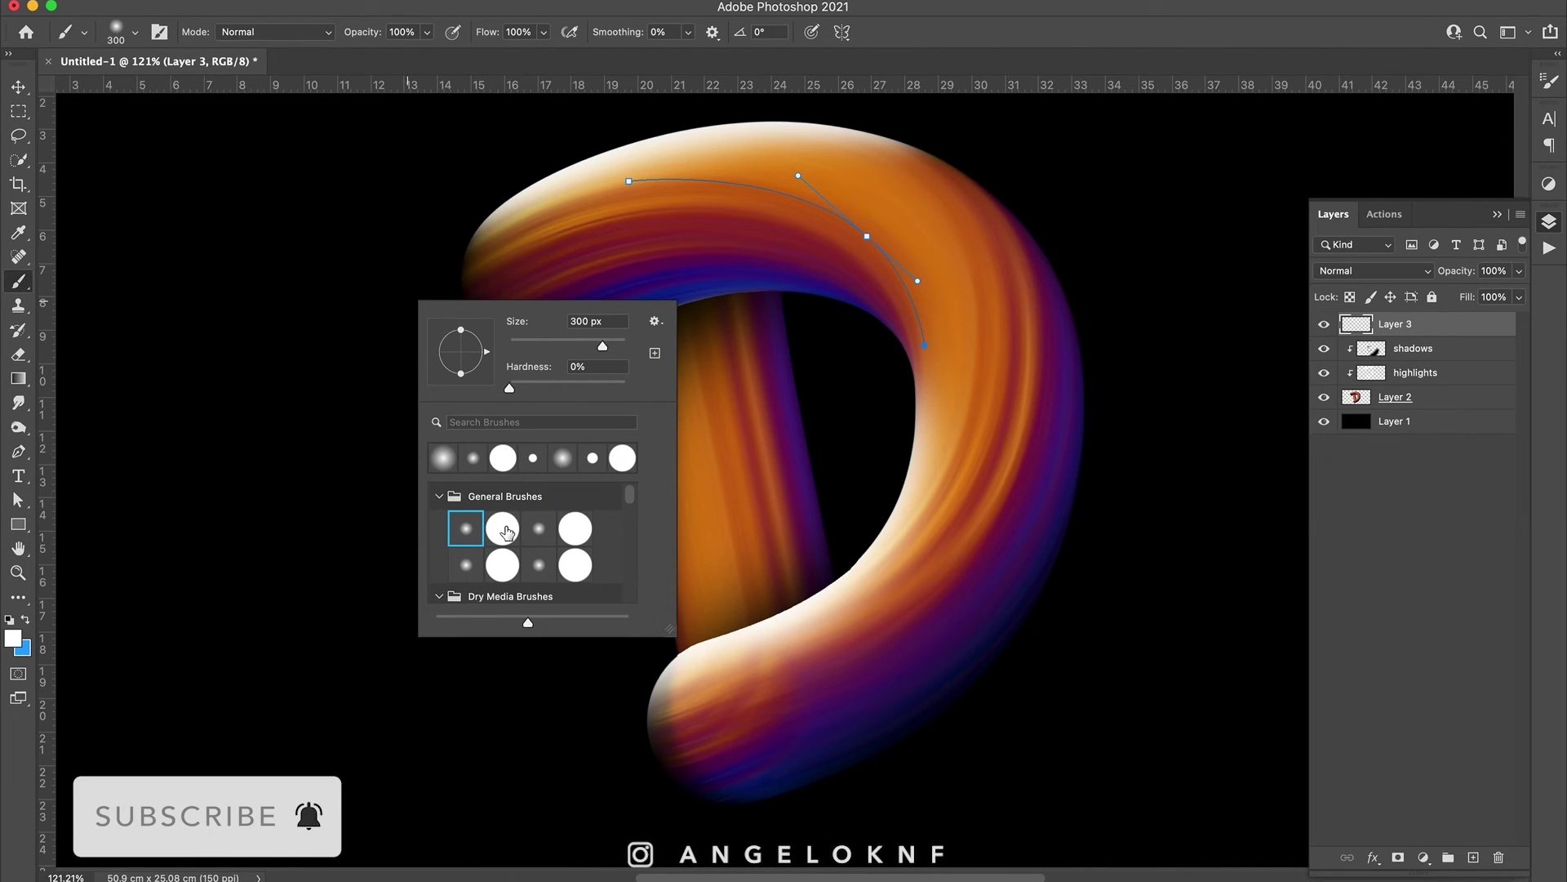
left_click(504, 526)
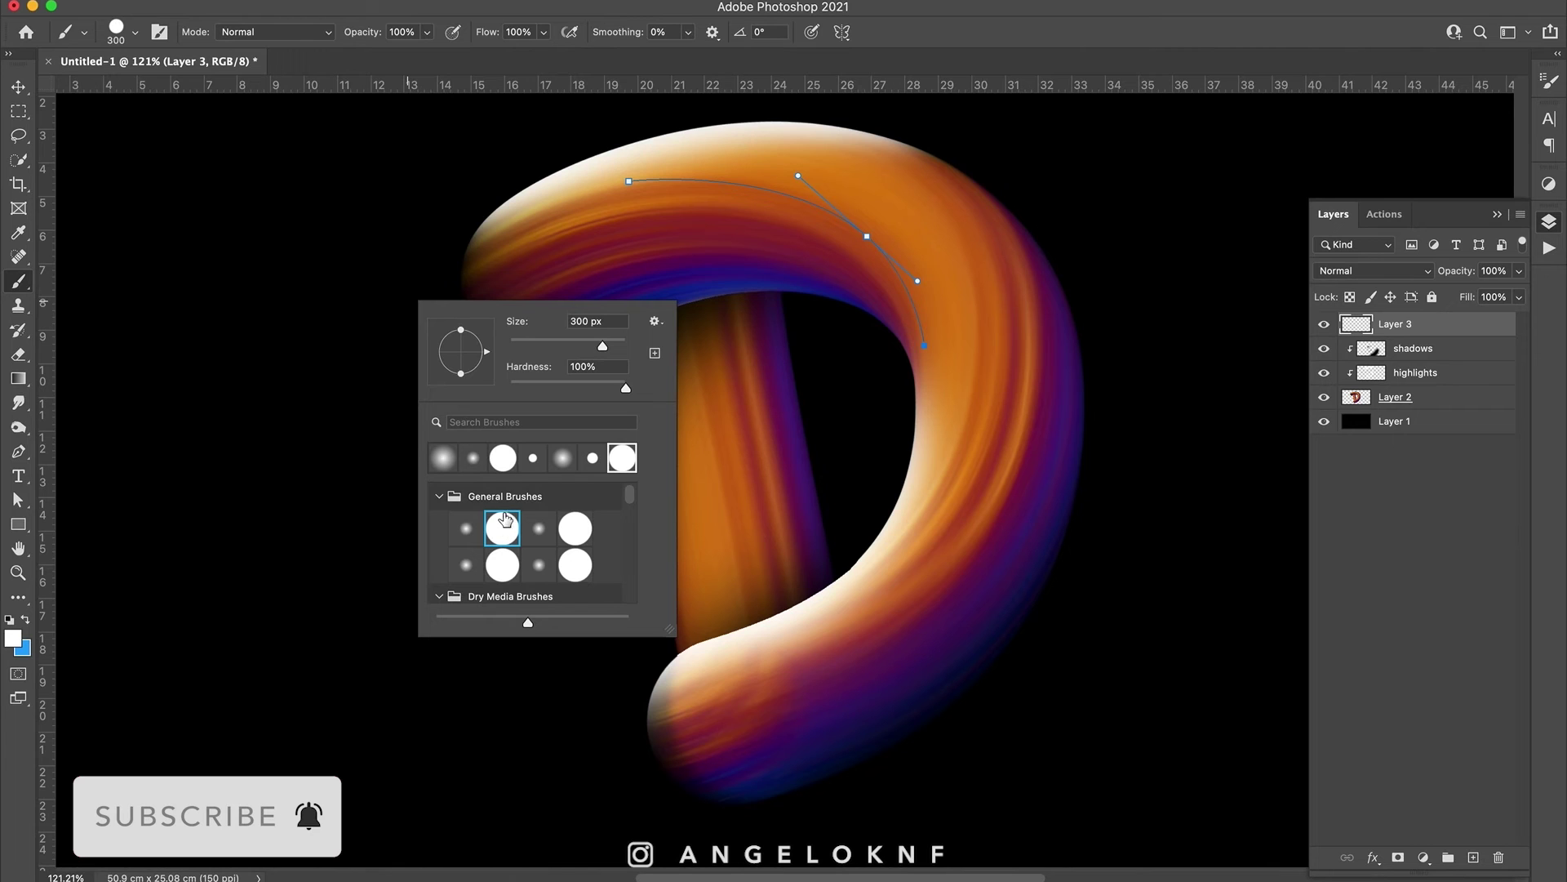
left_click_drag(585, 348, 512, 346)
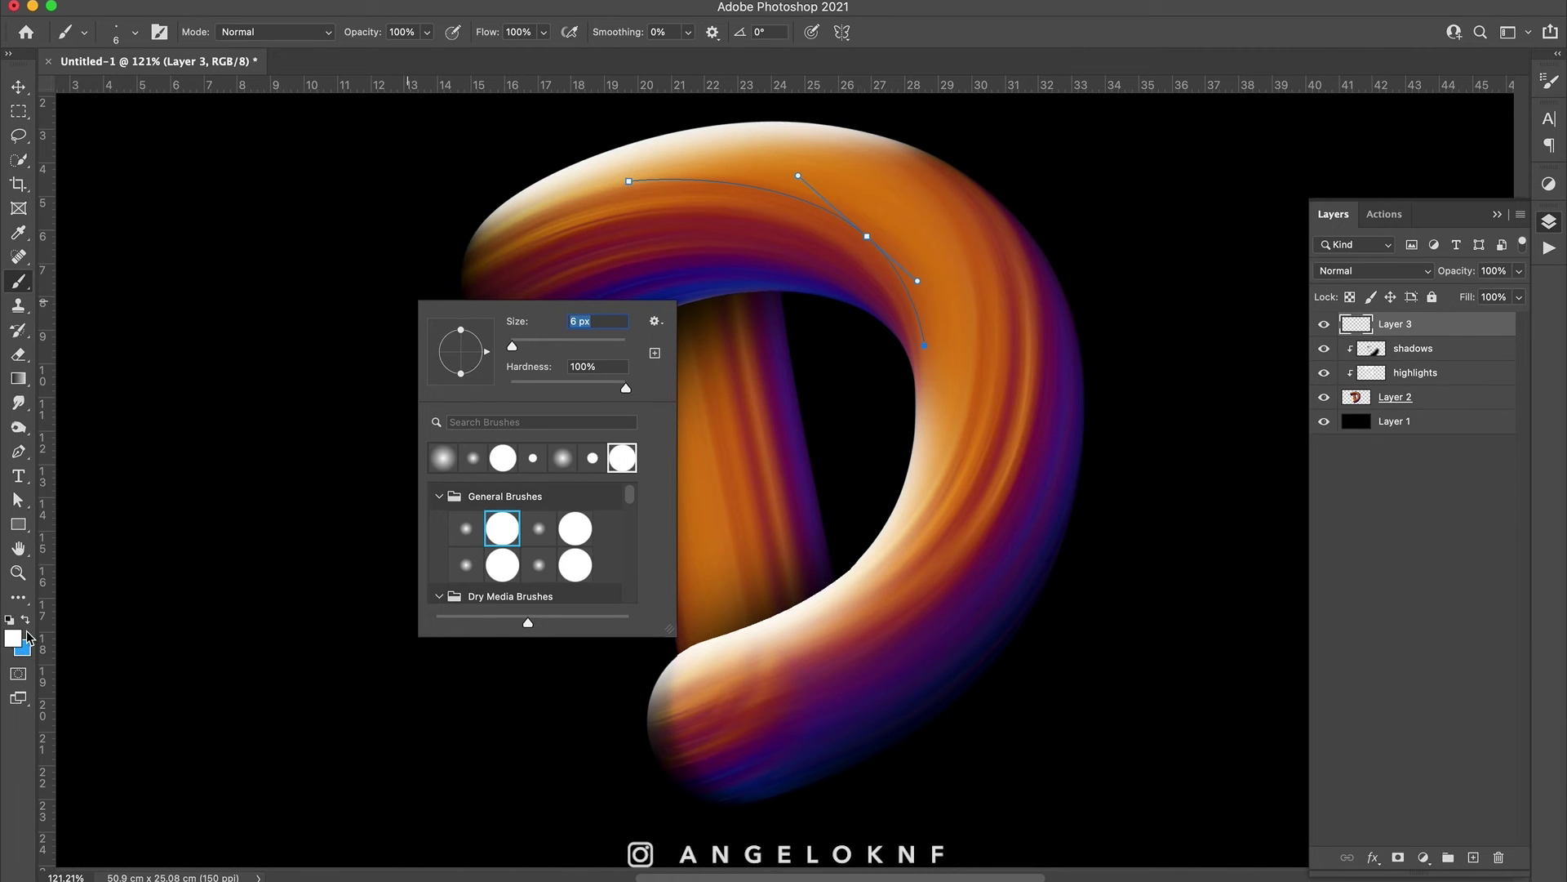
- Stroke the curved path with the thin white brush, then delete the path's end anchor
left_click(18, 452)
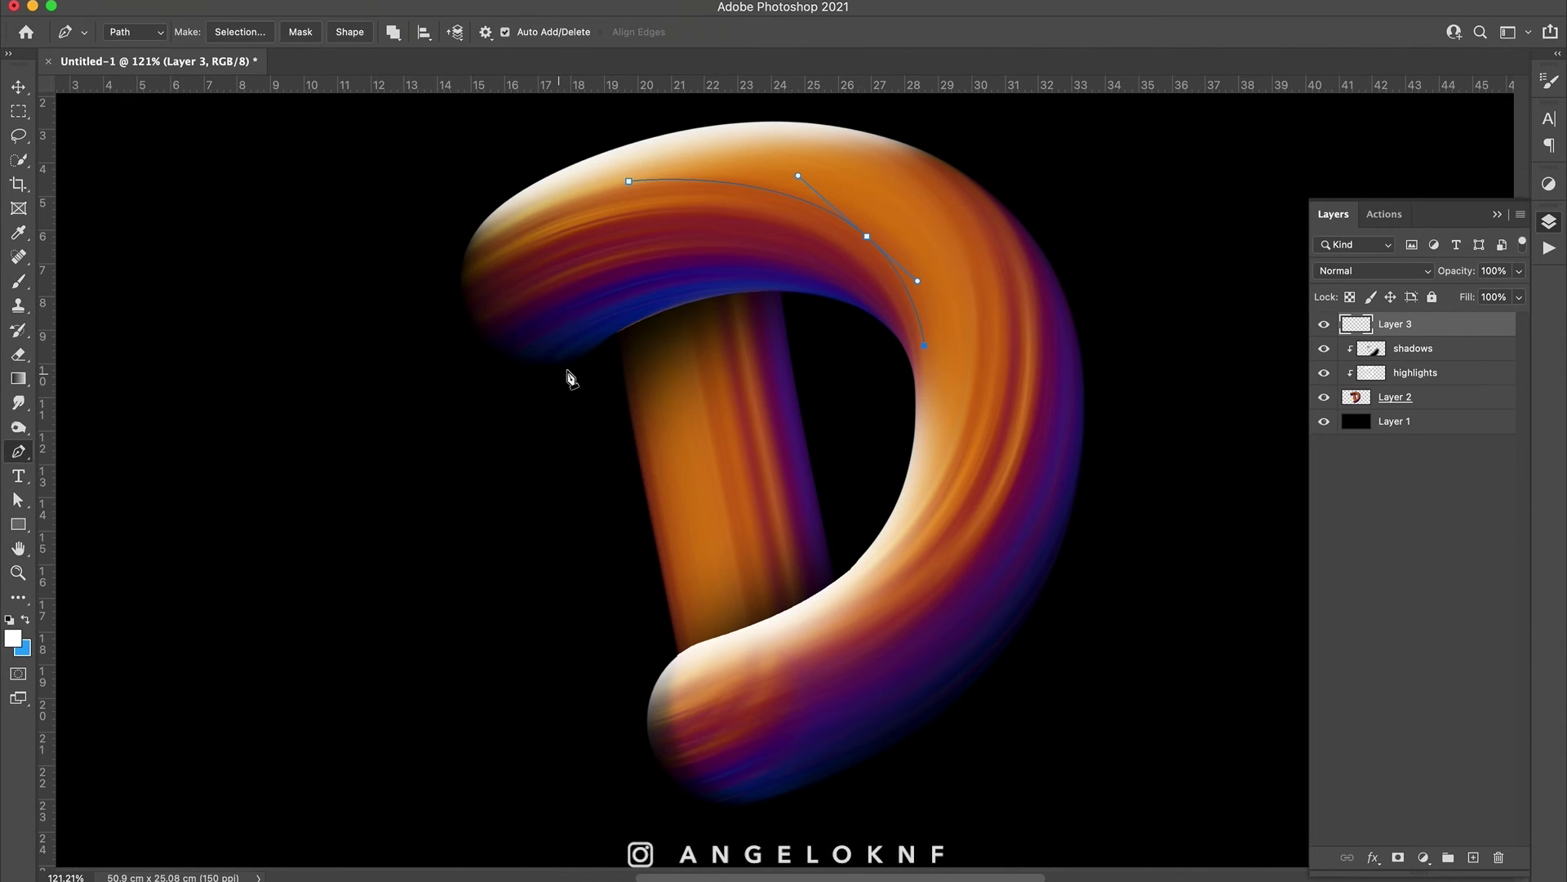
right_click(769, 323)
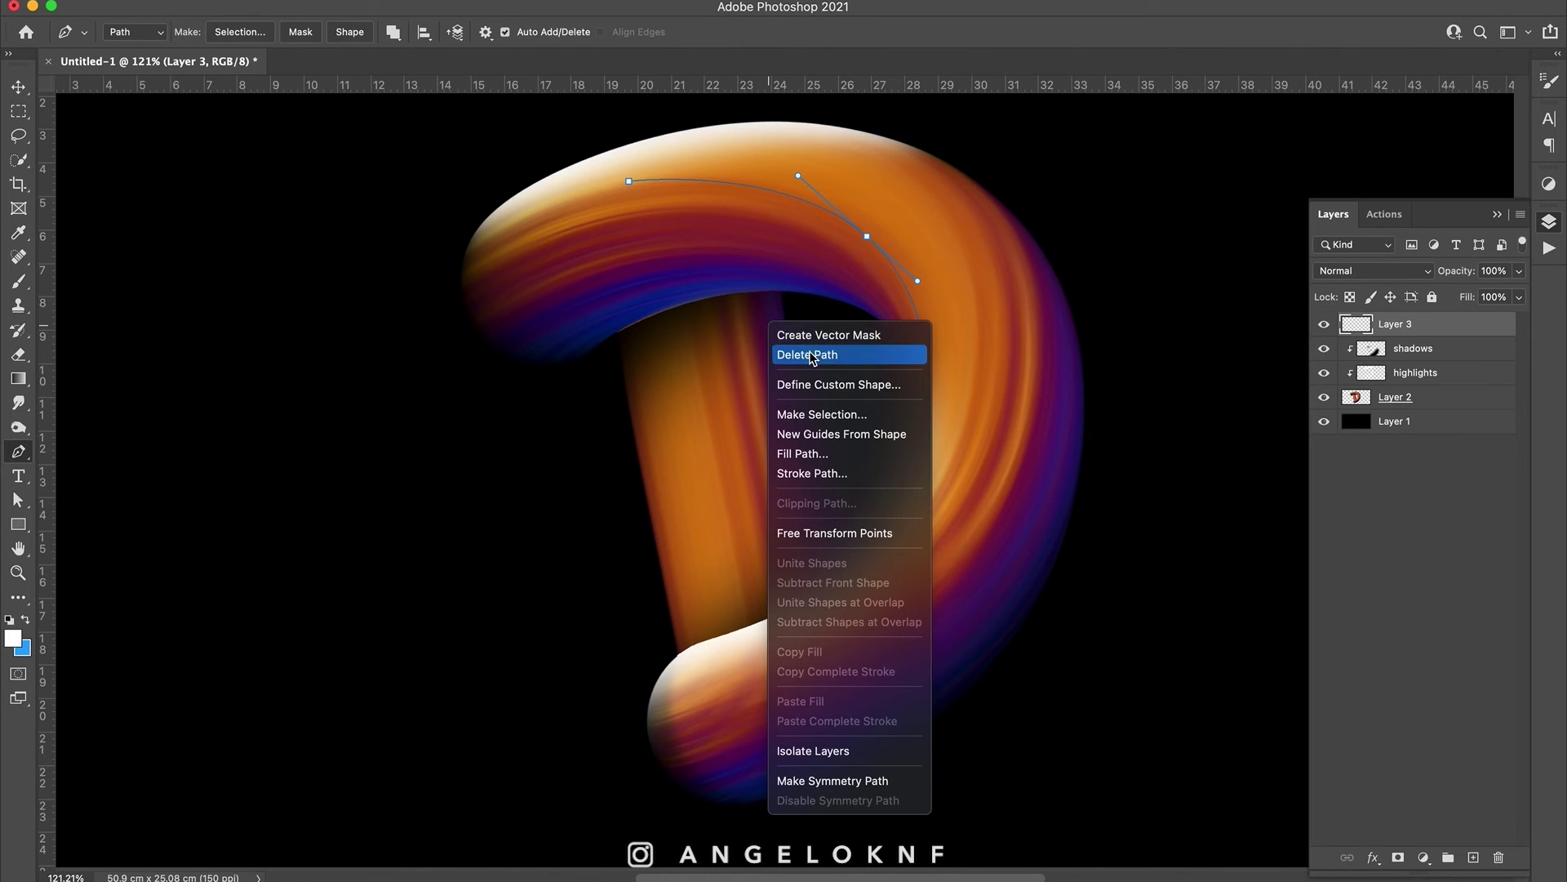
left_click(808, 472)
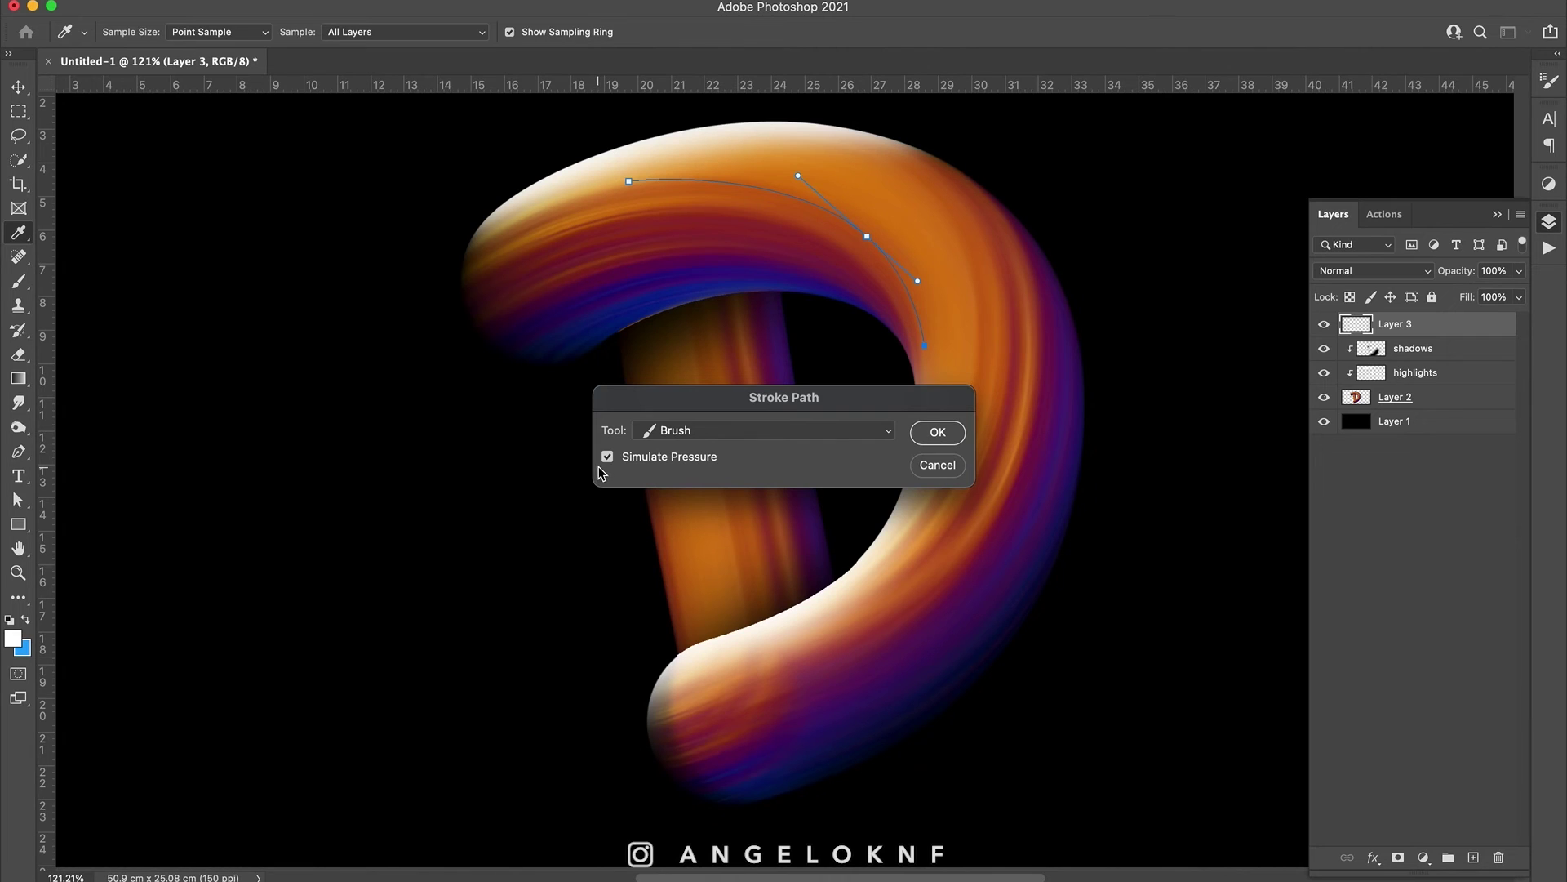
left_click(947, 435)
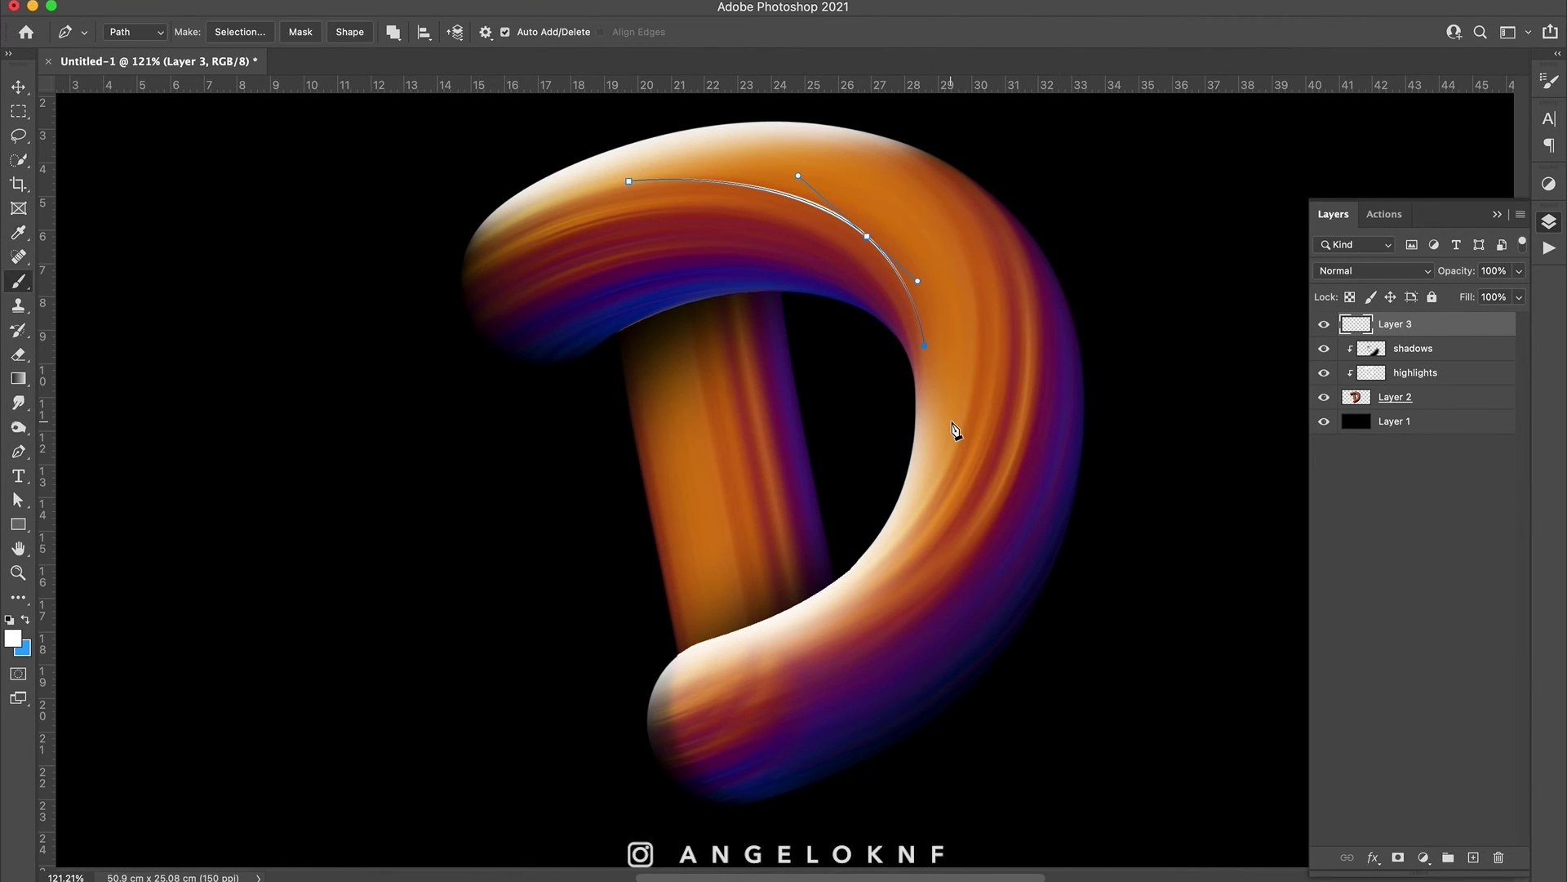
key("BackSpace")
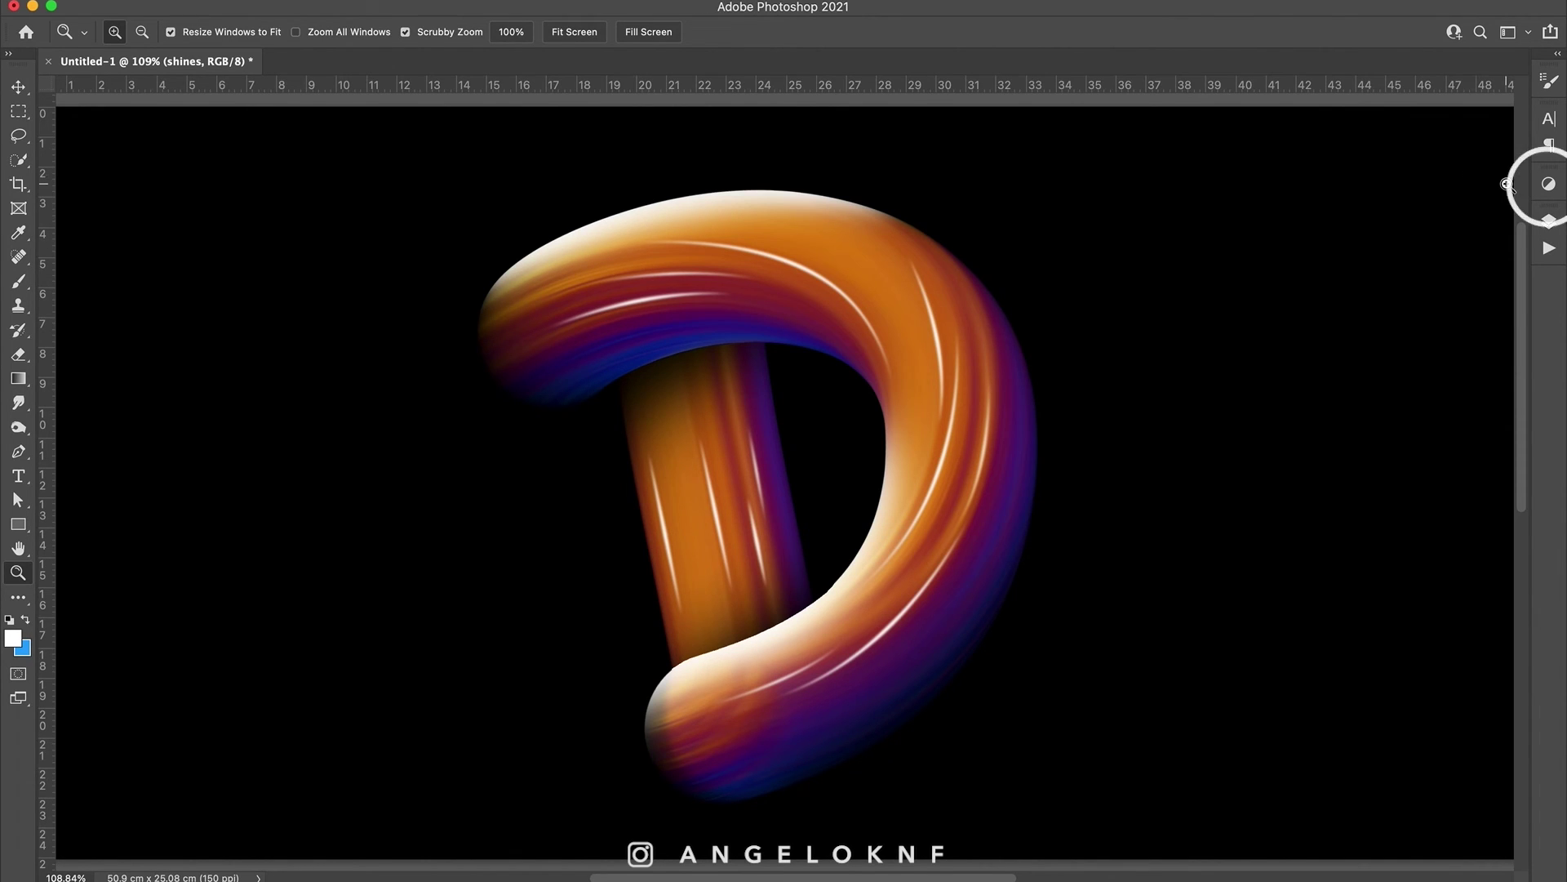
- Add Curves 1, lifting an upper point slightly and pulling a lower point down for an S-curve
left_click(1550, 184)
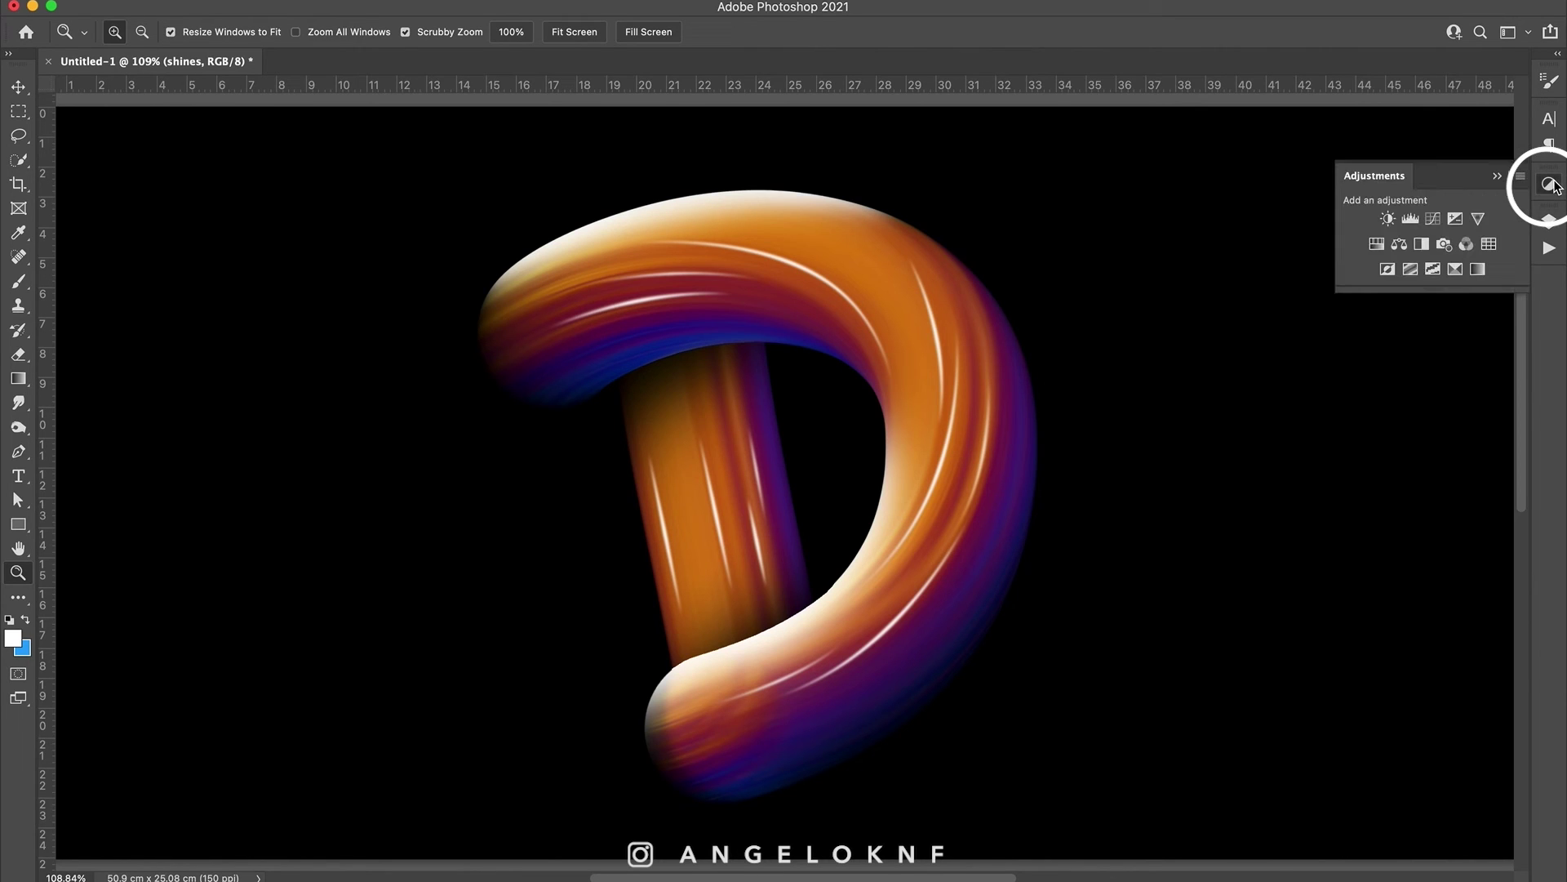
left_click(1437, 217)
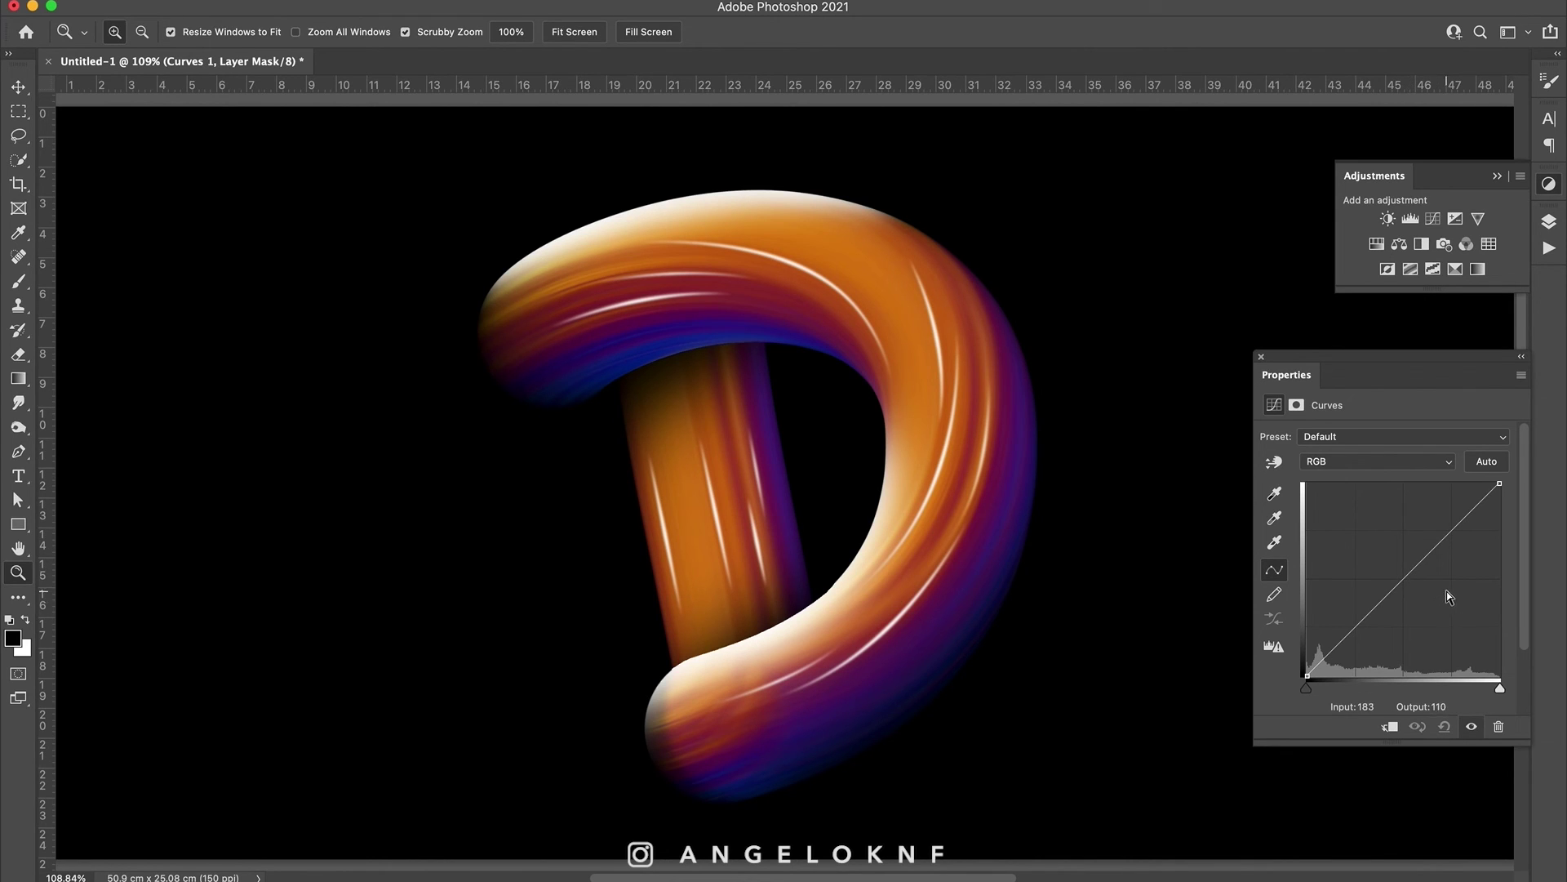
left_click_drag(1456, 528, 1453, 522)
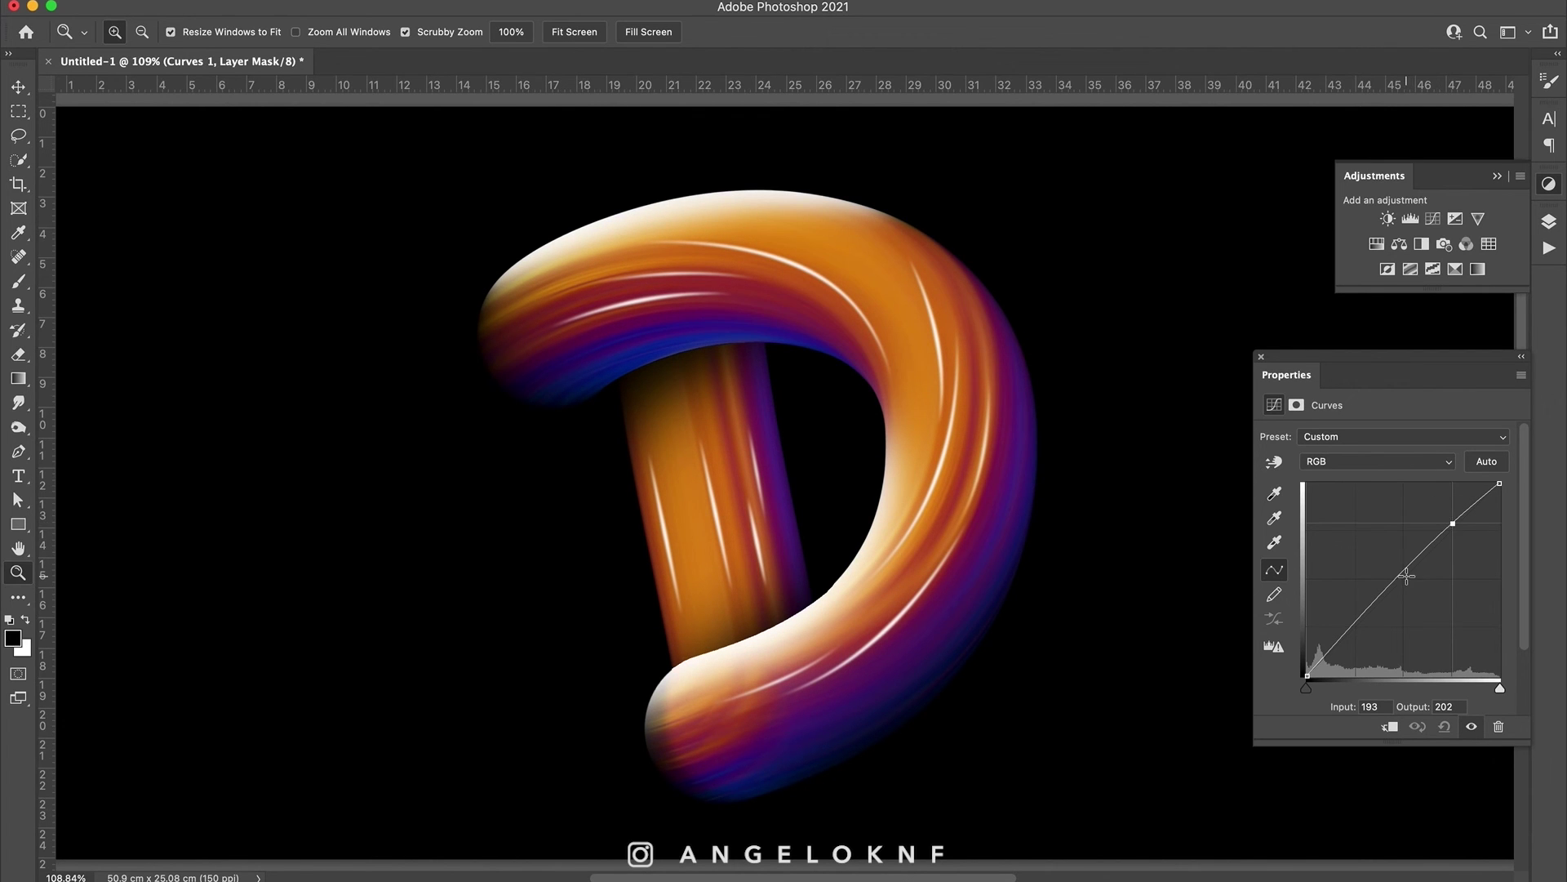
left_click_drag(1360, 632, 1360, 635)
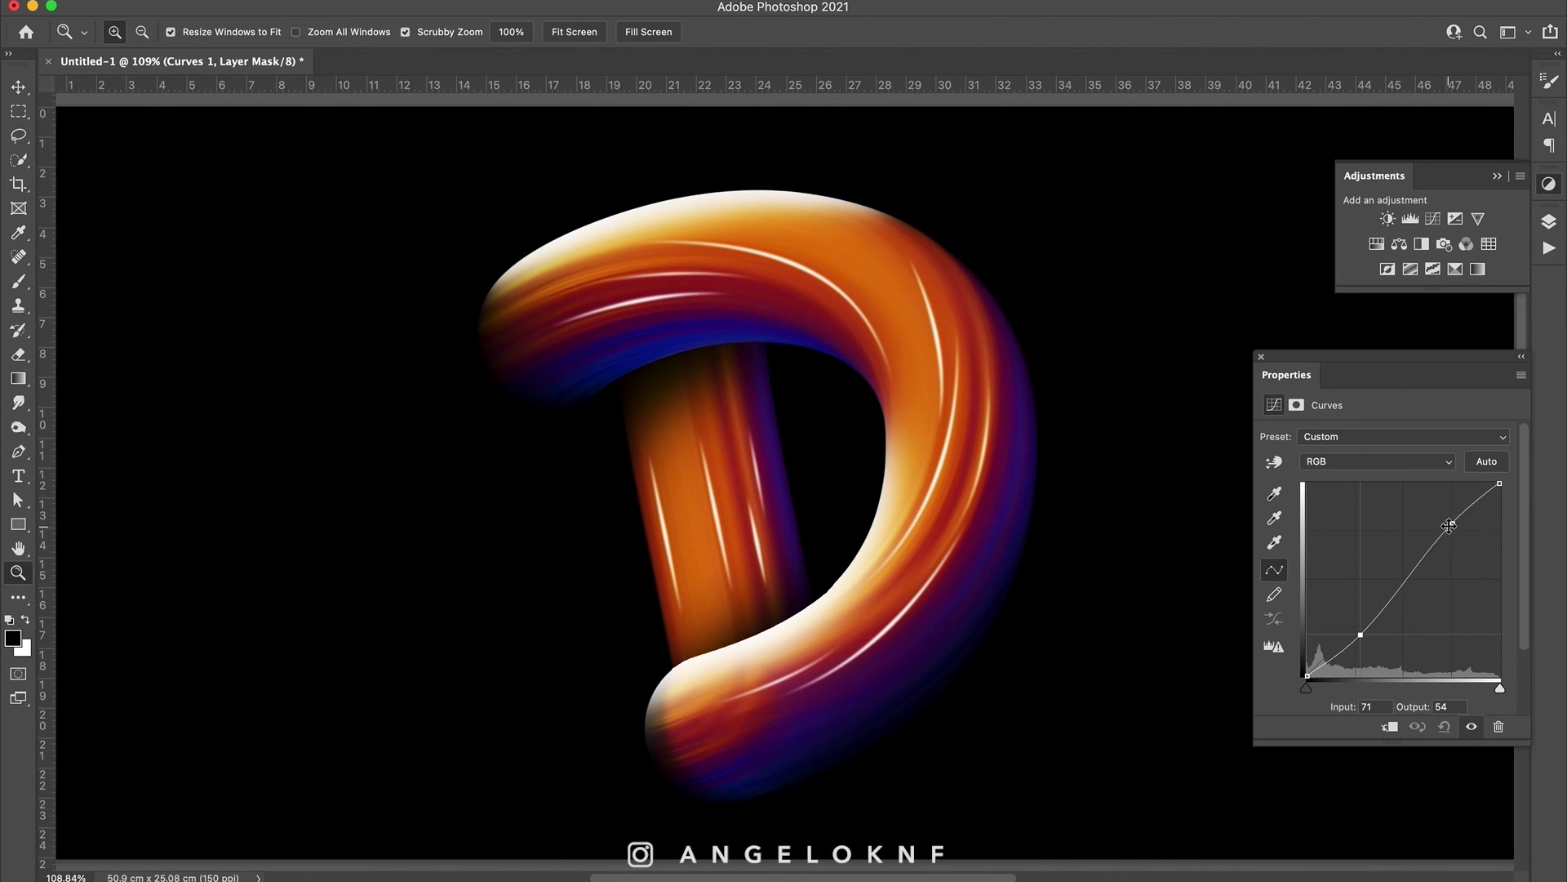
left_click_drag(1453, 523, 1455, 525)
left_click_drag(1360, 634, 1363, 635)
left_click(1375, 381)
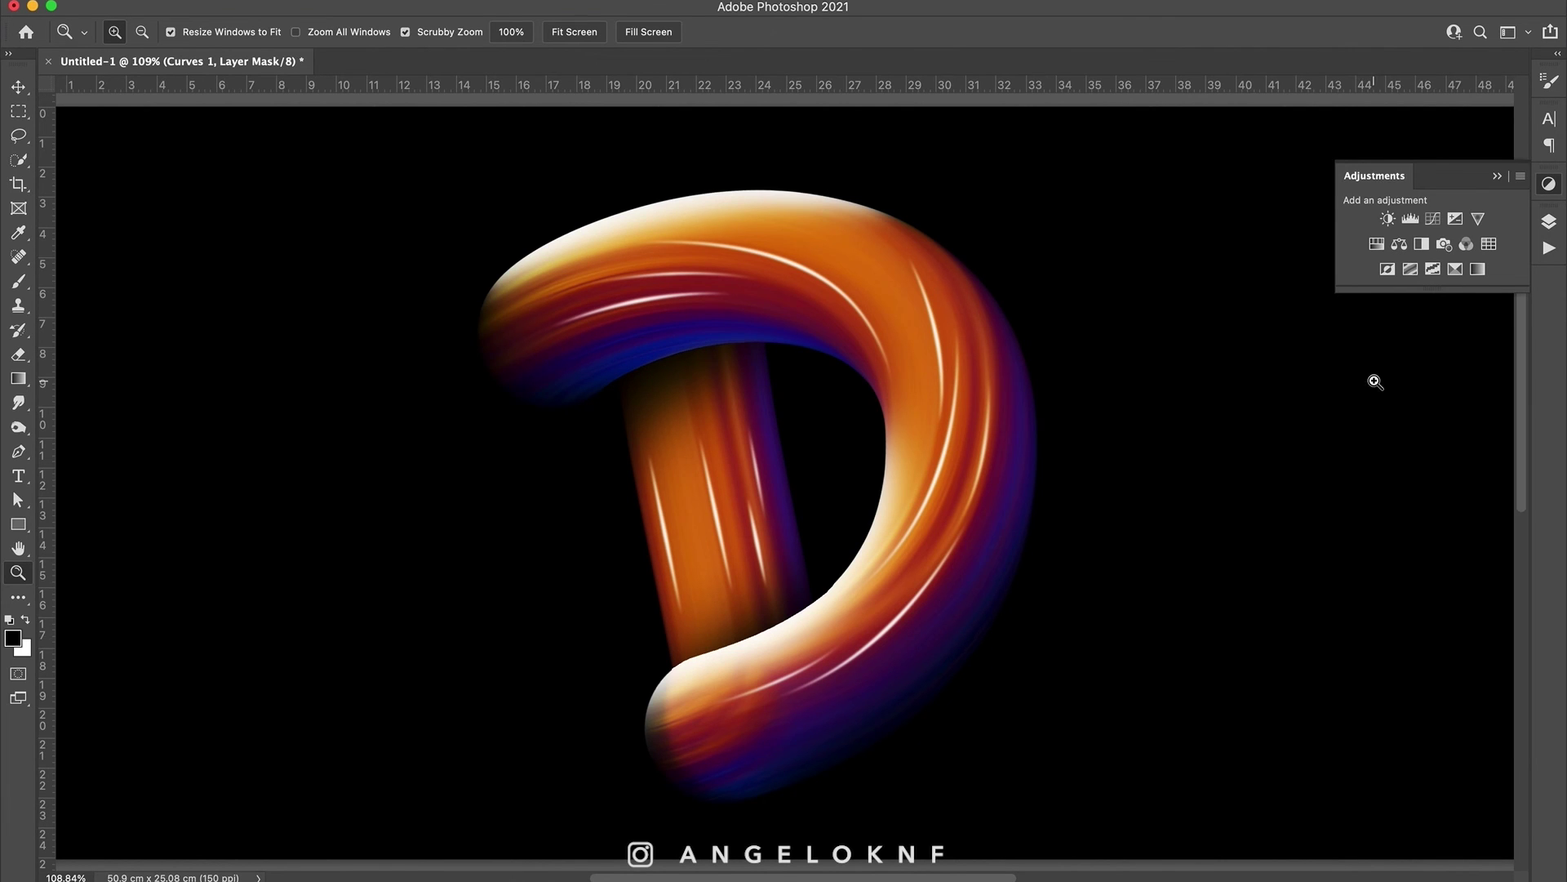
- Add Color Lookup 1, trying 3D LUT looks from 2Strip to HorrorBlue before picking the final one
left_click(1489, 244)
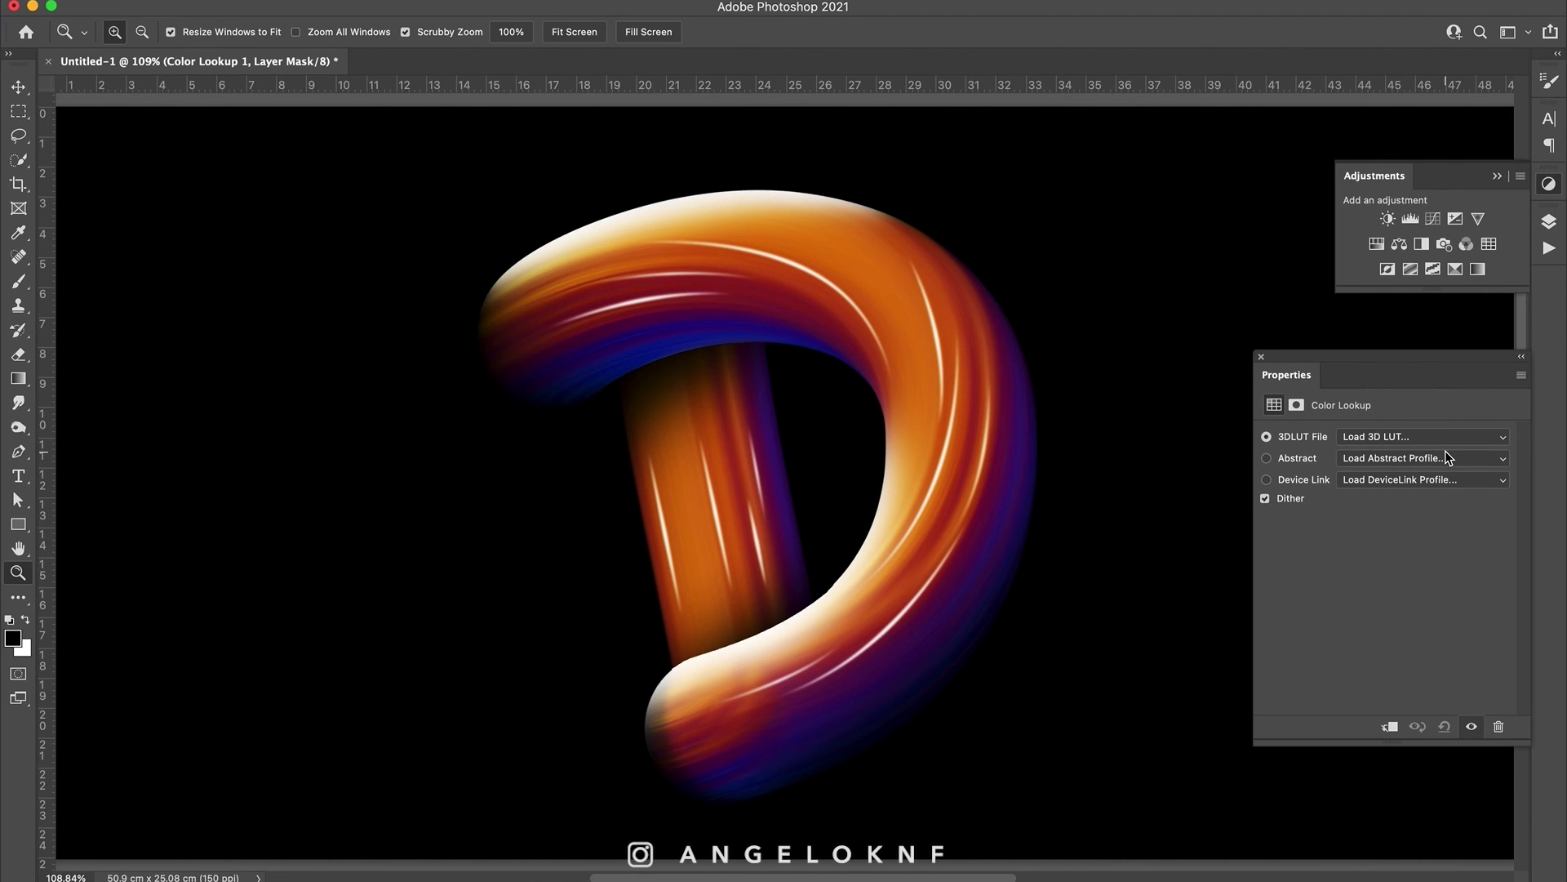
left_click(1474, 438)
left_click(1428, 487)
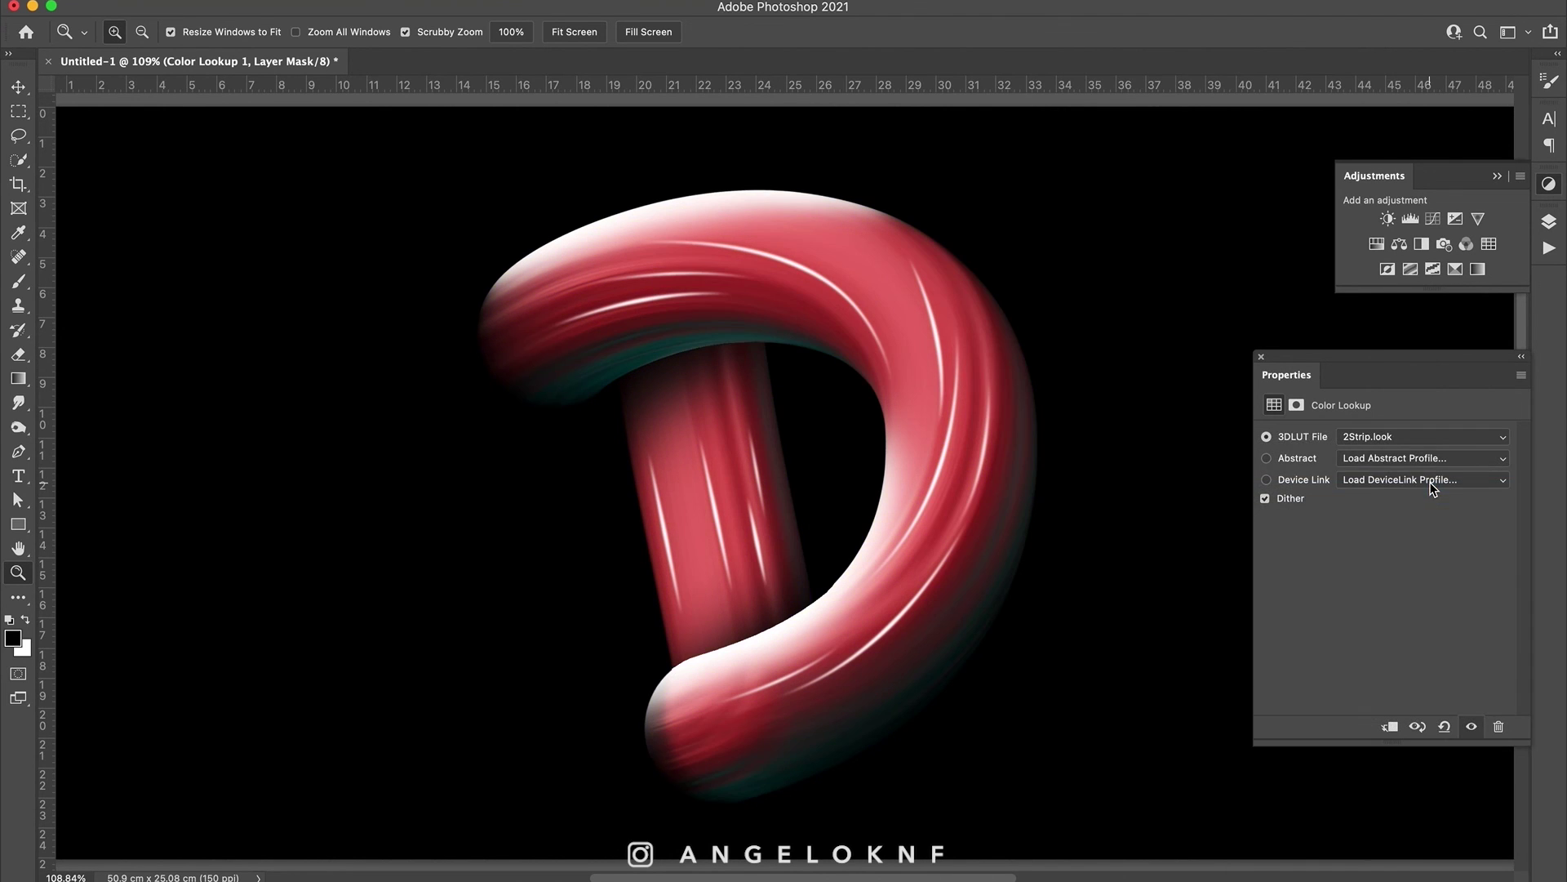
left_click(1438, 437)
left_click(1427, 454)
left_click(1417, 439)
left_click(1409, 454)
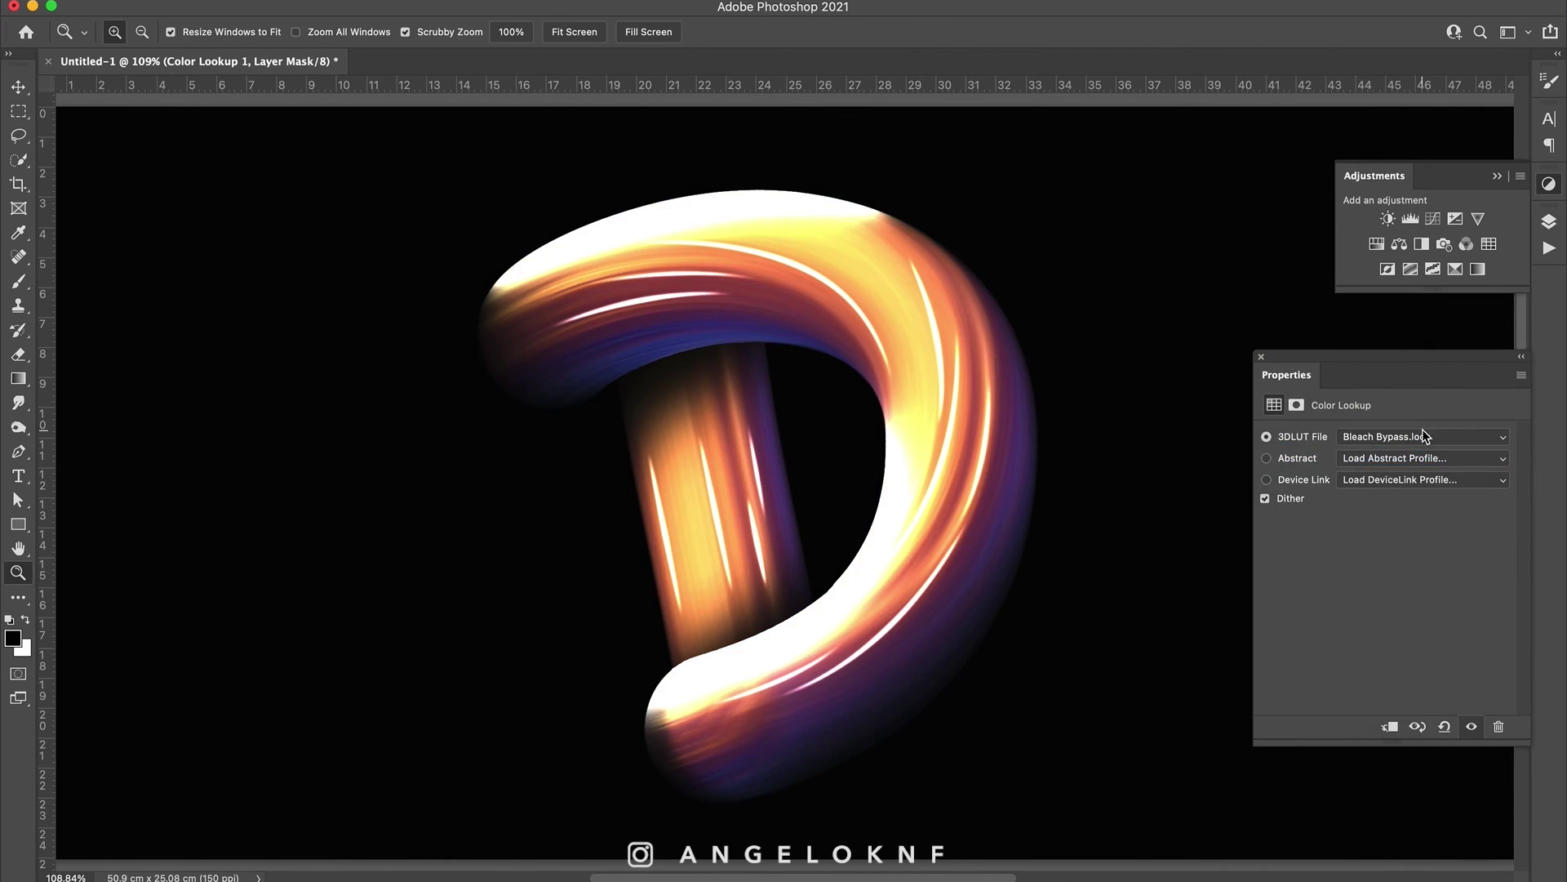
left_click(1422, 433)
left_click(1420, 454)
left_click(1411, 437)
left_click(1407, 454)
left_click(1423, 438)
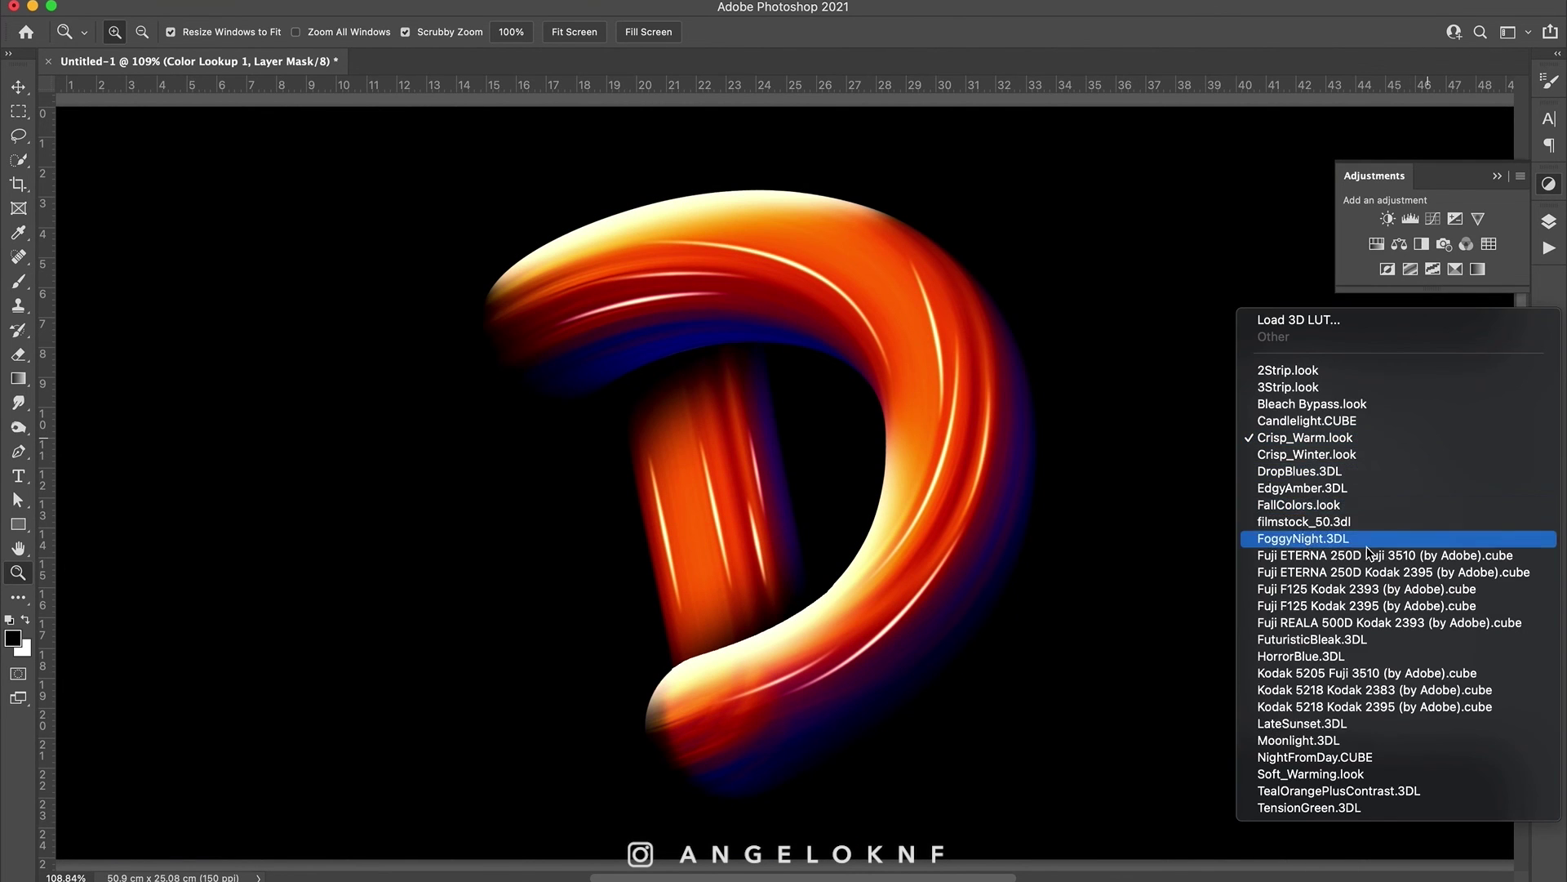
left_click(1402, 441)
left_click(1399, 437)
left_click(1398, 454)
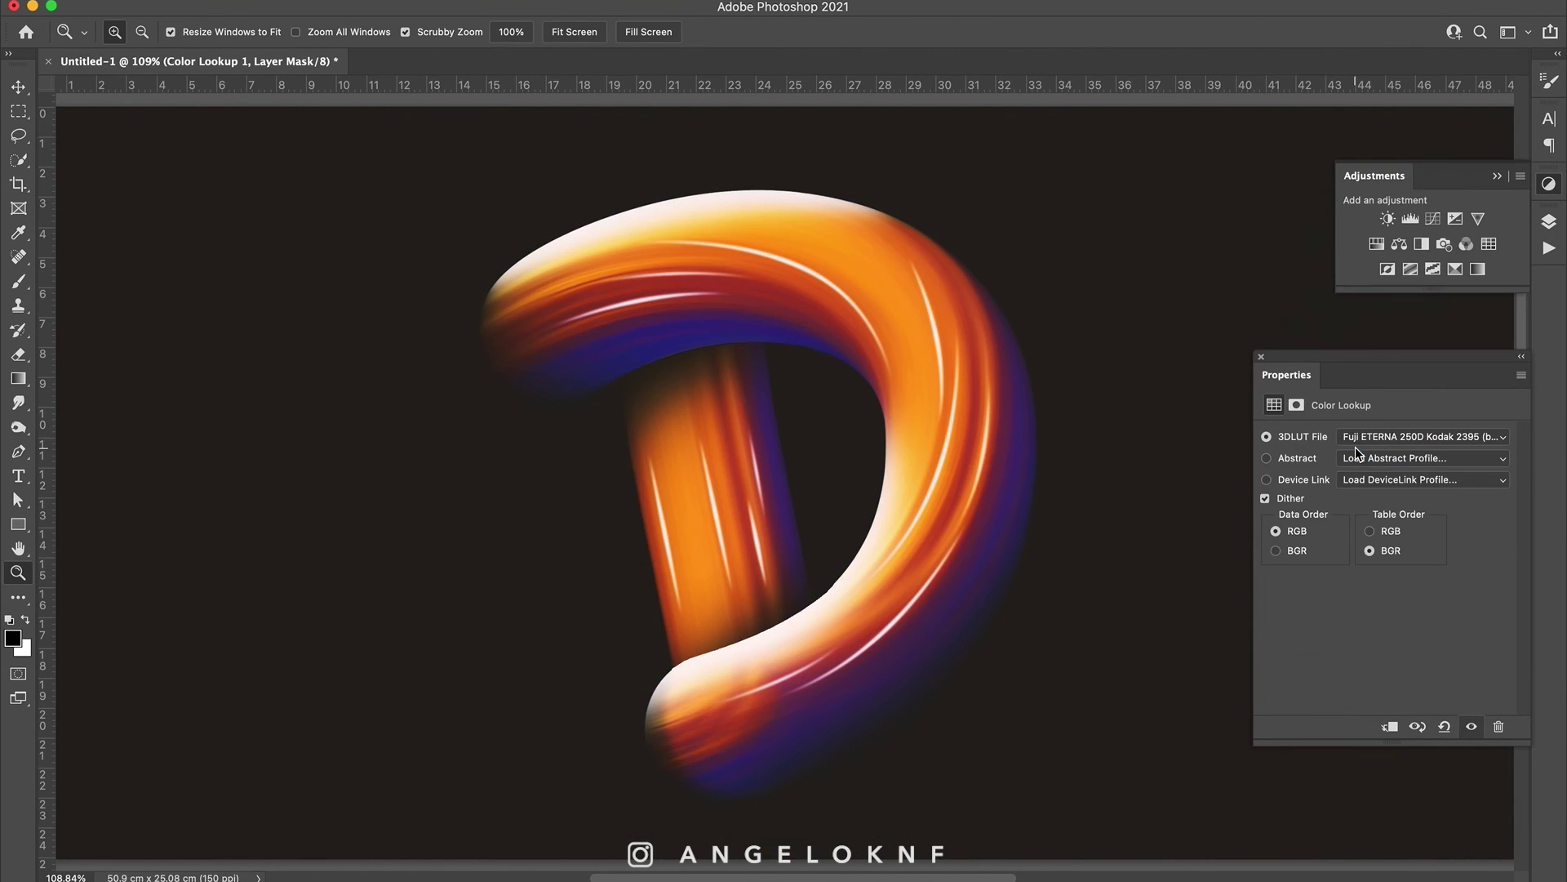
left_click(1355, 446)
left_click(1373, 522)
left_click(1368, 484)
left_click(1379, 487)
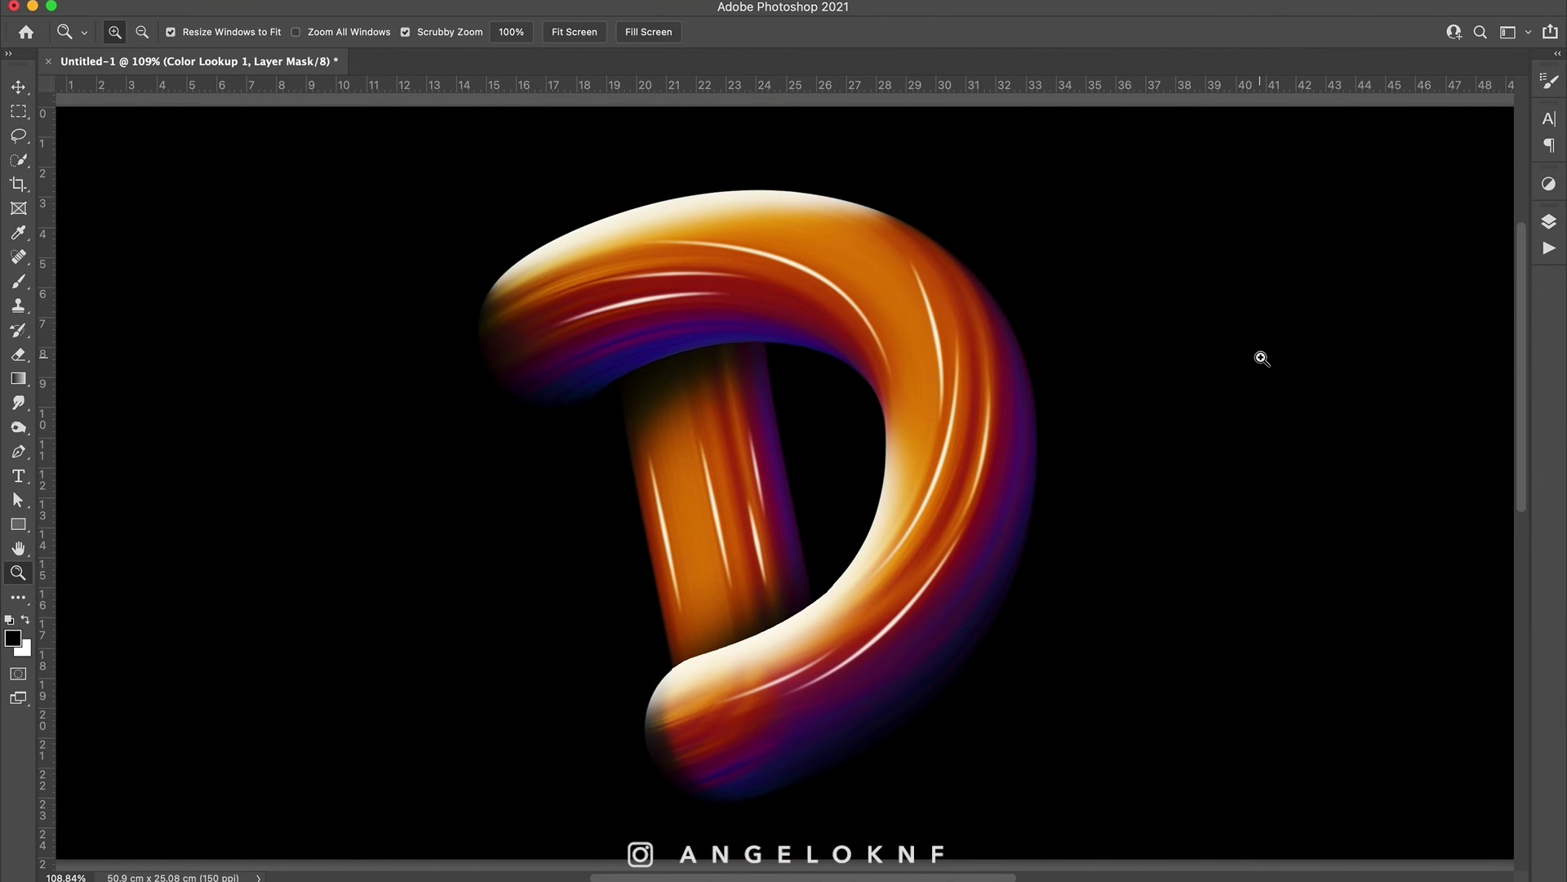